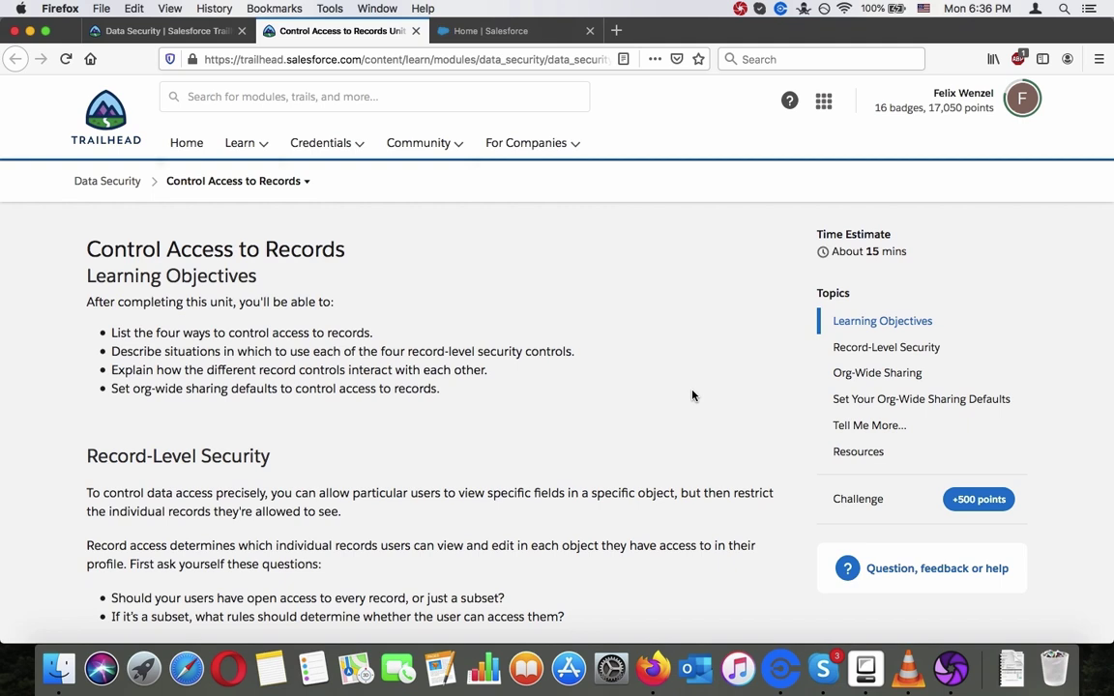
- Read the learning objectives and the Record-Level Security introduction, including how object-level and record-level permissions interact
{"action": "scroll", "coordinate": [692, 395], "scroll_direction": "down", "scroll_amount": 4}
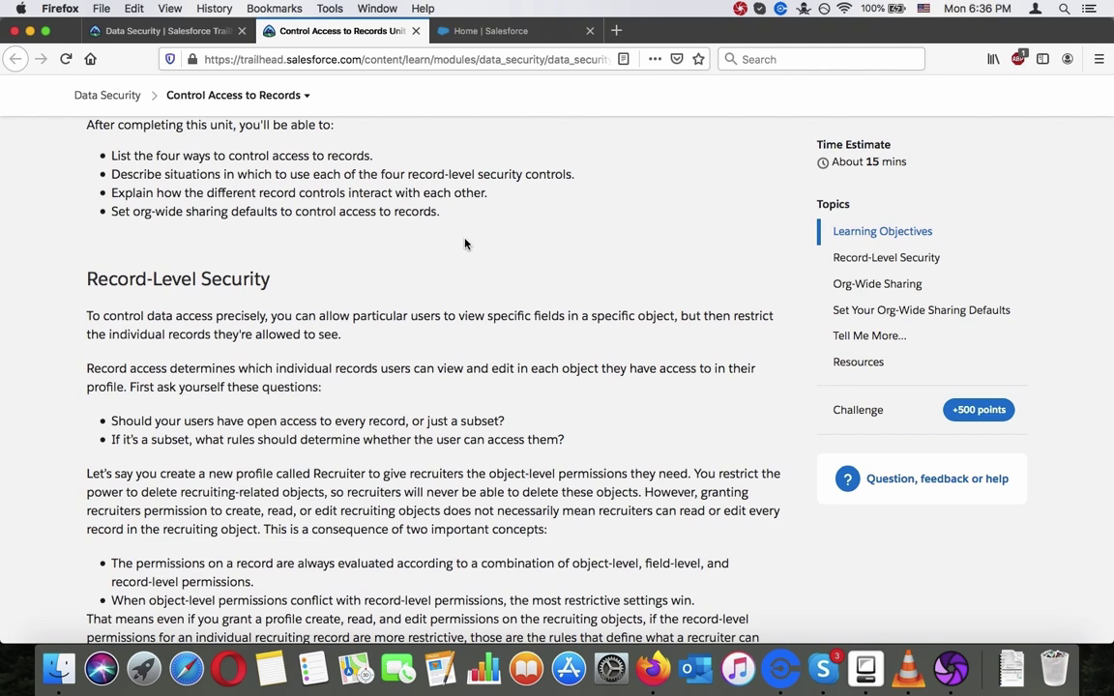
{"action": "scroll", "coordinate": [464, 244], "scroll_direction": "down", "scroll_amount": 2}
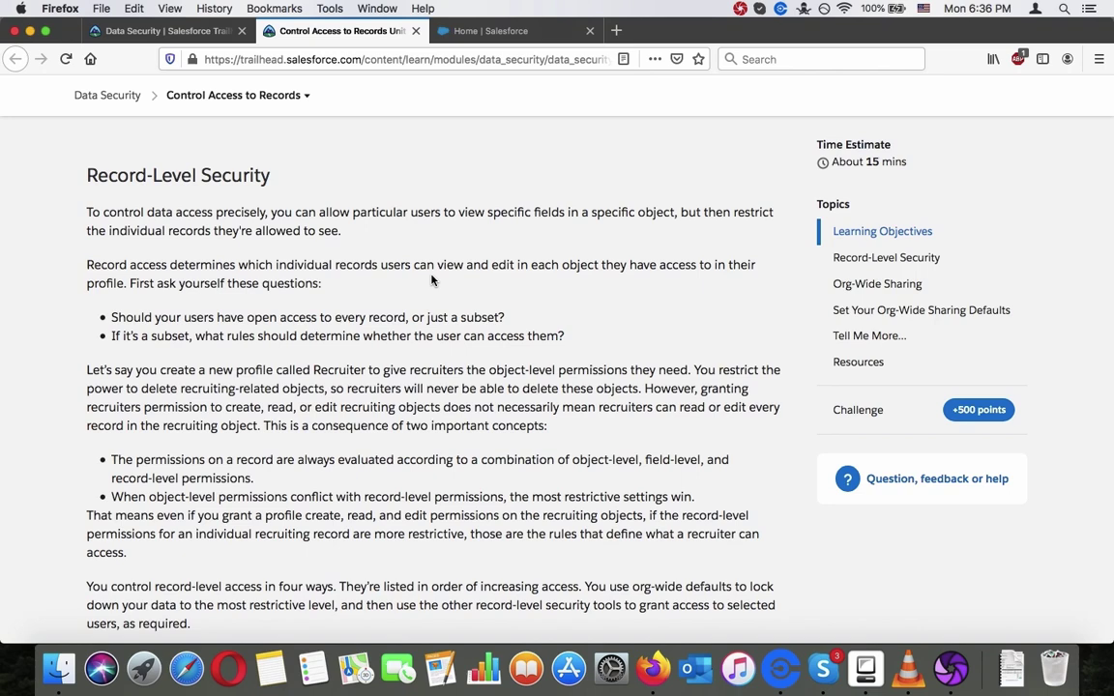
{"action": "scroll", "coordinate": [432, 281], "scroll_direction": "down", "scroll_amount": 3}
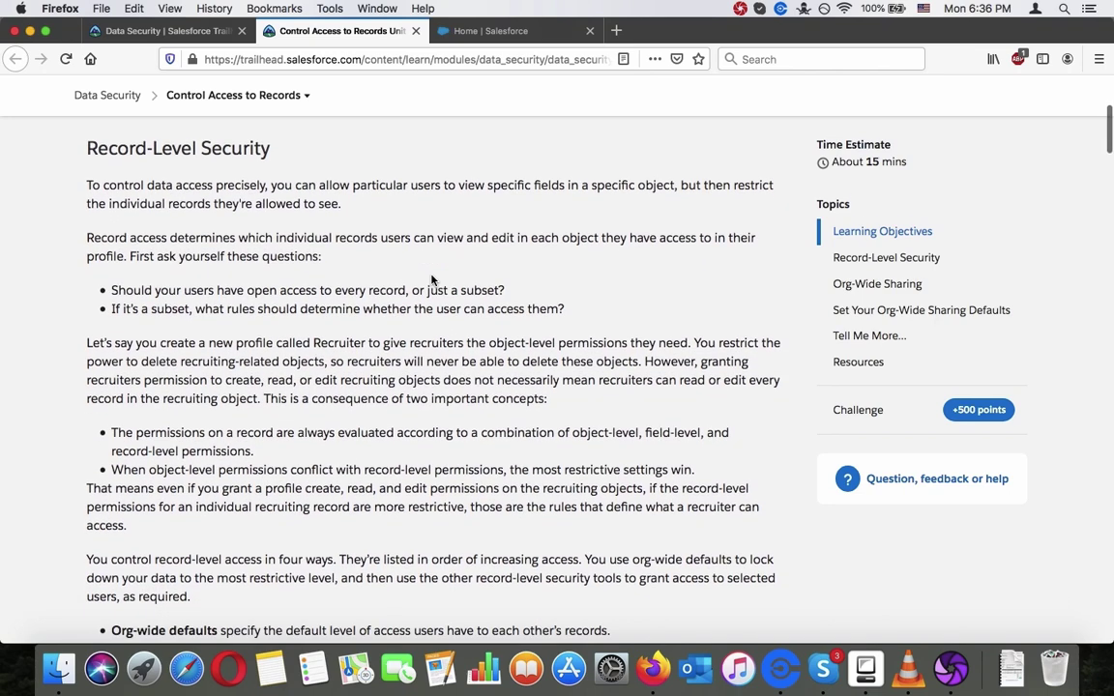
{"action": "scroll", "coordinate": [432, 276], "scroll_direction": "down", "scroll_amount": 2}
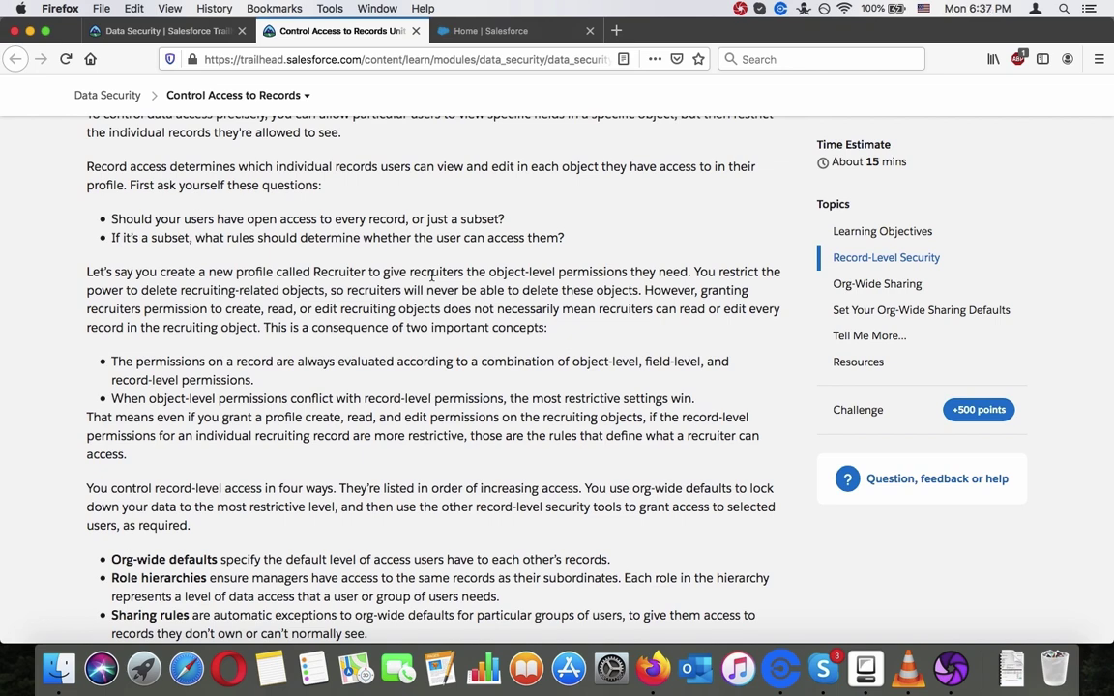
{"action": "scroll", "coordinate": [432, 277], "scroll_direction": "down", "scroll_amount": 4}
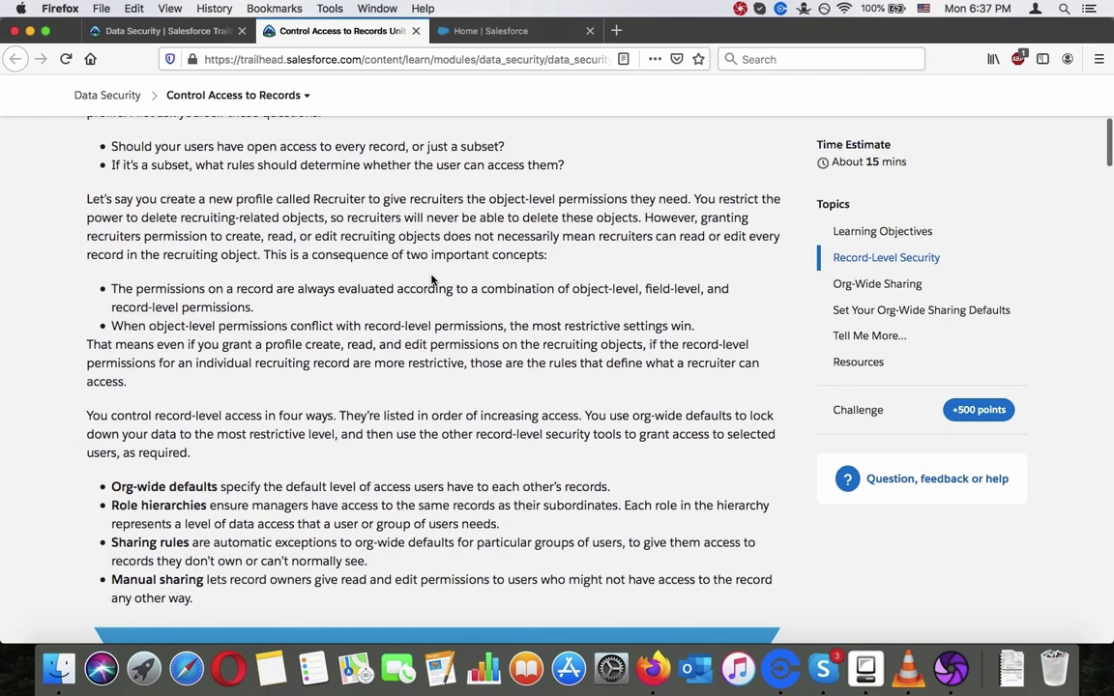
{"action": "scroll", "coordinate": [432, 279], "scroll_direction": "down", "scroll_amount": 3}
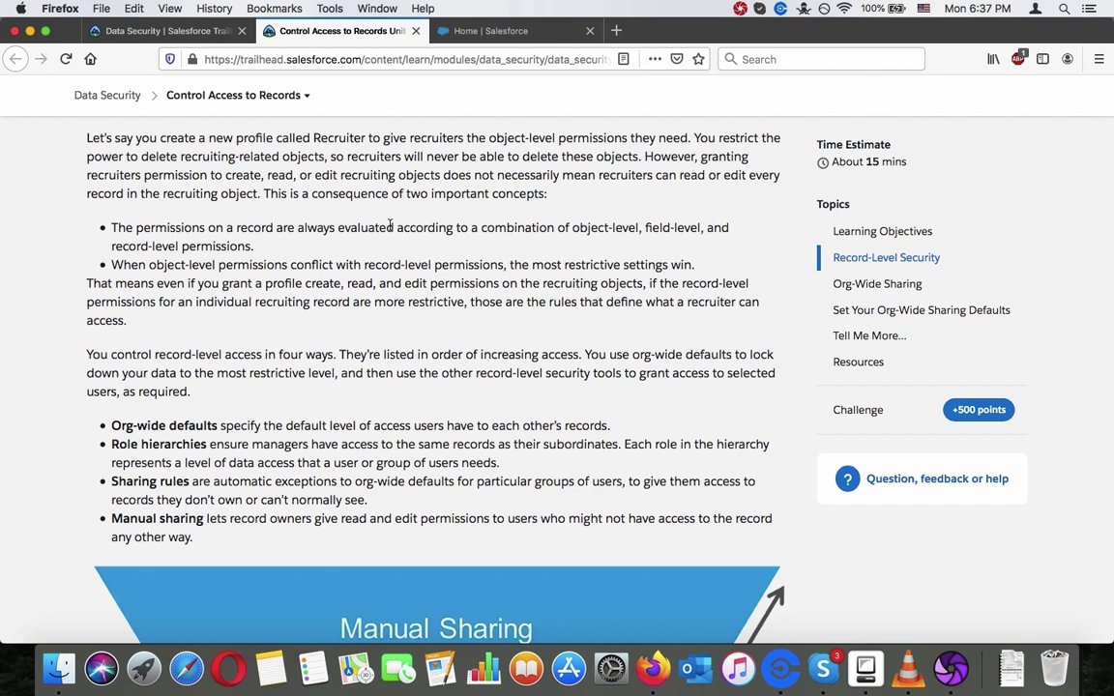
- Examine the four ways to control record-level access, highlighting the role hierarchies, sharing rules and manual sharing descriptions in turn
{"action": "scroll", "coordinate": [390, 226], "scroll_direction": "down", "scroll_amount": 3}
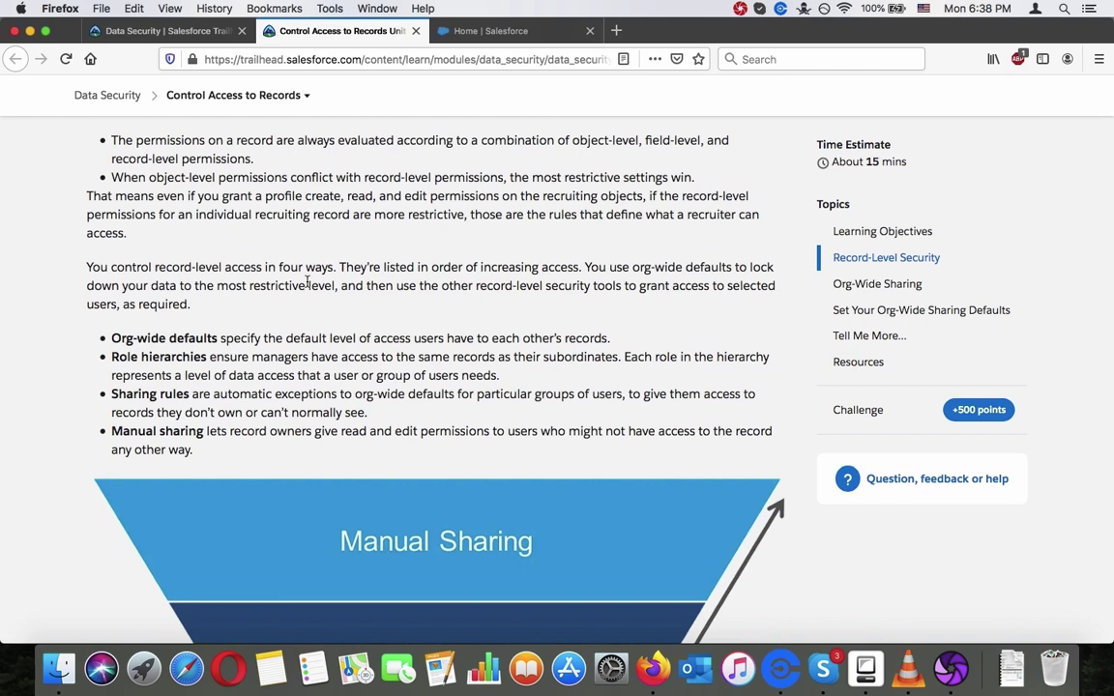
{"action": "scroll", "coordinate": [307, 282], "scroll_direction": "down", "scroll_amount": 2}
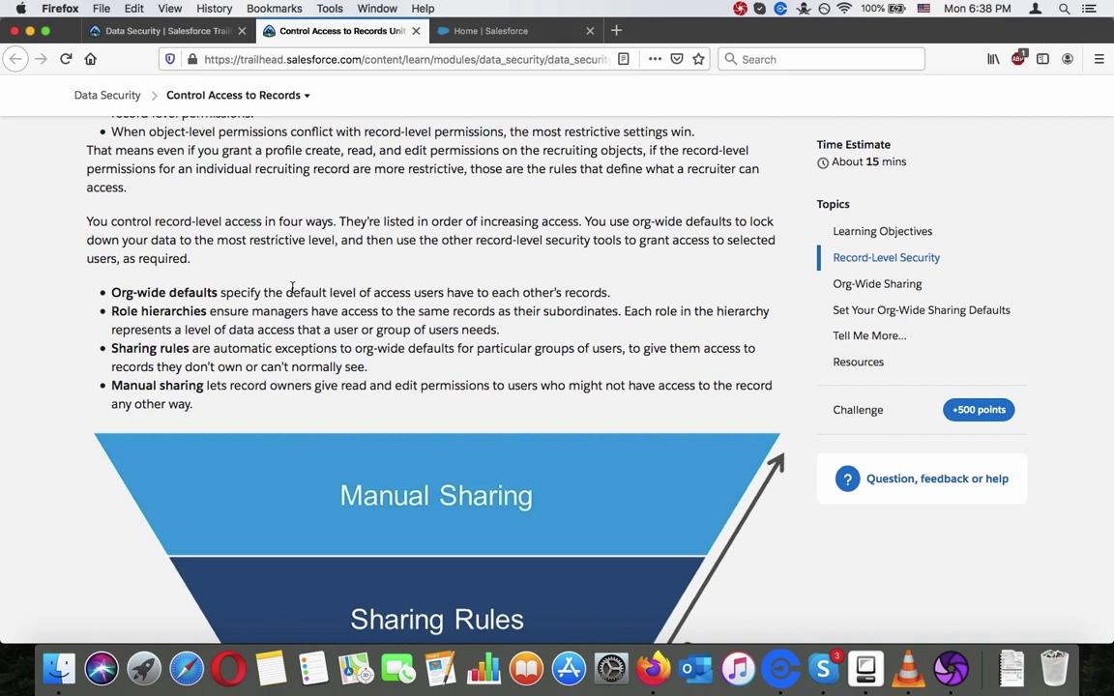
{"action": "triple_click", "coordinate": [249, 328]}
{"action": "scroll", "coordinate": [249, 329], "scroll_direction": "down", "scroll_amount": 2}
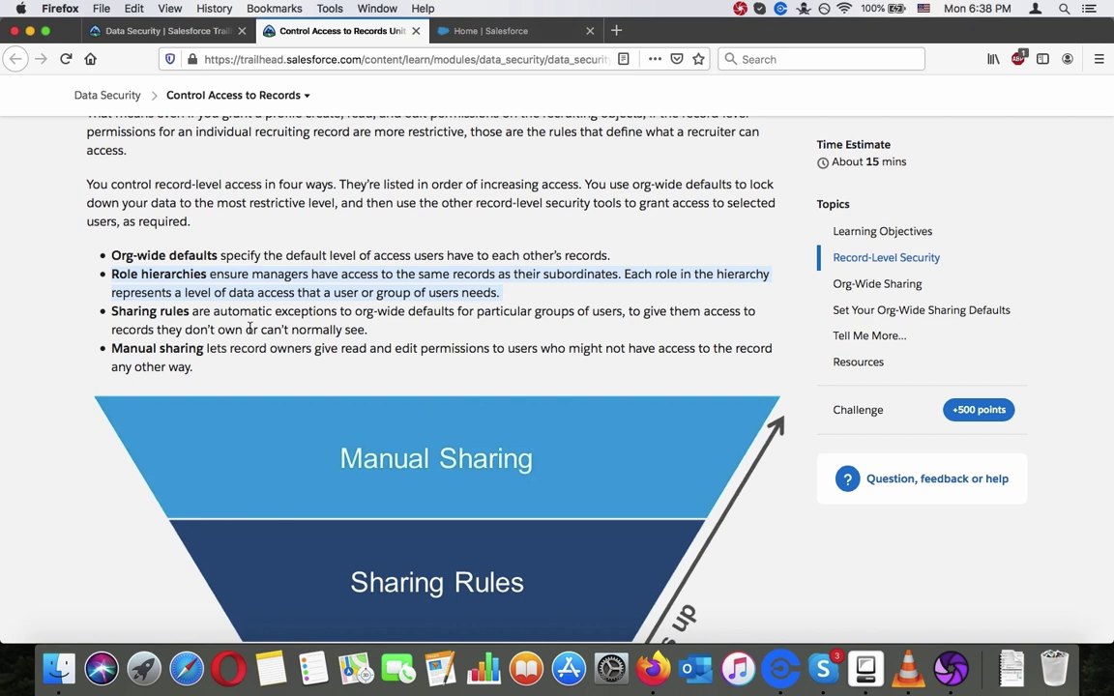
{"action": "triple_click", "coordinate": [246, 314]}
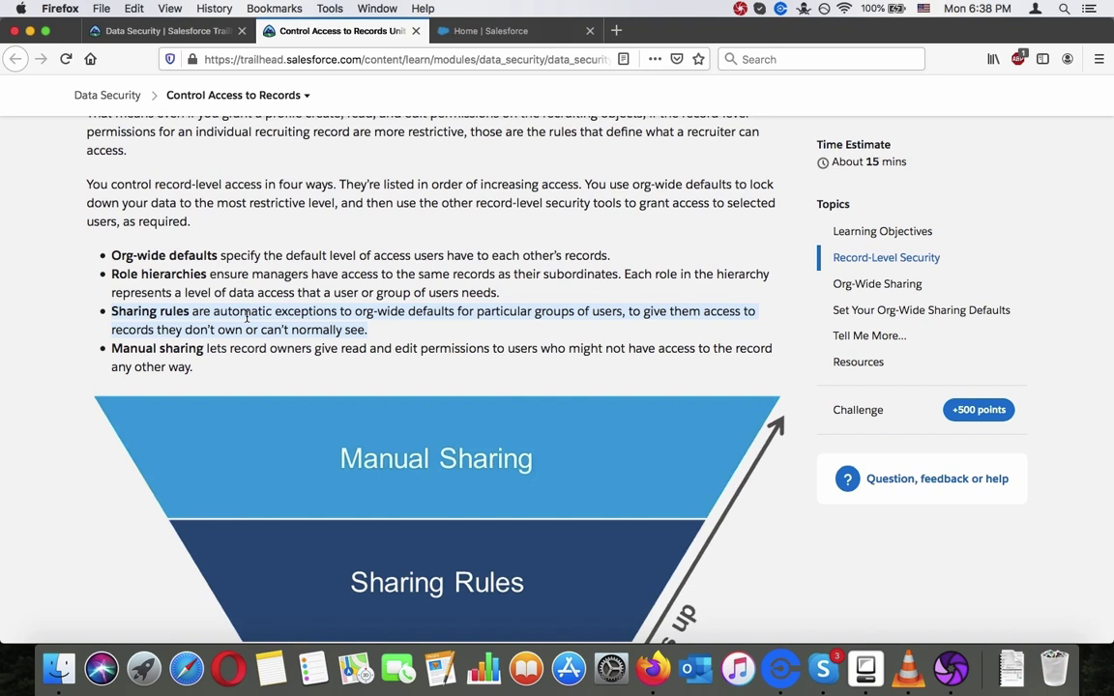
{"action": "scroll", "coordinate": [247, 315], "scroll_direction": "down", "scroll_amount": 2}
{"action": "triple_click", "coordinate": [248, 316]}
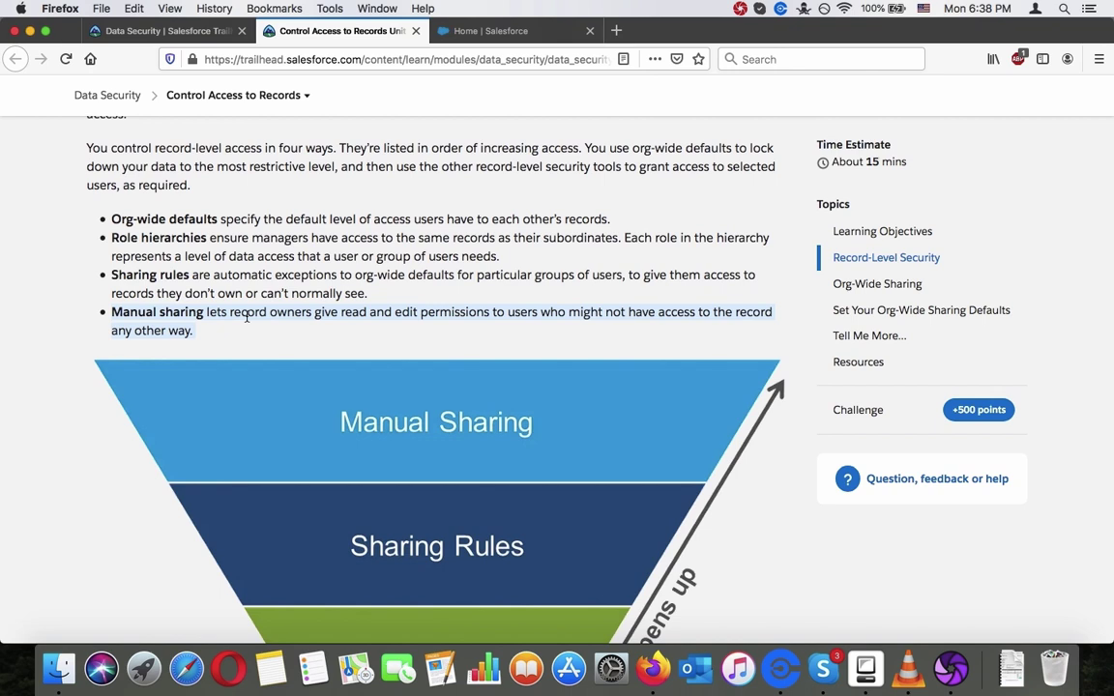
- Clear the text highlight and examine the inverted pyramid diagram of the record-level security controls
{"action": "scroll", "coordinate": [247, 316], "scroll_direction": "down", "scroll_amount": 4}
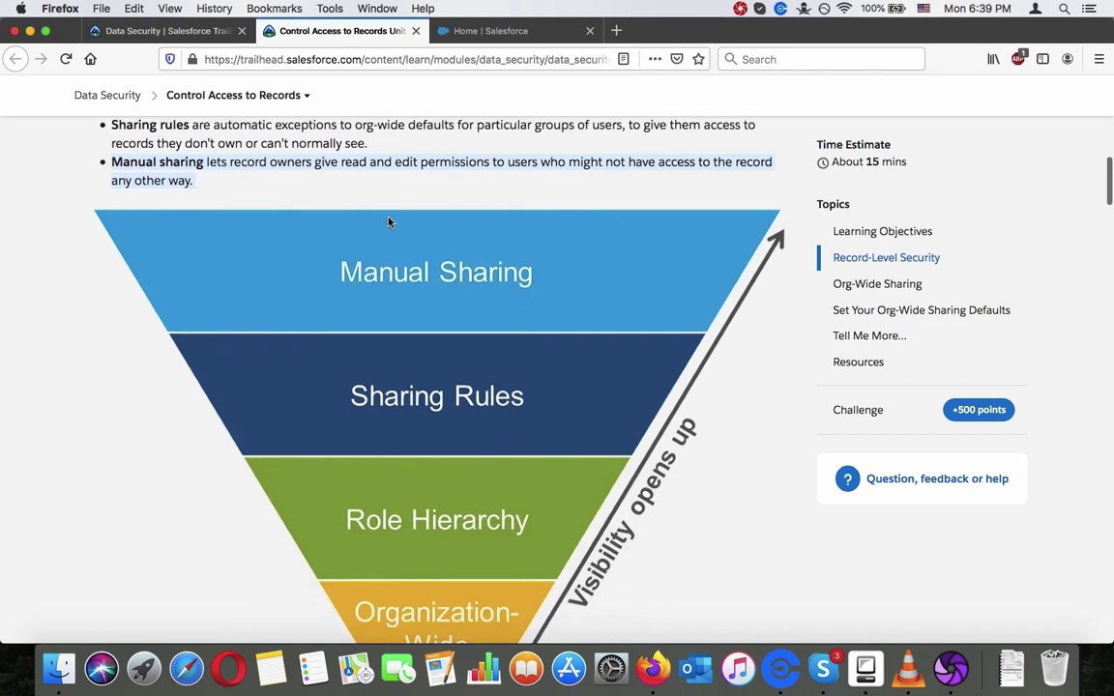
{"action": "left_click", "coordinate": [401, 225]}
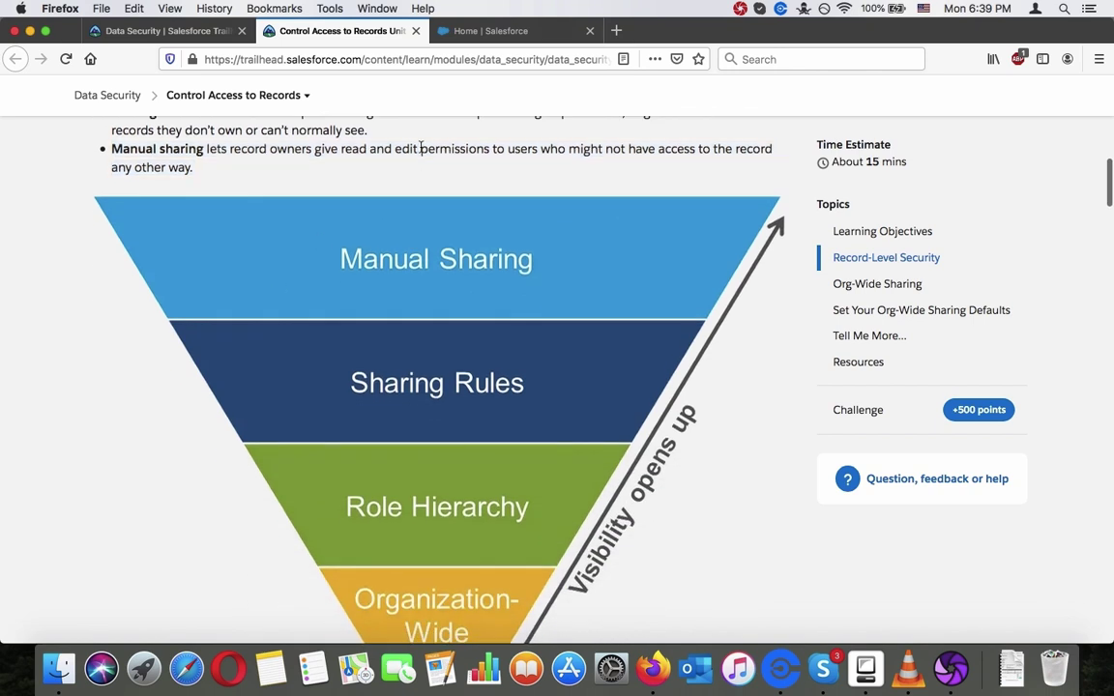
{"action": "scroll", "coordinate": [420, 149], "scroll_direction": "down", "scroll_amount": 1}
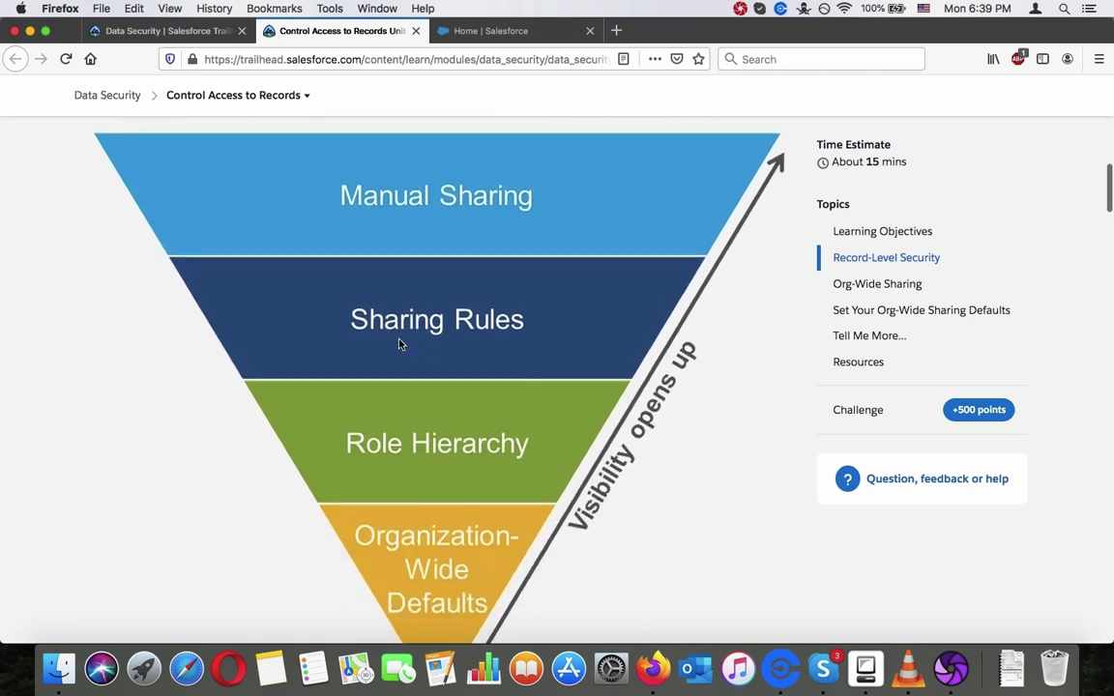
{"action": "scroll", "coordinate": [400, 344], "scroll_direction": "down", "scroll_amount": 3}
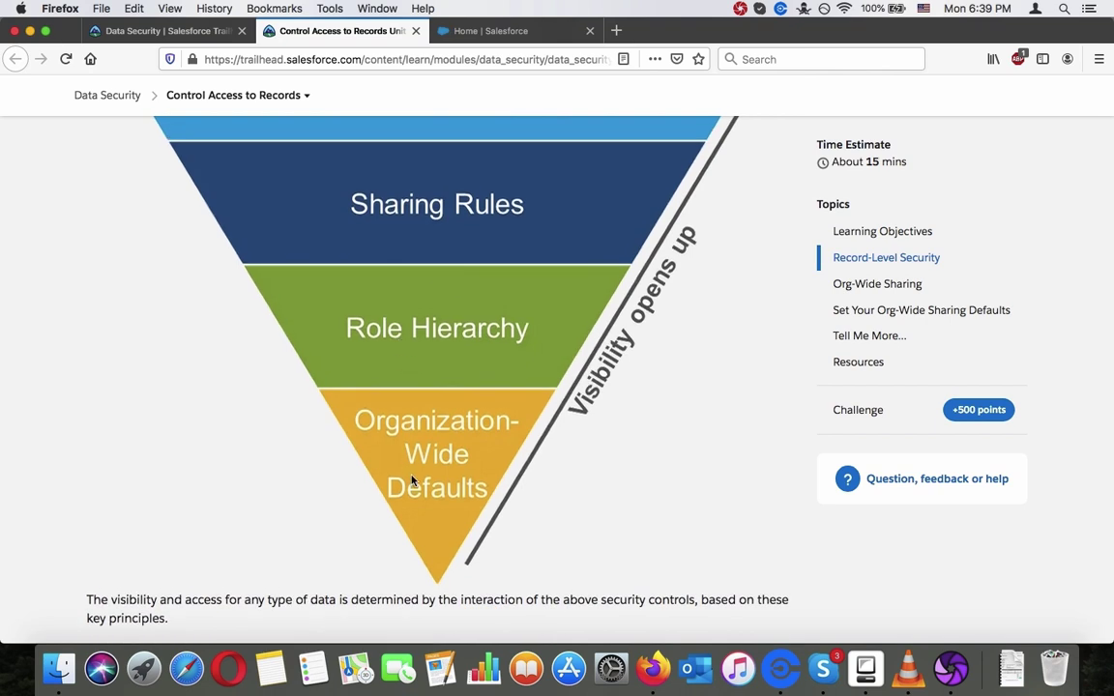
{"action": "scroll", "coordinate": [414, 480], "scroll_direction": "up", "scroll_amount": 2}
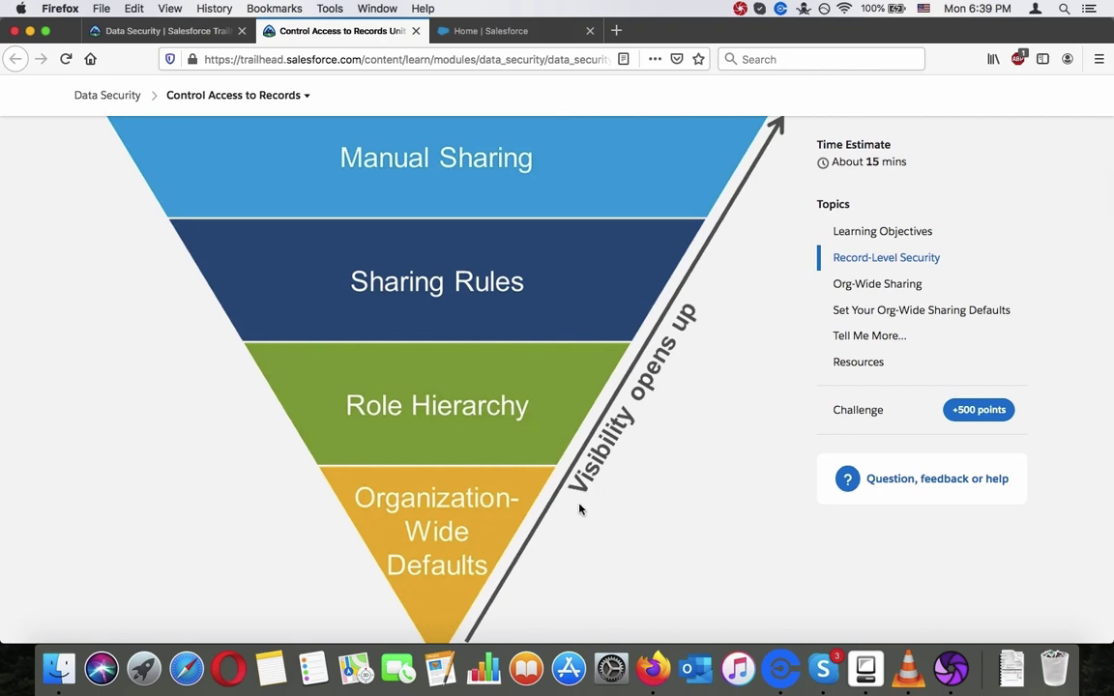
- Read the key principles that determine data visibility and access below the pyramid diagram
{"action": "scroll", "coordinate": [580, 509], "scroll_direction": "down", "scroll_amount": 5}
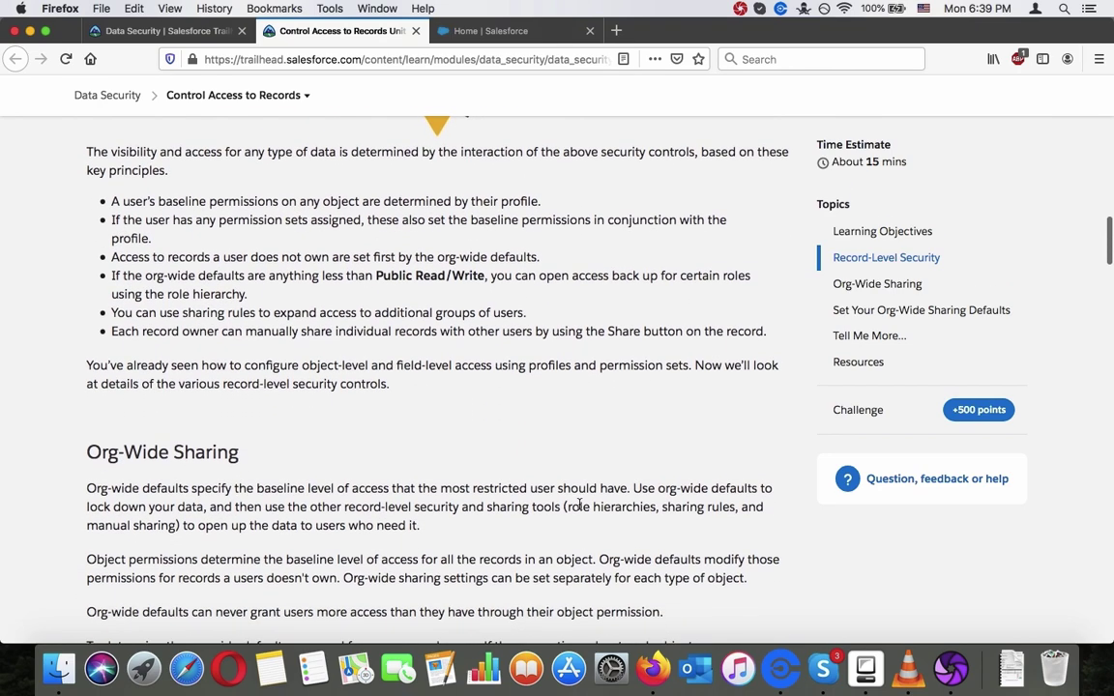
{"action": "scroll", "coordinate": [580, 508], "scroll_direction": "down", "scroll_amount": 1}
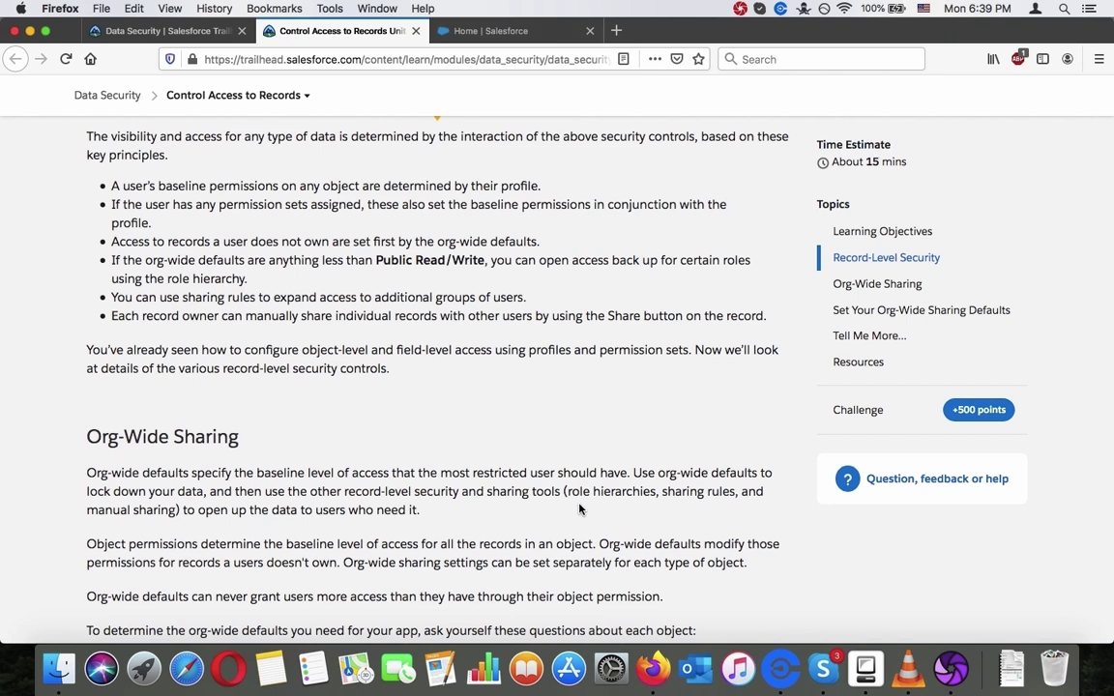
{"action": "scroll", "coordinate": [580, 509], "scroll_direction": "down", "scroll_amount": 1}
{"action": "scroll", "coordinate": [581, 509], "scroll_direction": "down", "scroll_amount": 1}
{"action": "scroll", "coordinate": [580, 510], "scroll_direction": "up", "scroll_amount": 1}
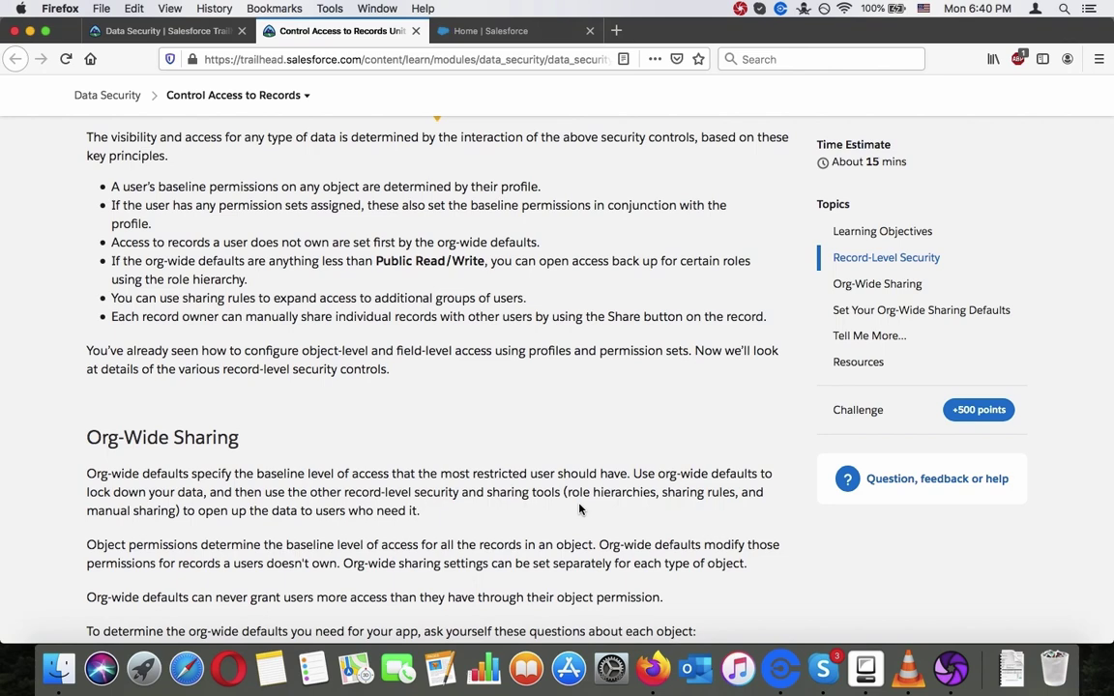
- Read the Org-Wide Sharing section and its three questions for determining each object's org-wide defaults
{"action": "scroll", "coordinate": [579, 509], "scroll_direction": "down", "scroll_amount": 5}
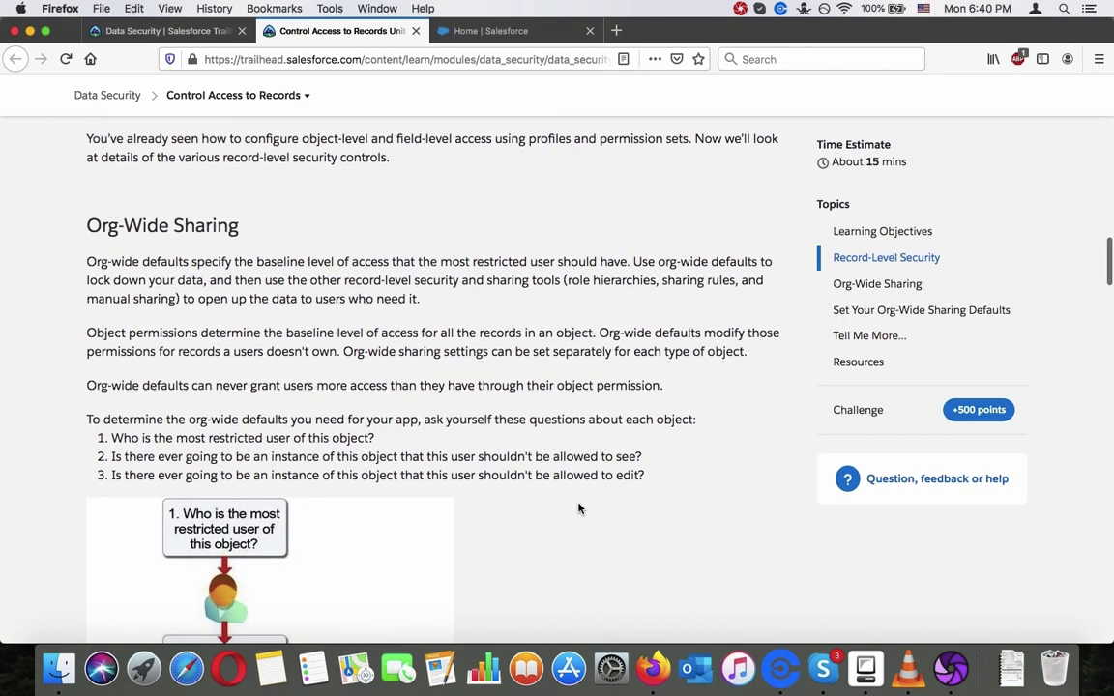
{"action": "scroll", "coordinate": [579, 508], "scroll_direction": "down", "scroll_amount": 1}
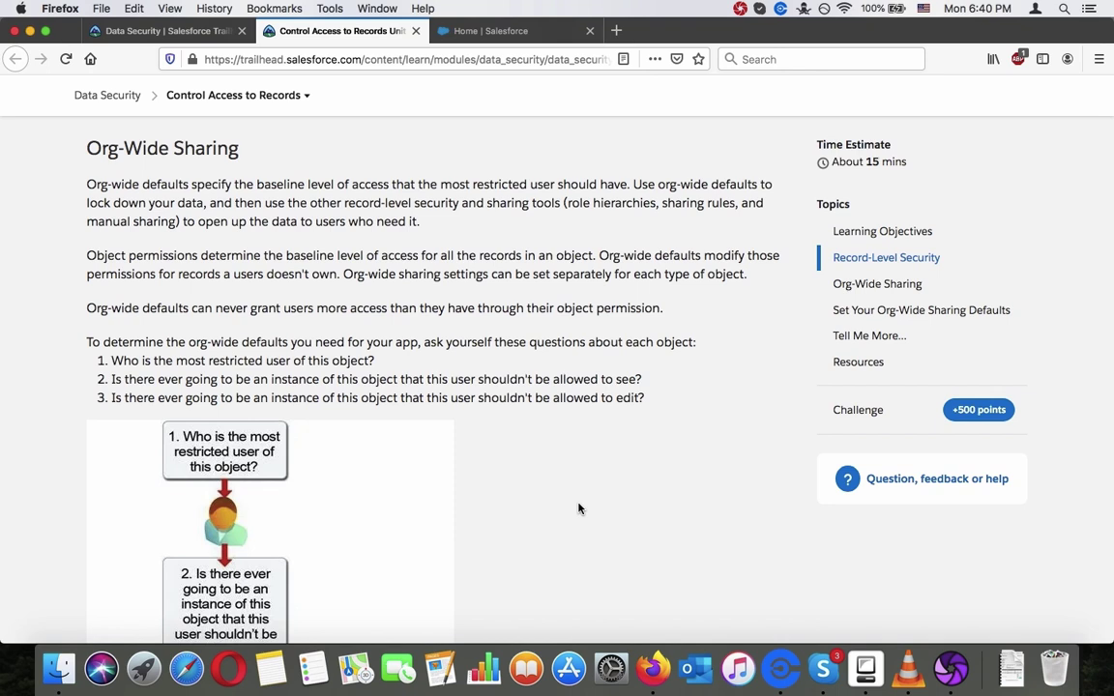
{"action": "scroll", "coordinate": [578, 508], "scroll_direction": "down", "scroll_amount": 3}
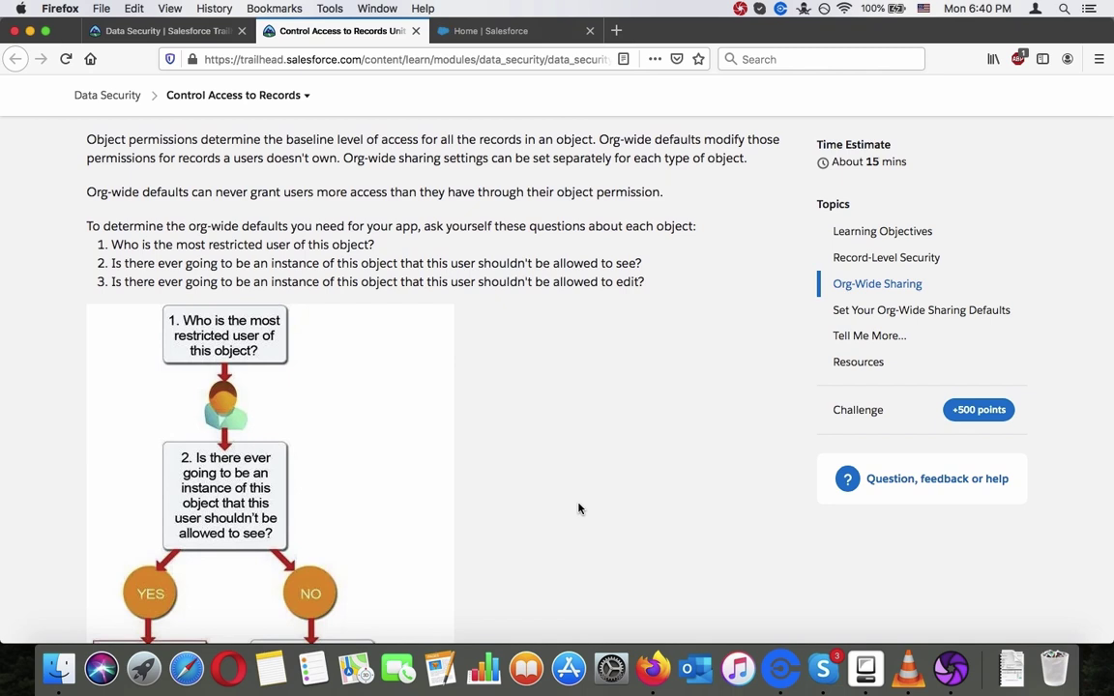
{"action": "scroll", "coordinate": [578, 508], "scroll_direction": "down", "scroll_amount": 2}
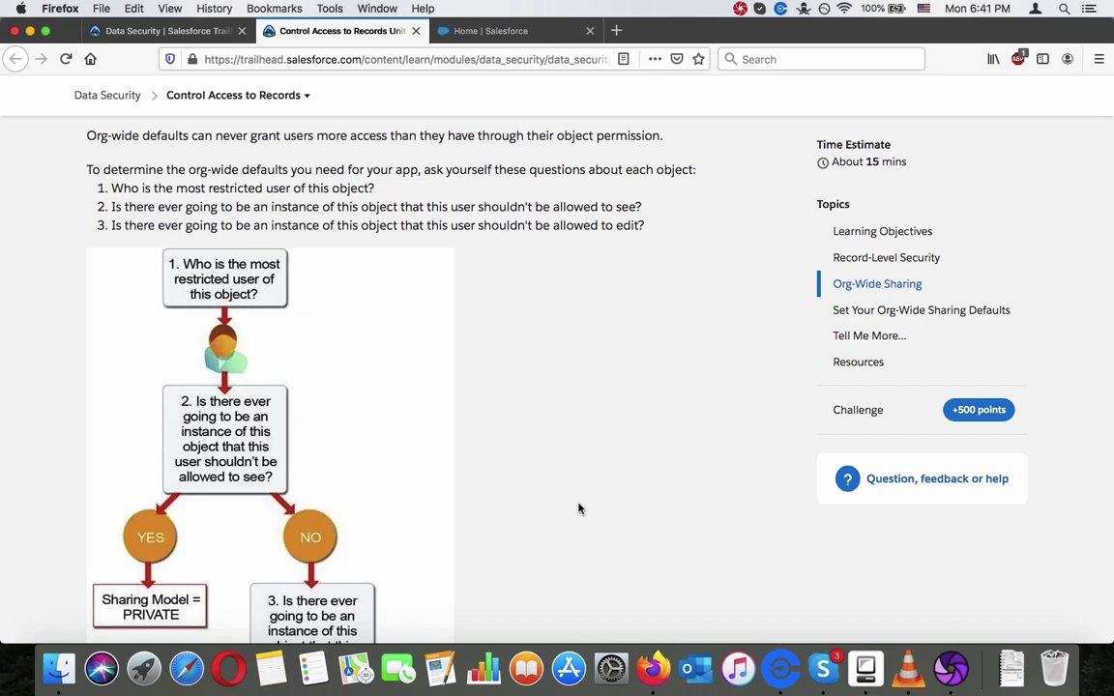
{"action": "scroll", "coordinate": [579, 509], "scroll_direction": "down", "scroll_amount": 1}
{"action": "scroll", "coordinate": [578, 509], "scroll_direction": "down", "scroll_amount": 1}
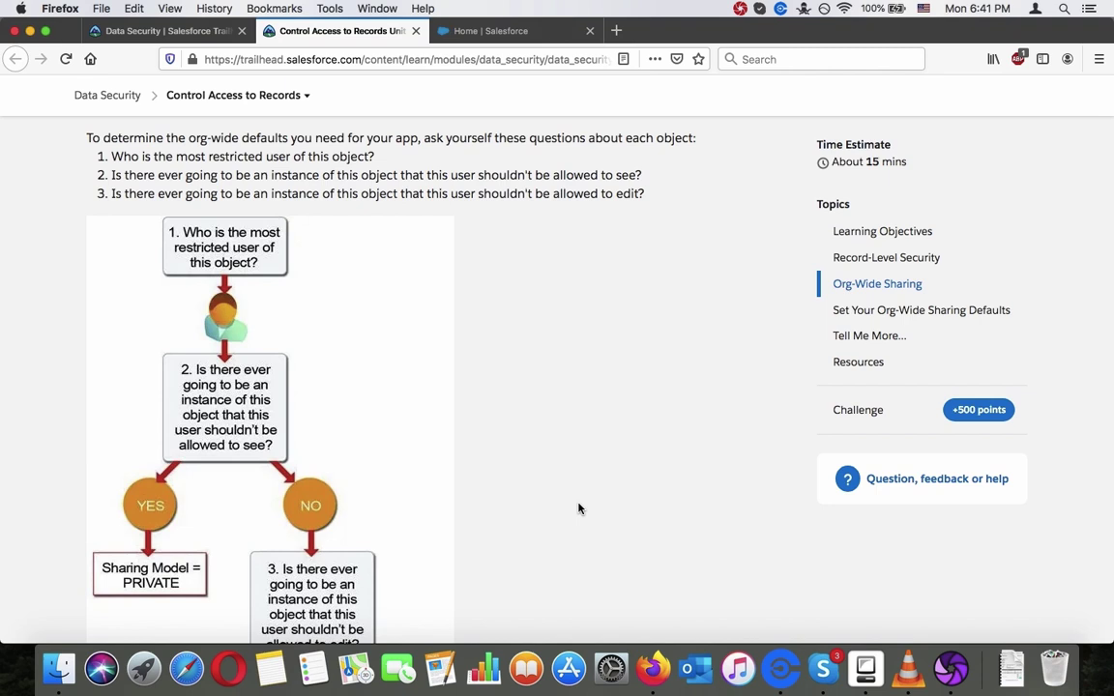
- Follow the sharing model flowchart through its questions down to the Private, Public Read-Only and Public Read/Write outcomes
{"action": "scroll", "coordinate": [578, 509], "scroll_direction": "down", "scroll_amount": 1}
{"action": "scroll", "coordinate": [578, 508], "scroll_direction": "down", "scroll_amount": 3}
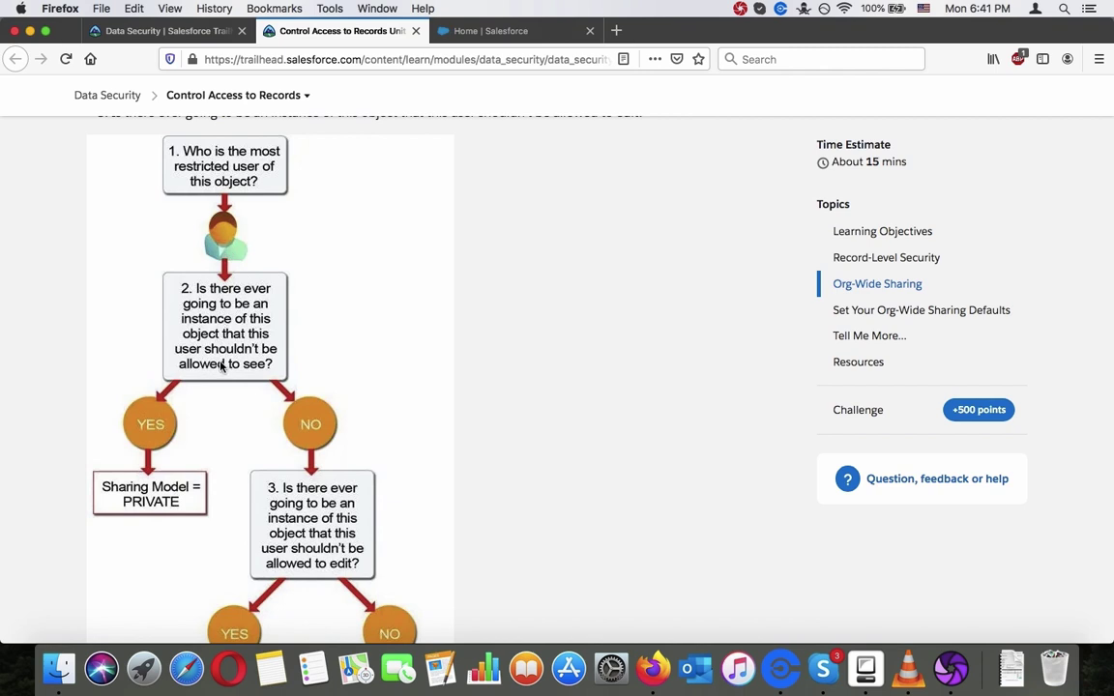
{"action": "scroll", "coordinate": [221, 365], "scroll_direction": "down", "scroll_amount": 2}
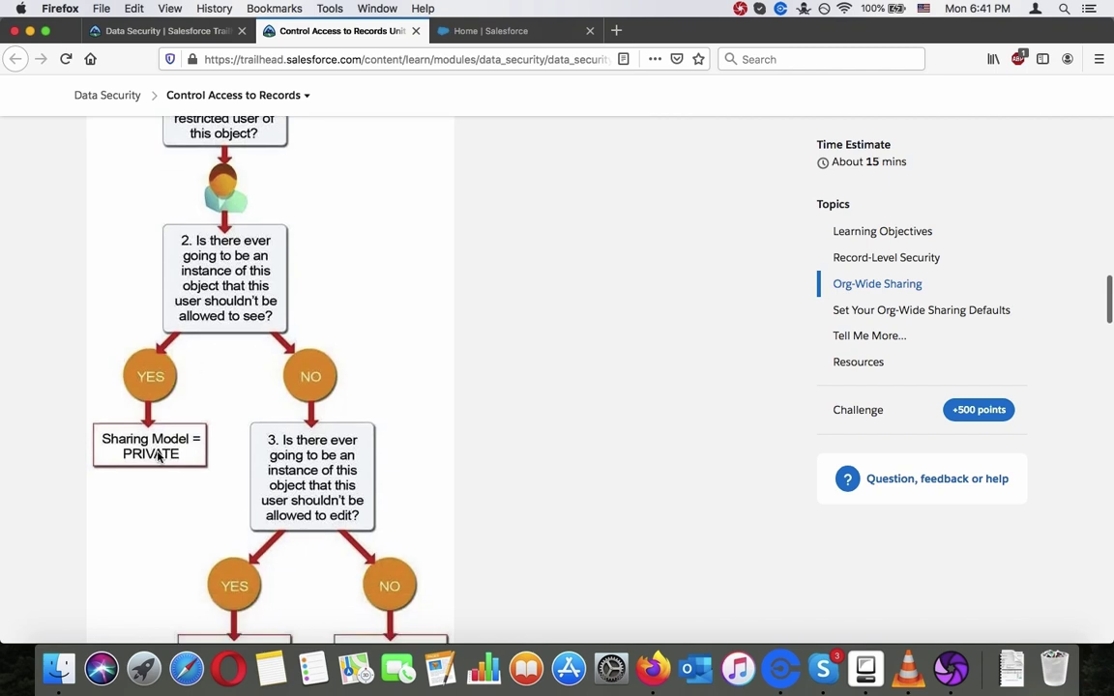
{"action": "scroll", "coordinate": [322, 401], "scroll_direction": "down", "scroll_amount": 4}
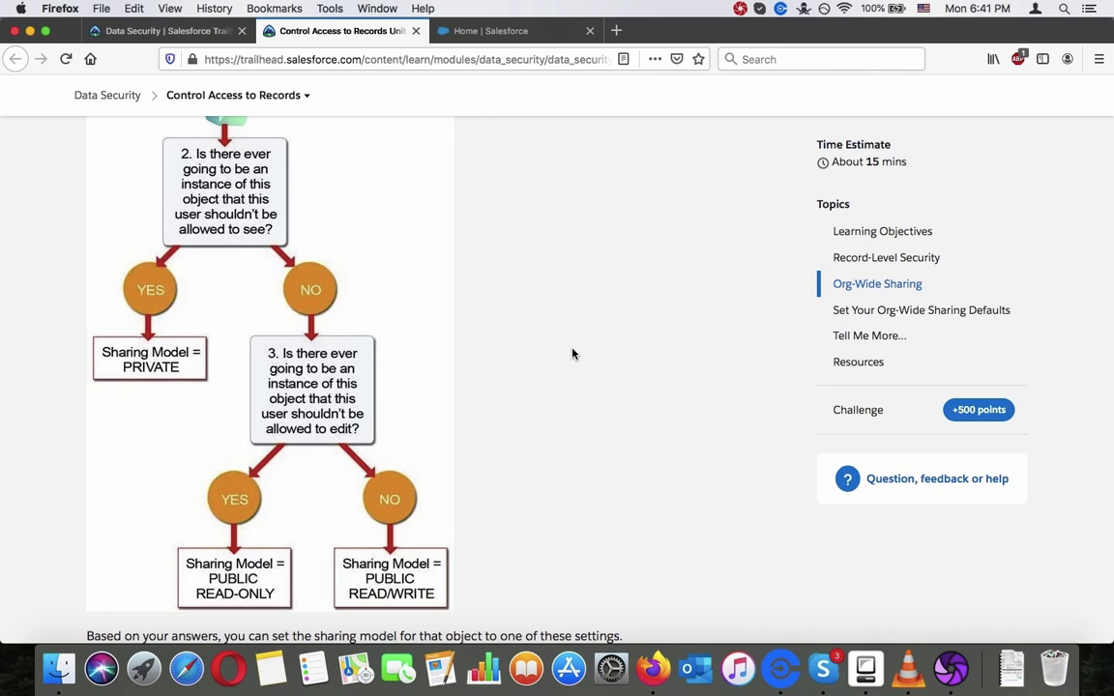
- Read the descriptions of the Private, Public Read Only, Public Read/Write and Controlled by Parent sharing settings
{"action": "scroll", "coordinate": [570, 357], "scroll_direction": "down", "scroll_amount": 5}
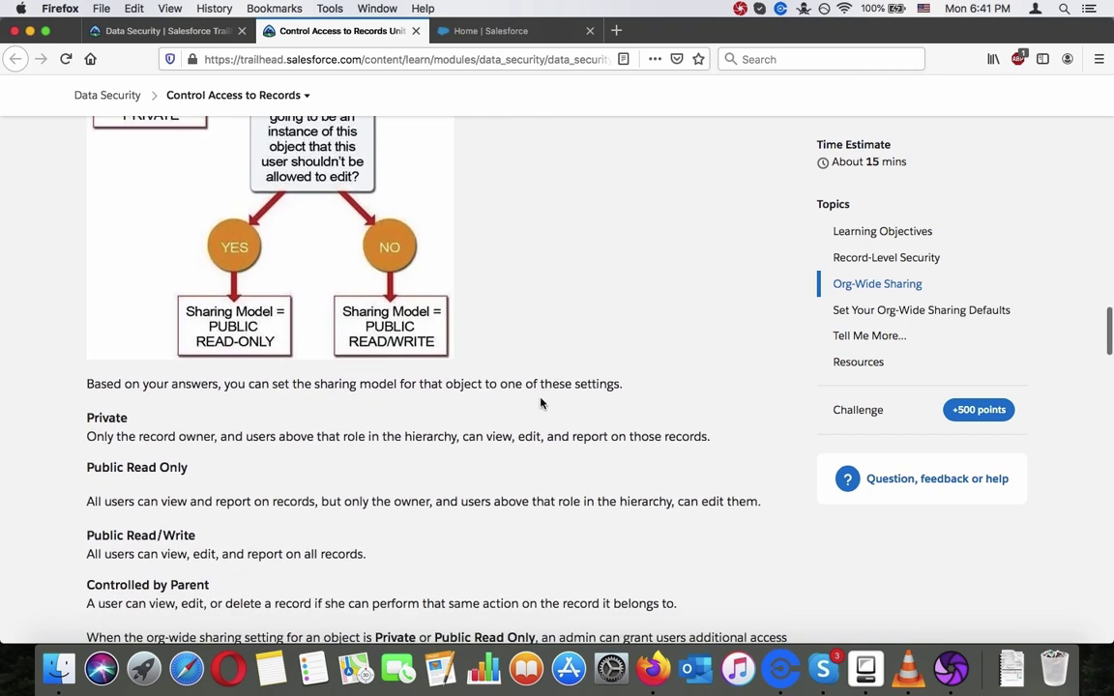
{"action": "triple_click", "coordinate": [535, 385]}
{"action": "left_click", "coordinate": [535, 385]}
{"action": "scroll", "coordinate": [534, 387], "scroll_direction": "down", "scroll_amount": 5}
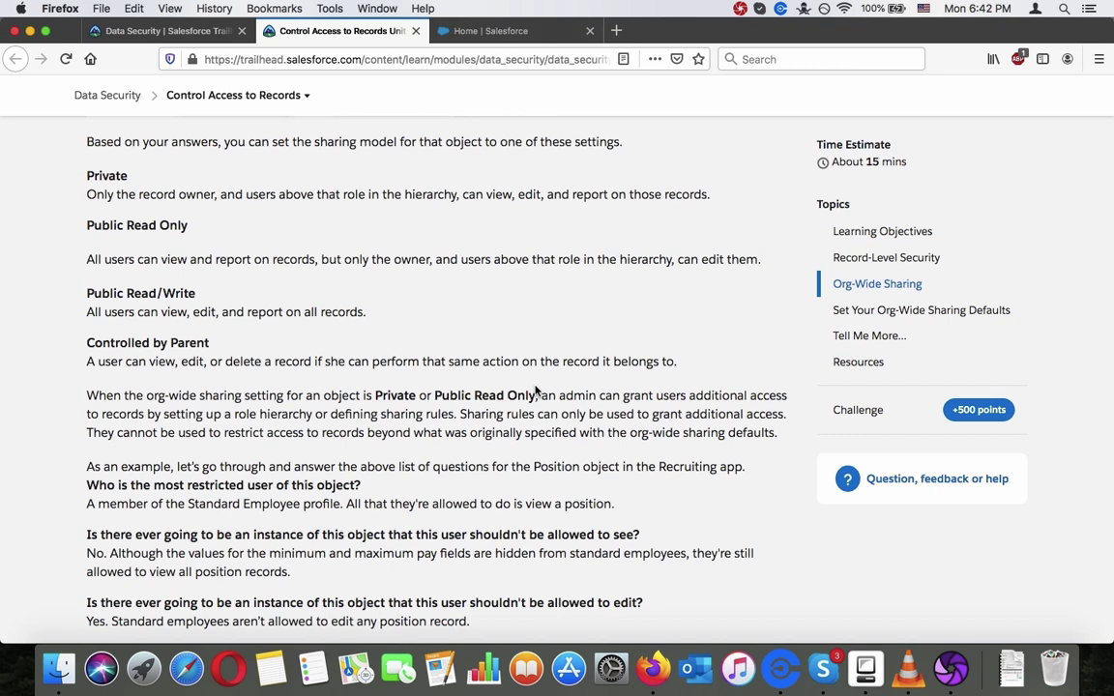
{"action": "scroll", "coordinate": [535, 386], "scroll_direction": "down", "scroll_amount": 1}
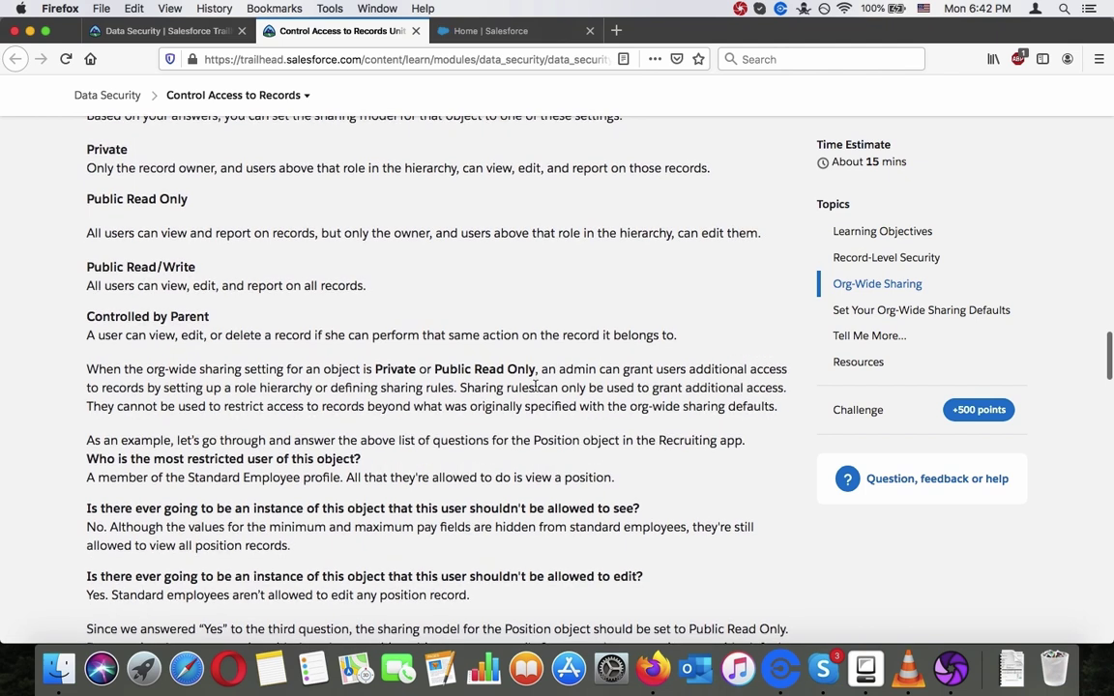
{"action": "scroll", "coordinate": [535, 386], "scroll_direction": "down", "scroll_amount": 1}
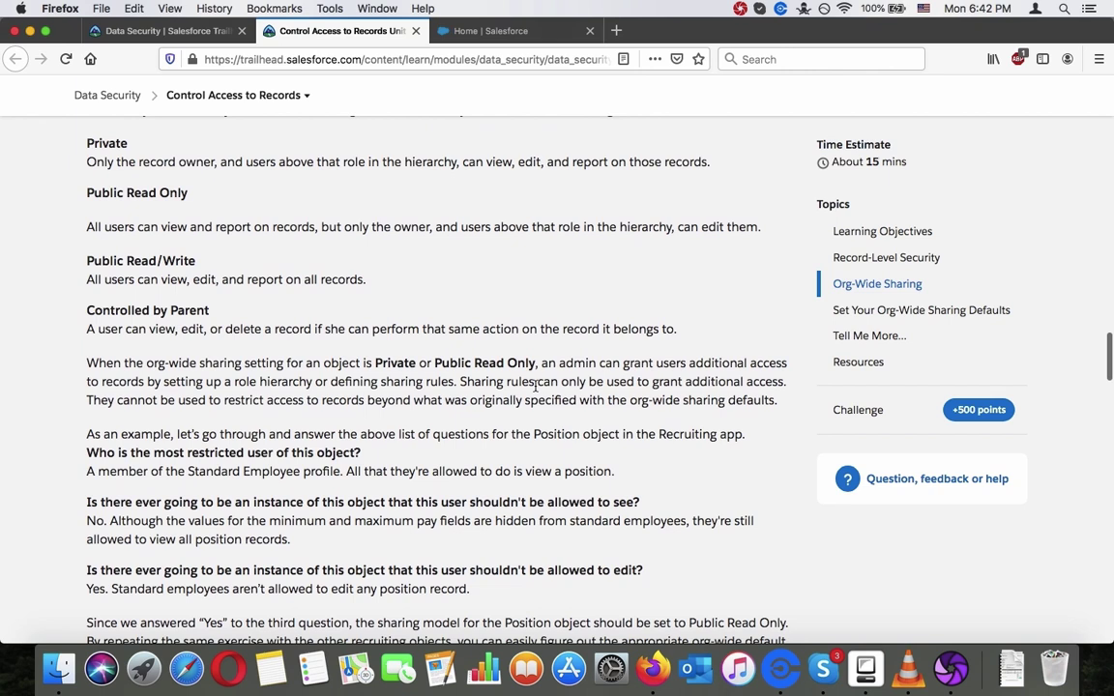
- Examine the Position object example in the Recruiting app, highlighting the question about instances the user shouldn't see and its answer
{"action": "scroll", "coordinate": [535, 386], "scroll_direction": "down", "scroll_amount": 5}
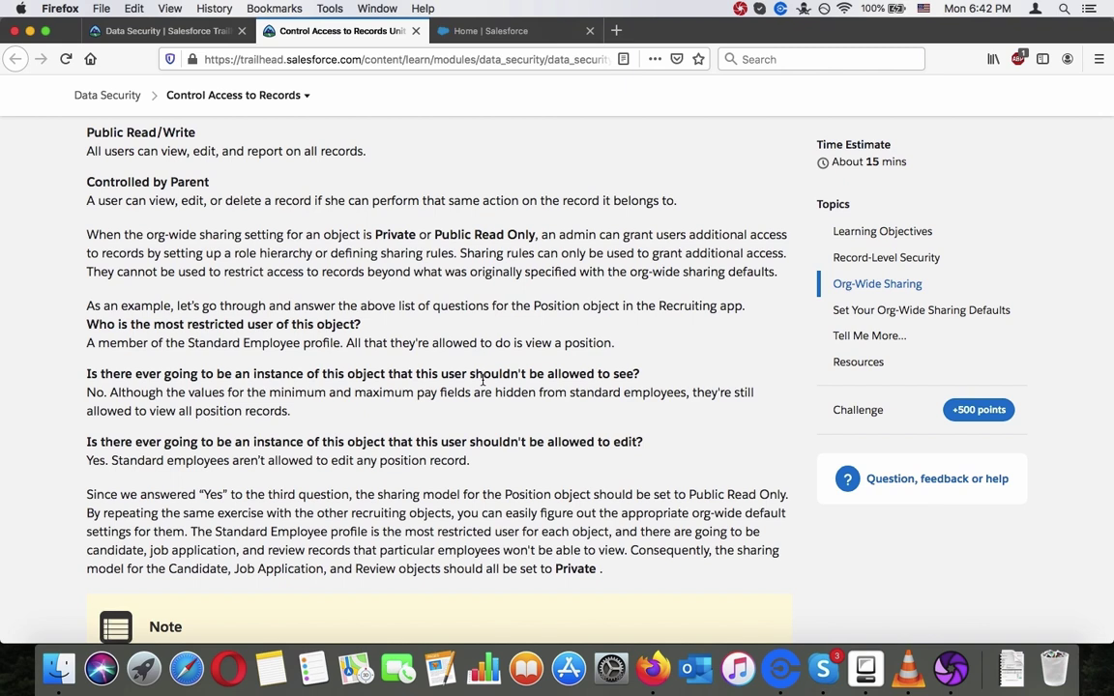
{"action": "scroll", "coordinate": [483, 382], "scroll_direction": "down", "scroll_amount": 3}
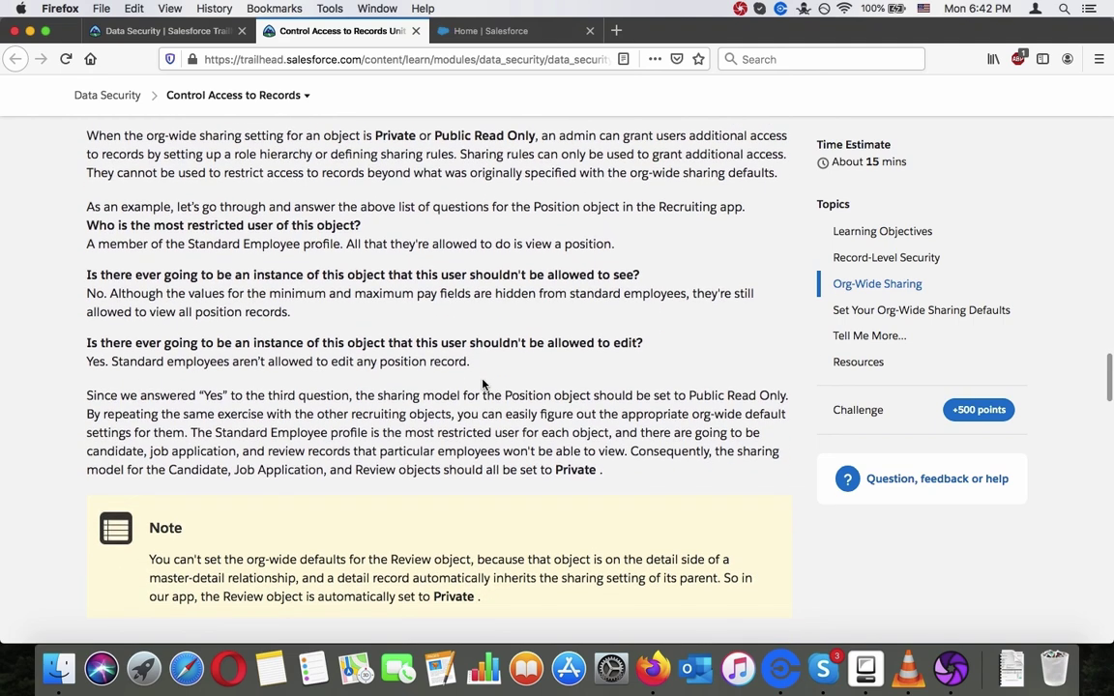
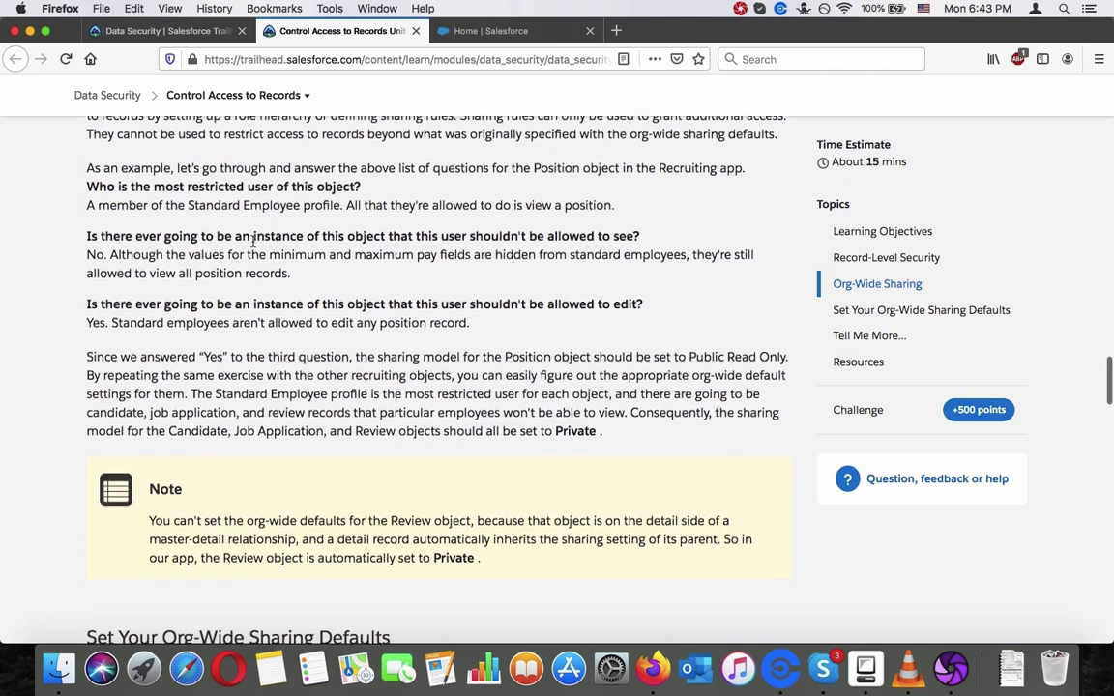
{"action": "triple_click", "coordinate": [253, 238]}
{"action": "left_click", "coordinate": [253, 237]}
{"action": "triple_click", "coordinate": [249, 254]}
{"action": "left_click", "coordinate": [250, 256]}
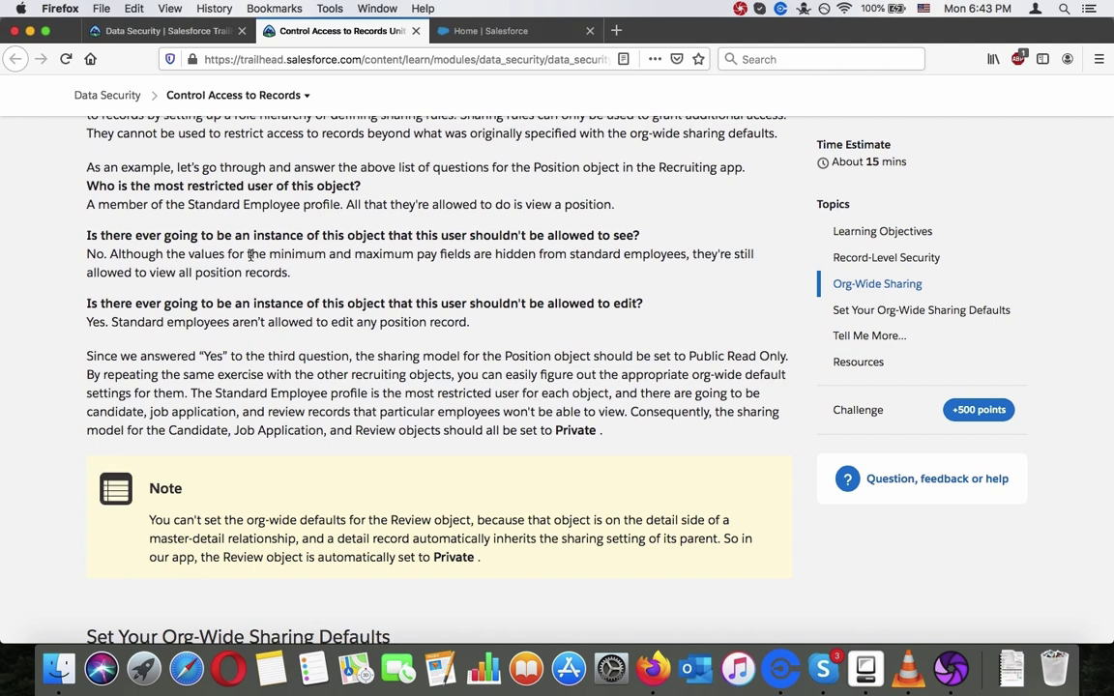
- Read the Position object's sharing model conclusion and the note about the Review object's org-wide defaults
{"action": "scroll", "coordinate": [250, 256], "scroll_direction": "down", "scroll_amount": 3}
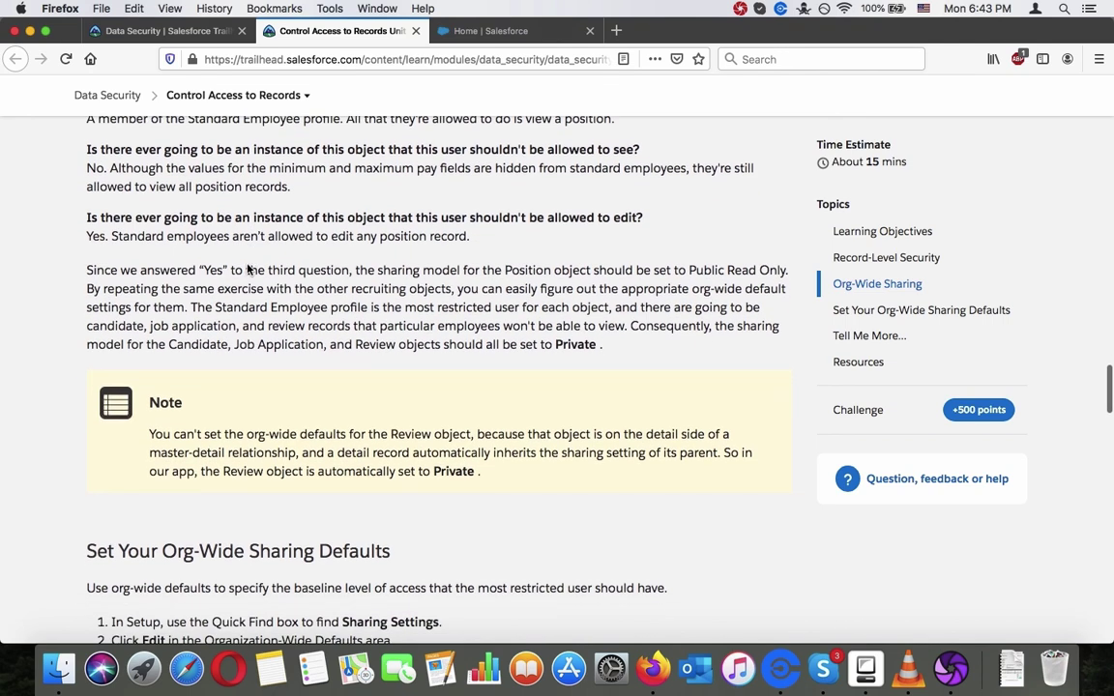
{"action": "scroll", "coordinate": [231, 323], "scroll_direction": "down", "scroll_amount": 3}
{"action": "scroll", "coordinate": [230, 327], "scroll_direction": "down", "scroll_amount": 3}
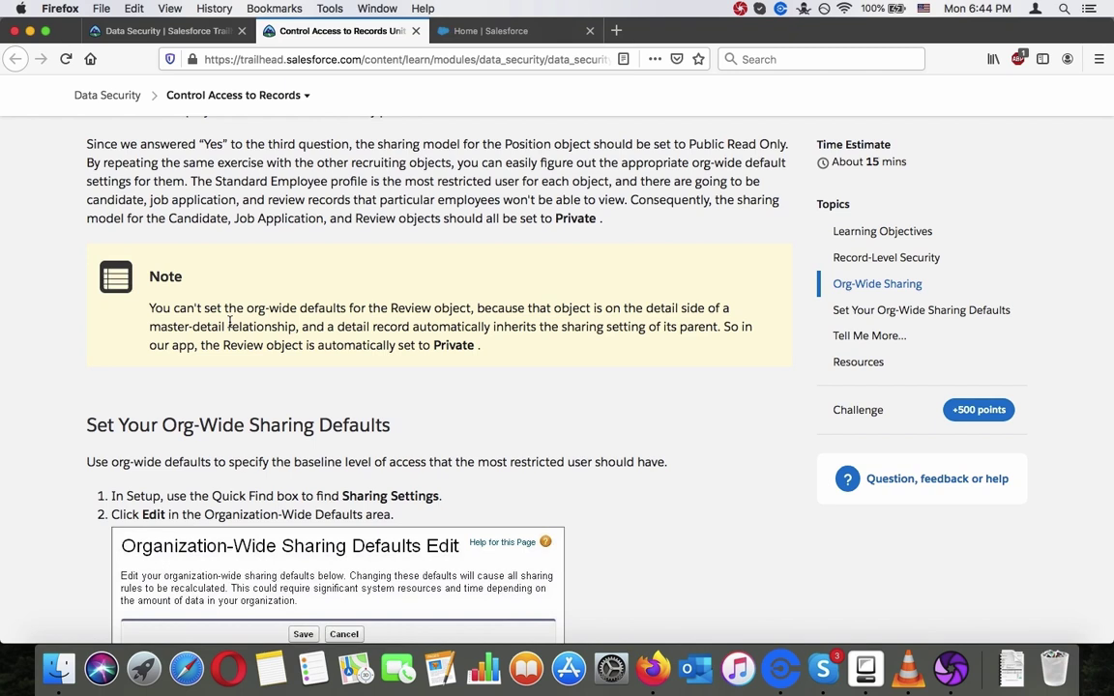
{"action": "scroll", "coordinate": [229, 322], "scroll_direction": "down", "scroll_amount": 3}
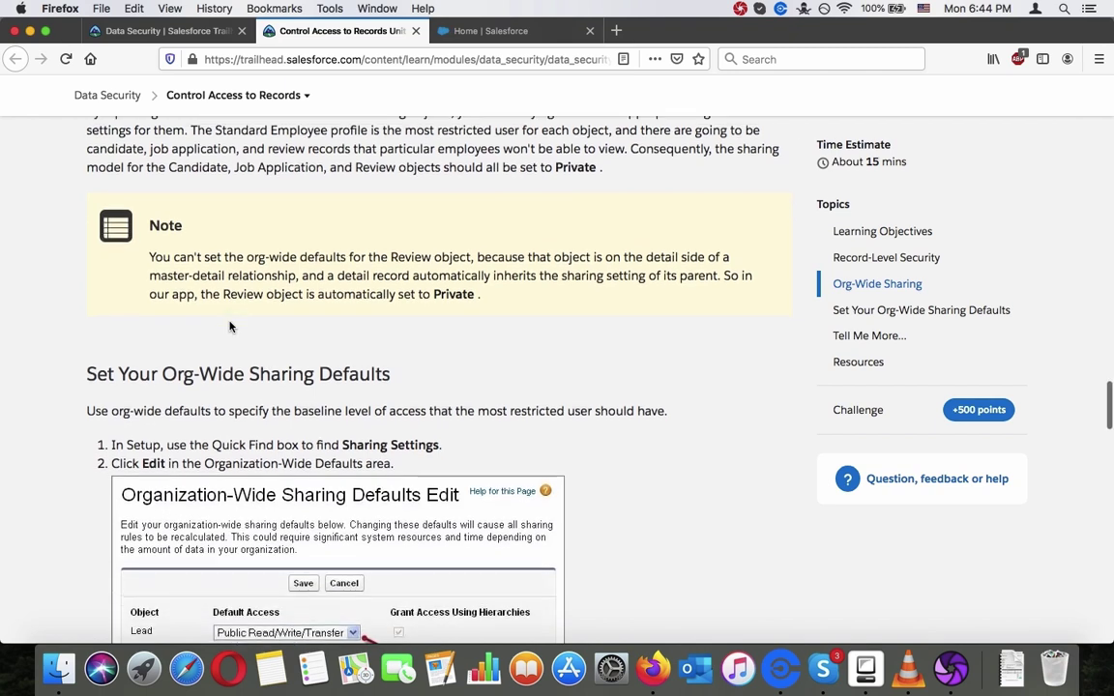
{"action": "scroll", "coordinate": [229, 323], "scroll_direction": "up", "scroll_amount": 1}
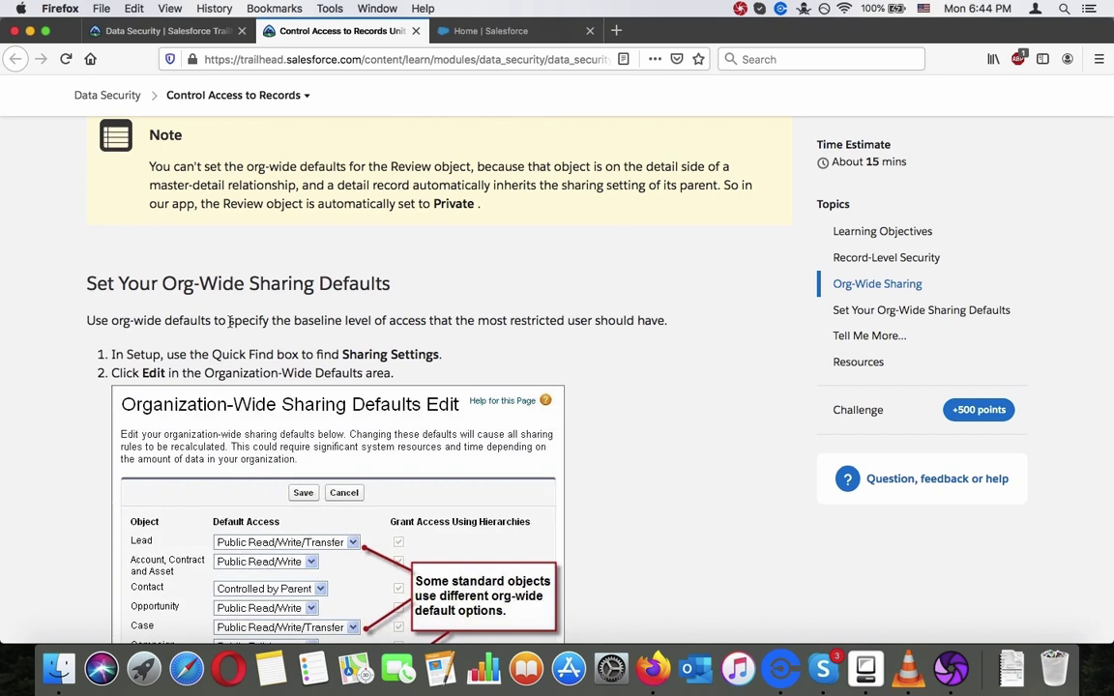
- Study the Set Your Org-Wide Sharing Defaults procedure and the example edit page with each object's default access
{"action": "scroll", "coordinate": [229, 322], "scroll_direction": "down", "scroll_amount": 3}
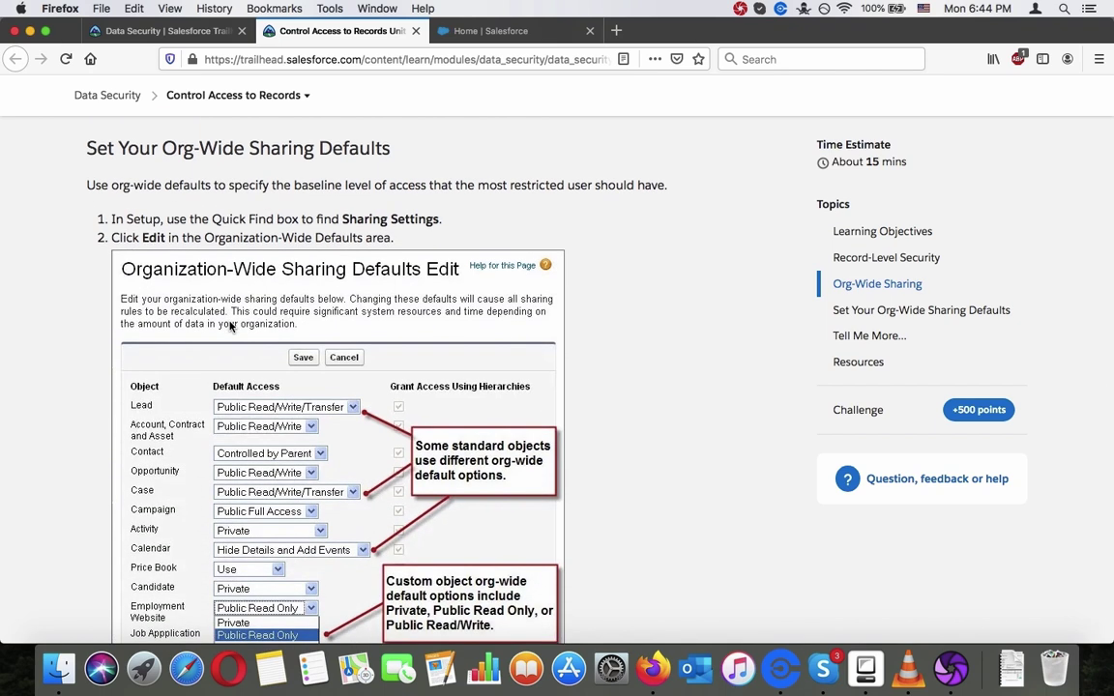
{"action": "scroll", "coordinate": [230, 327], "scroll_direction": "down", "scroll_amount": 1}
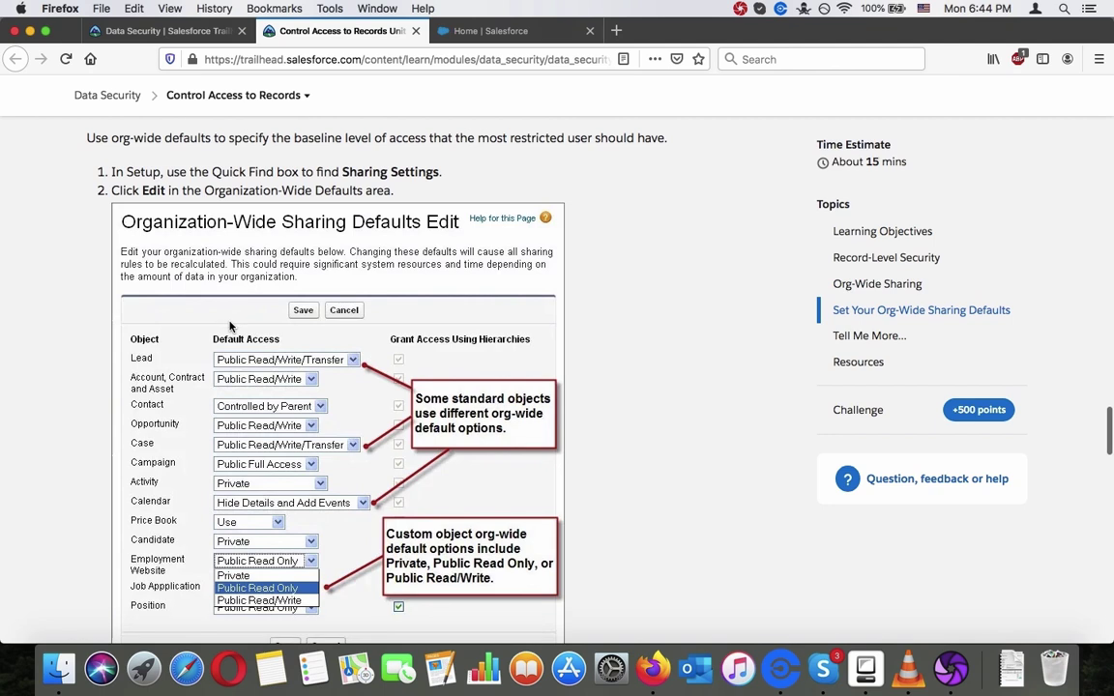
{"action": "scroll", "coordinate": [229, 326], "scroll_direction": "down", "scroll_amount": 1}
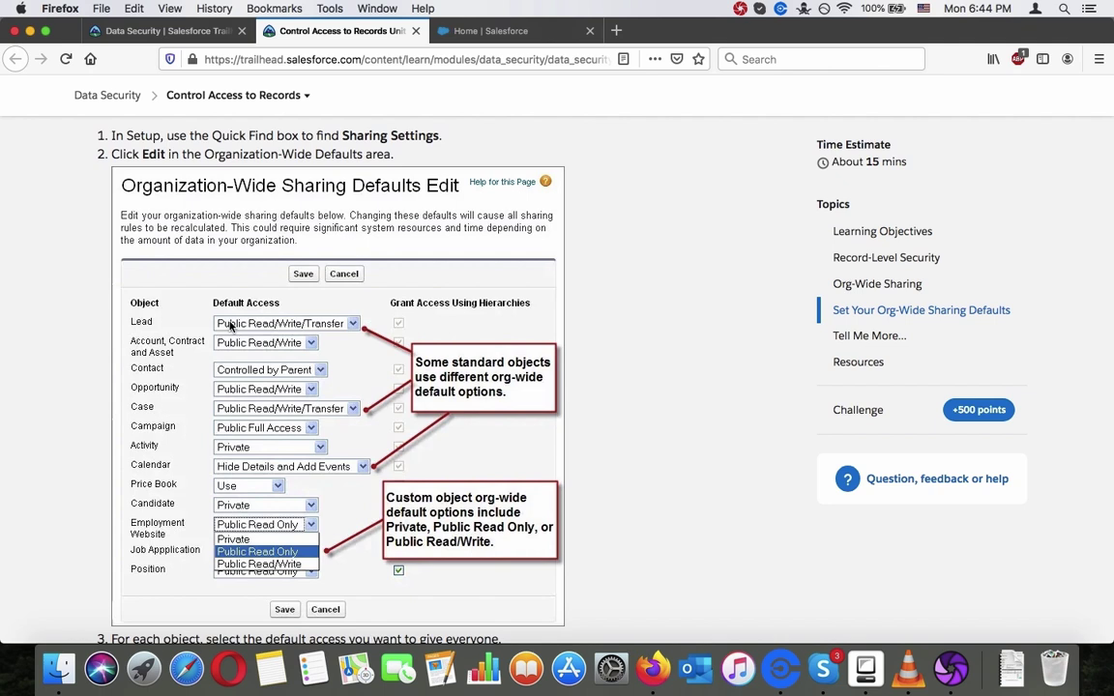
{"action": "scroll", "coordinate": [229, 326], "scroll_direction": "down", "scroll_amount": 1}
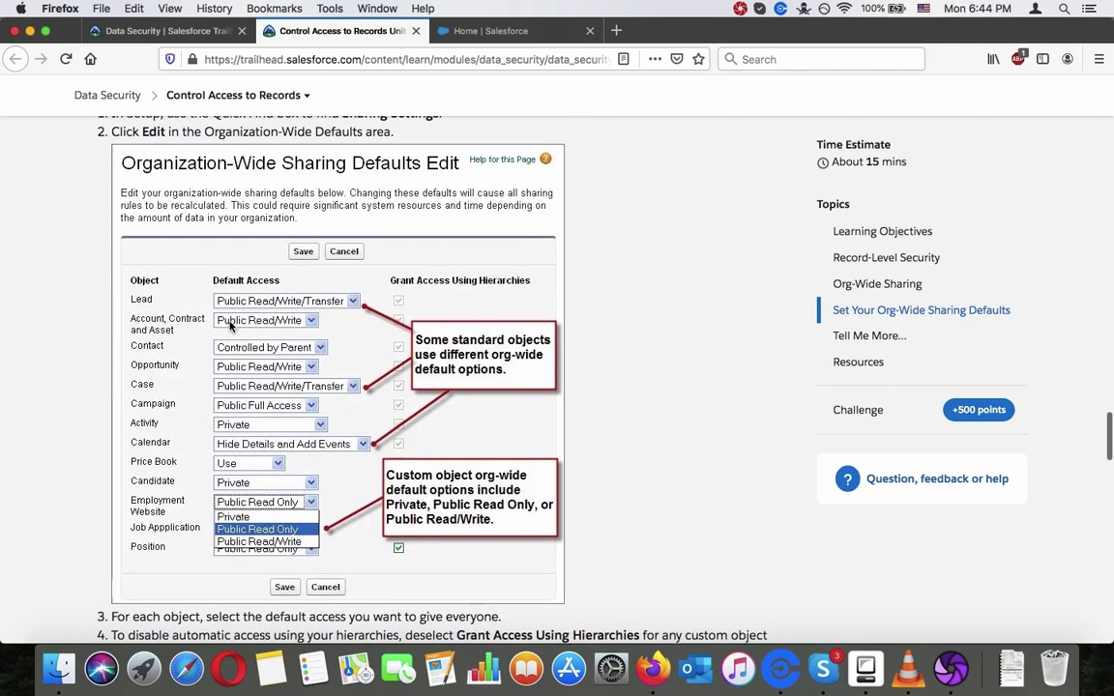
{"action": "scroll", "coordinate": [230, 326], "scroll_direction": "down", "scroll_amount": 1}
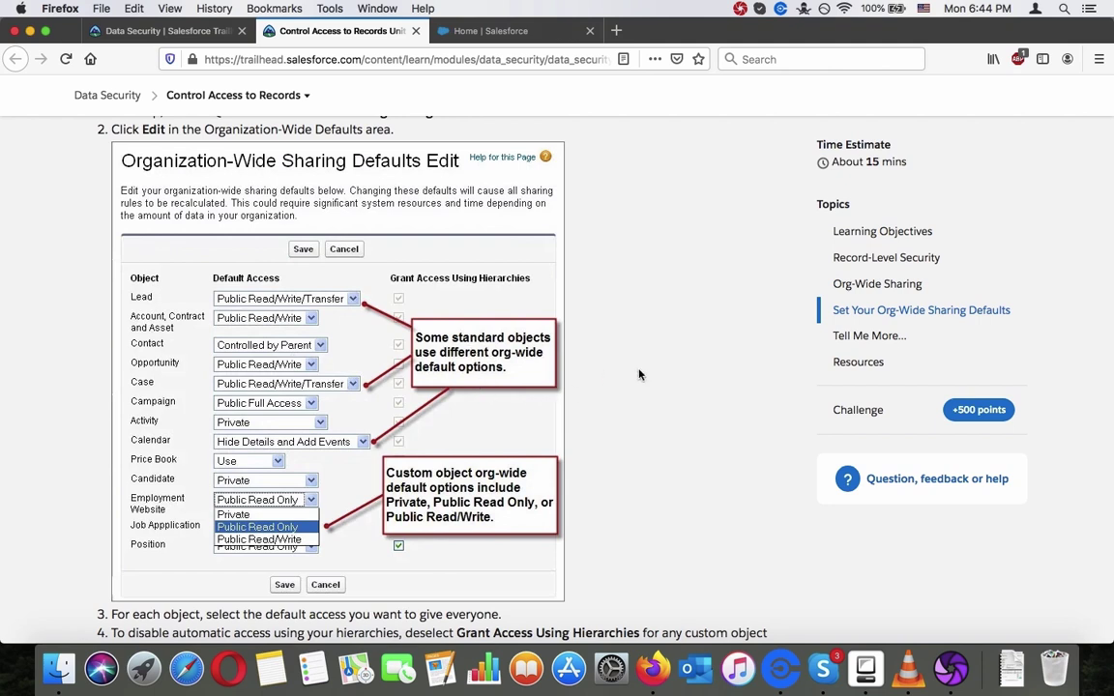
- Read how Grant Access Using Hierarchies affects record access, highlighting step 4, and review the note on sharing recalculation
{"action": "scroll", "coordinate": [638, 374], "scroll_direction": "down", "scroll_amount": 5}
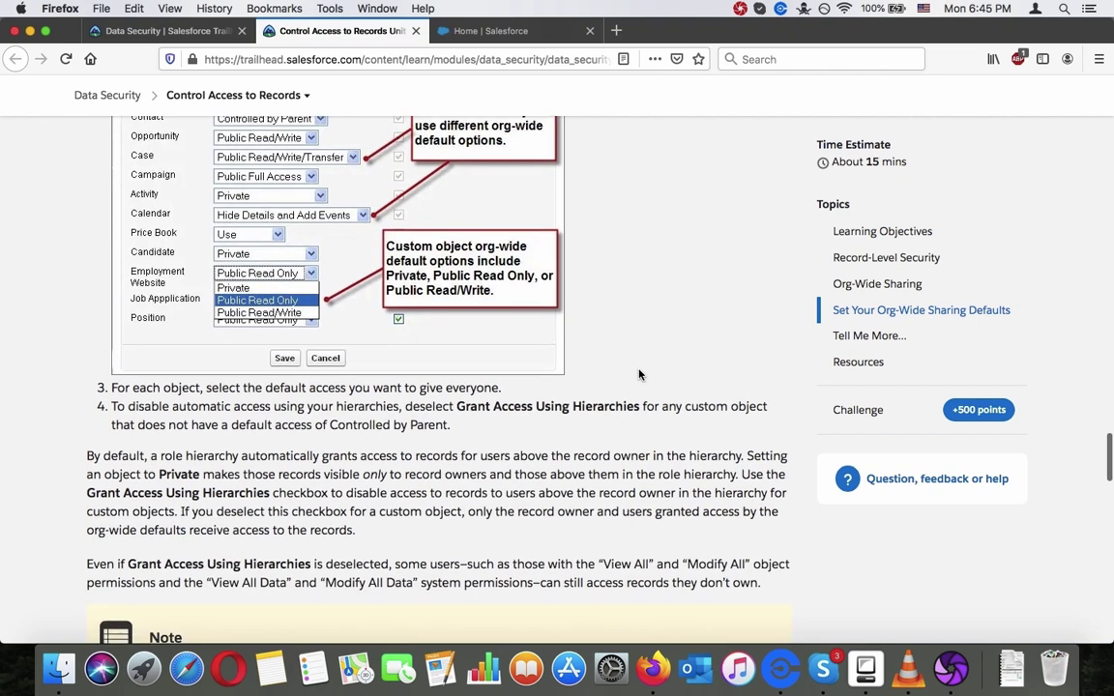
{"action": "scroll", "coordinate": [638, 374], "scroll_direction": "down", "scroll_amount": 1}
{"action": "triple_click", "coordinate": [641, 369]}
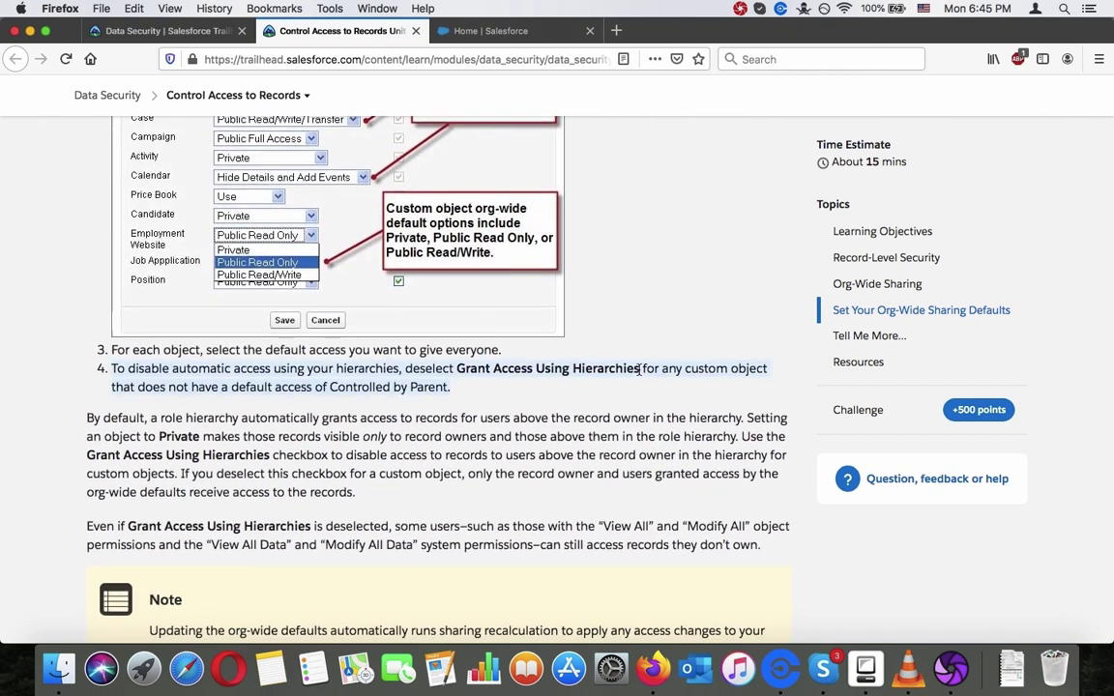
{"action": "left_click", "coordinate": [640, 368]}
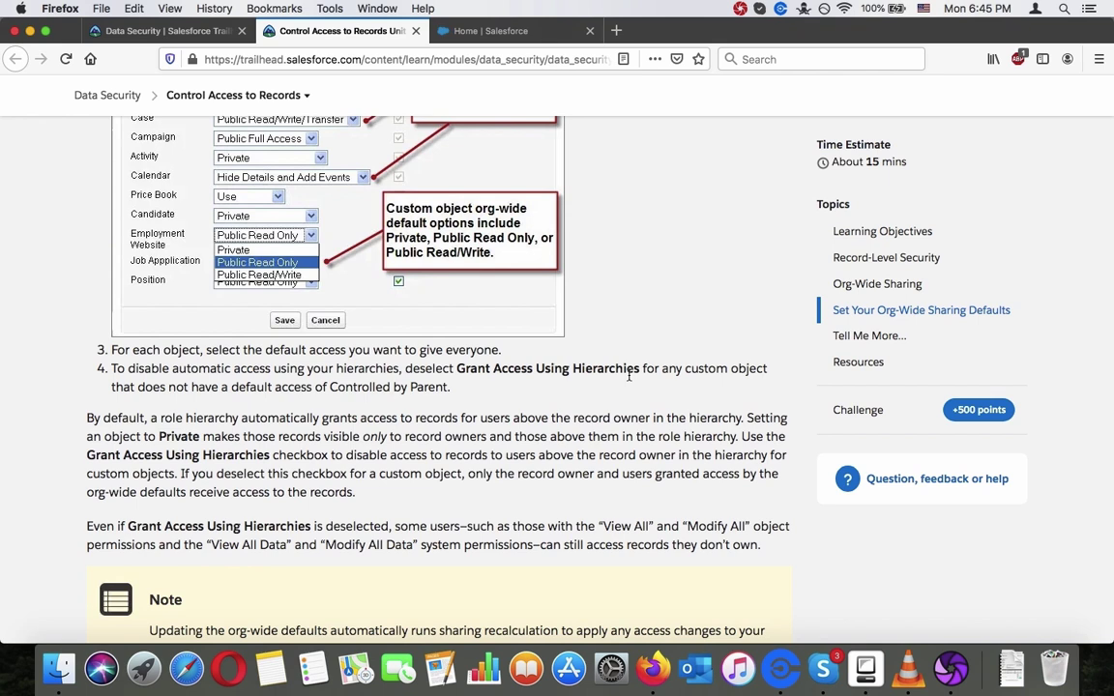
{"action": "scroll", "coordinate": [629, 375], "scroll_direction": "down", "scroll_amount": 3}
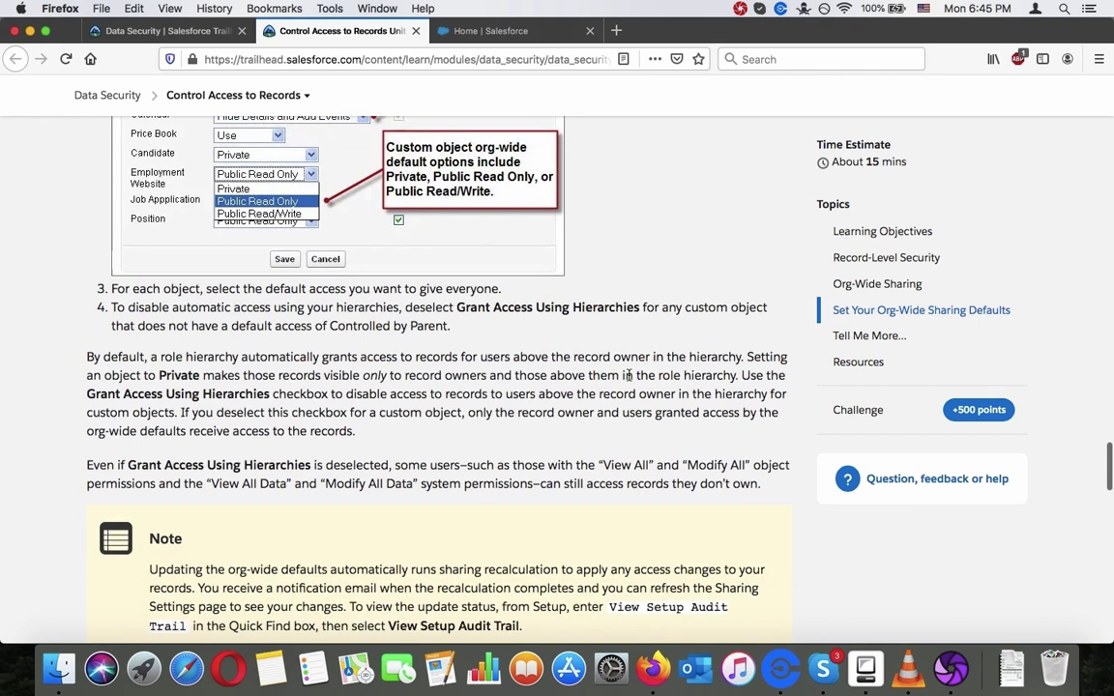
{"action": "scroll", "coordinate": [628, 375], "scroll_direction": "down", "scroll_amount": 2}
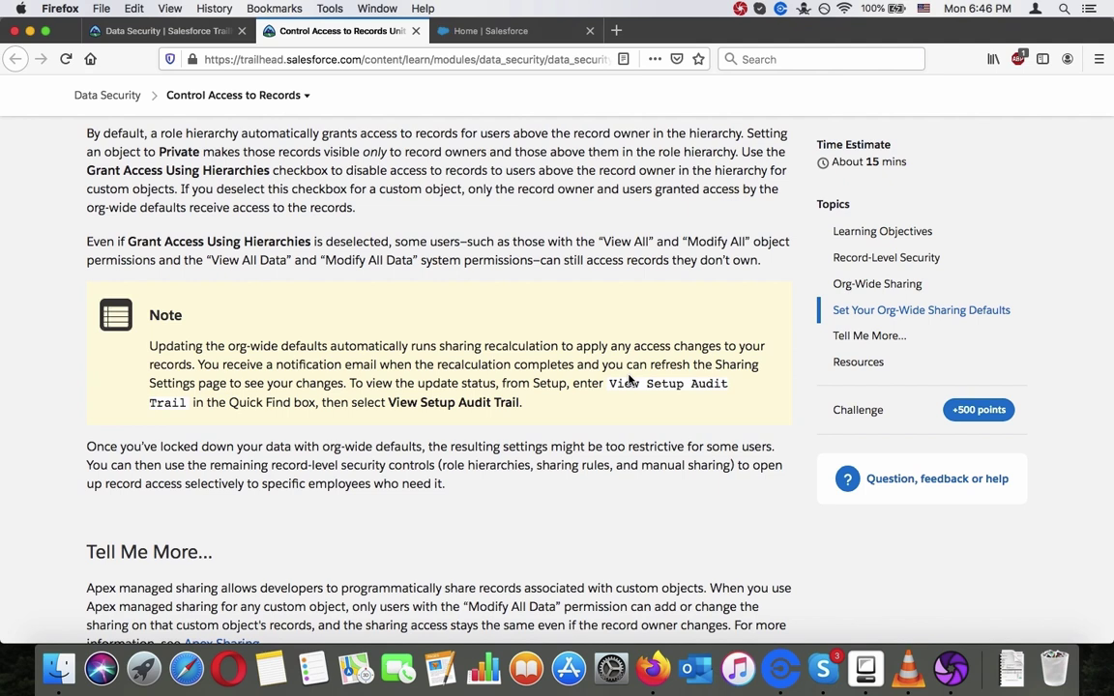
- Read the closing advice on opening up record access, the Apex managed sharing section and the Resources list
{"action": "scroll", "coordinate": [629, 380], "scroll_direction": "down", "scroll_amount": 3}
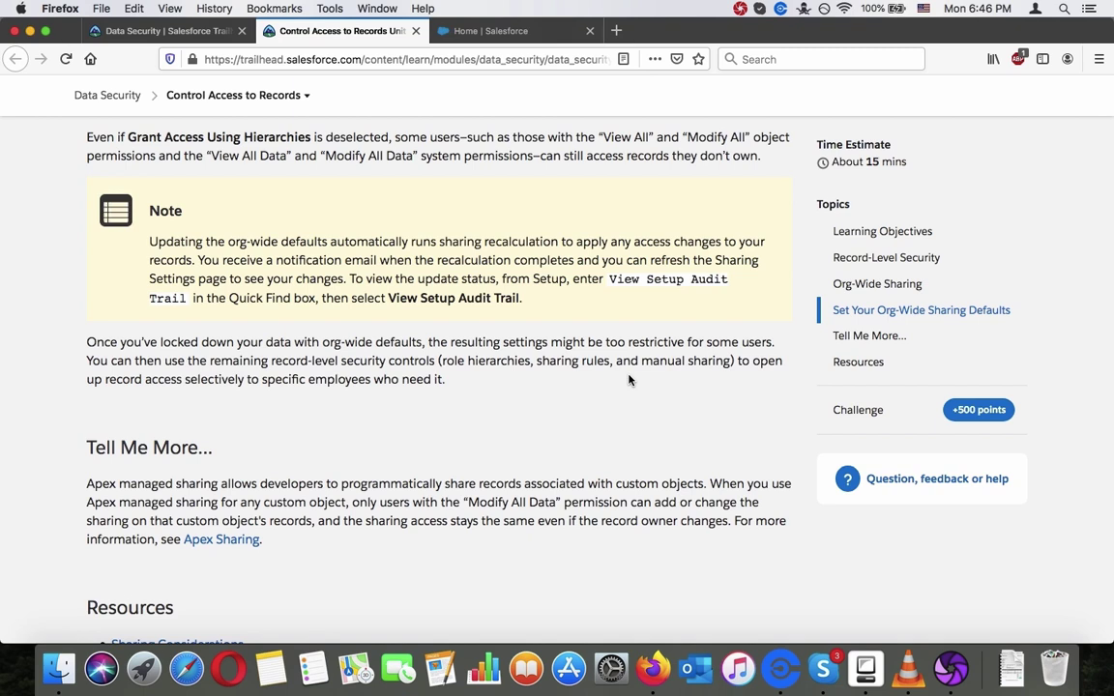
{"action": "scroll", "coordinate": [628, 380], "scroll_direction": "down", "scroll_amount": 5}
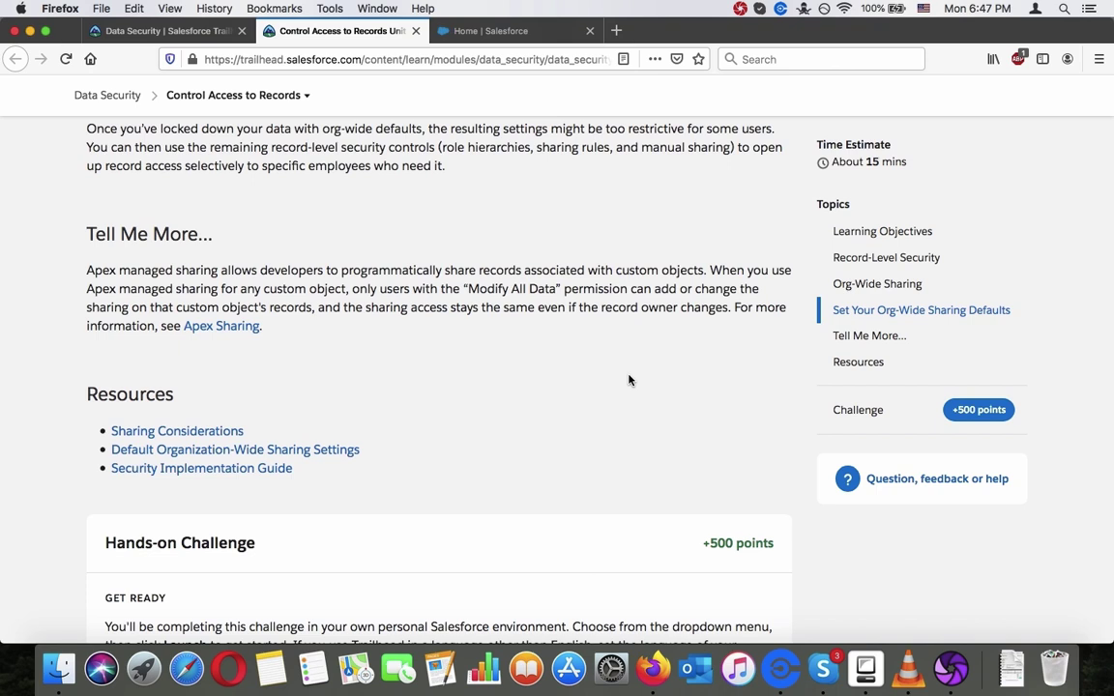
{"action": "scroll", "coordinate": [628, 380], "scroll_direction": "down", "scroll_amount": 2}
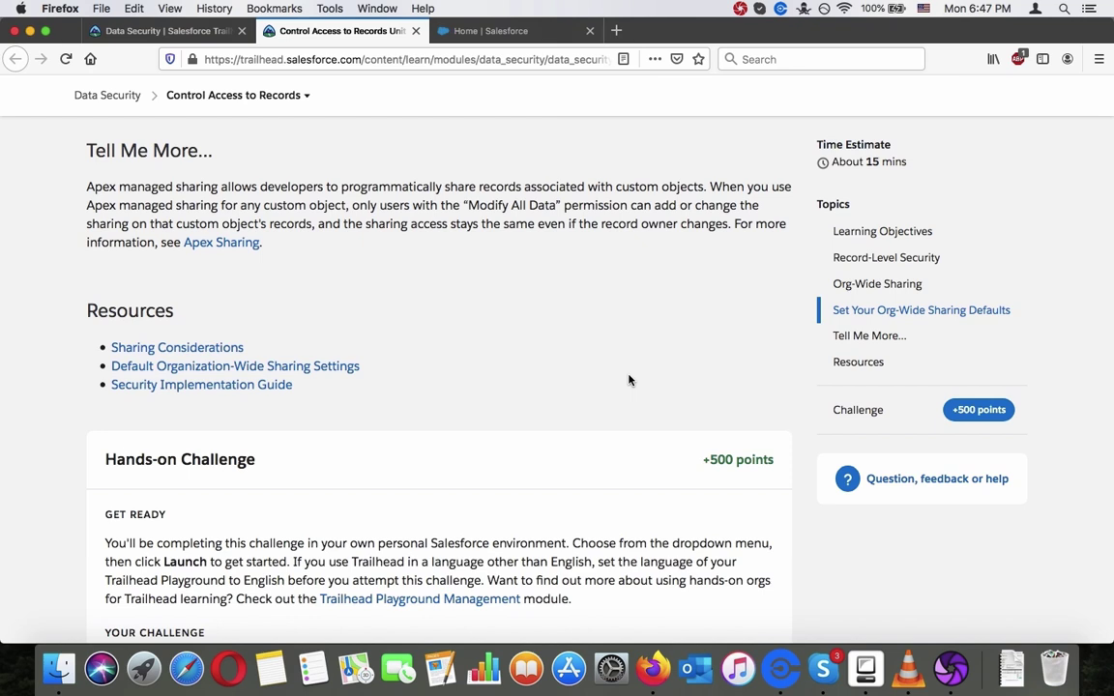
{"action": "scroll", "coordinate": [629, 380], "scroll_direction": "down", "scroll_amount": 1}
- Read the hands-on challenge on configuring organization-wide defaults, including the required settings for the Project custom object
{"action": "scroll", "coordinate": [628, 380], "scroll_direction": "down", "scroll_amount": 5}
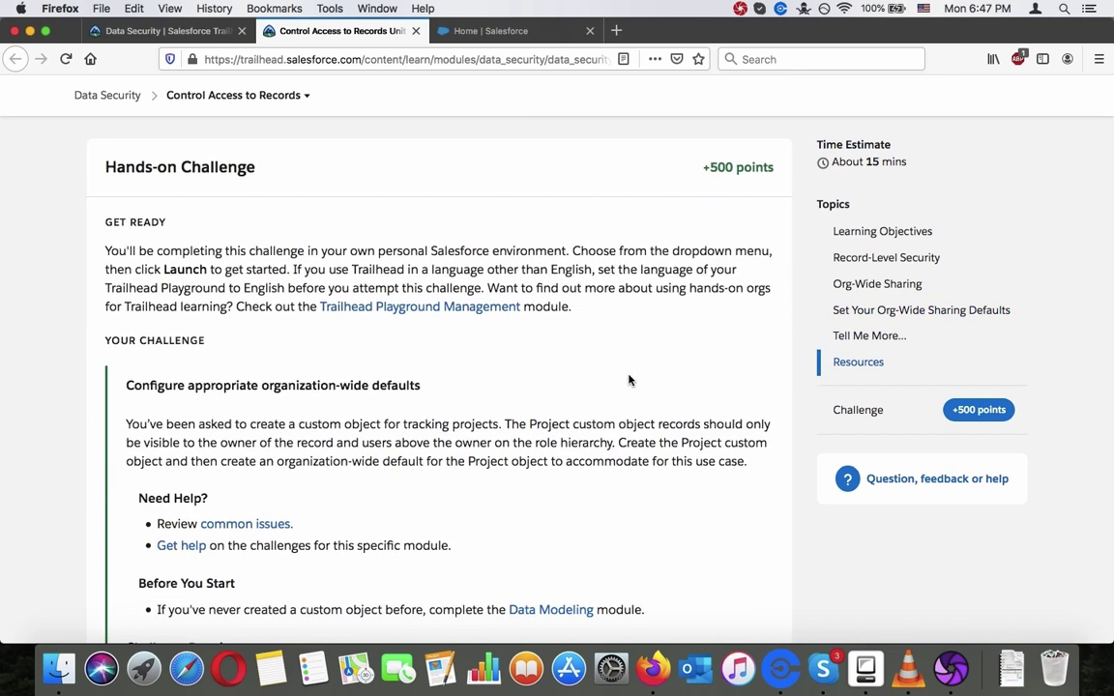
{"action": "scroll", "coordinate": [629, 380], "scroll_direction": "down", "scroll_amount": 3}
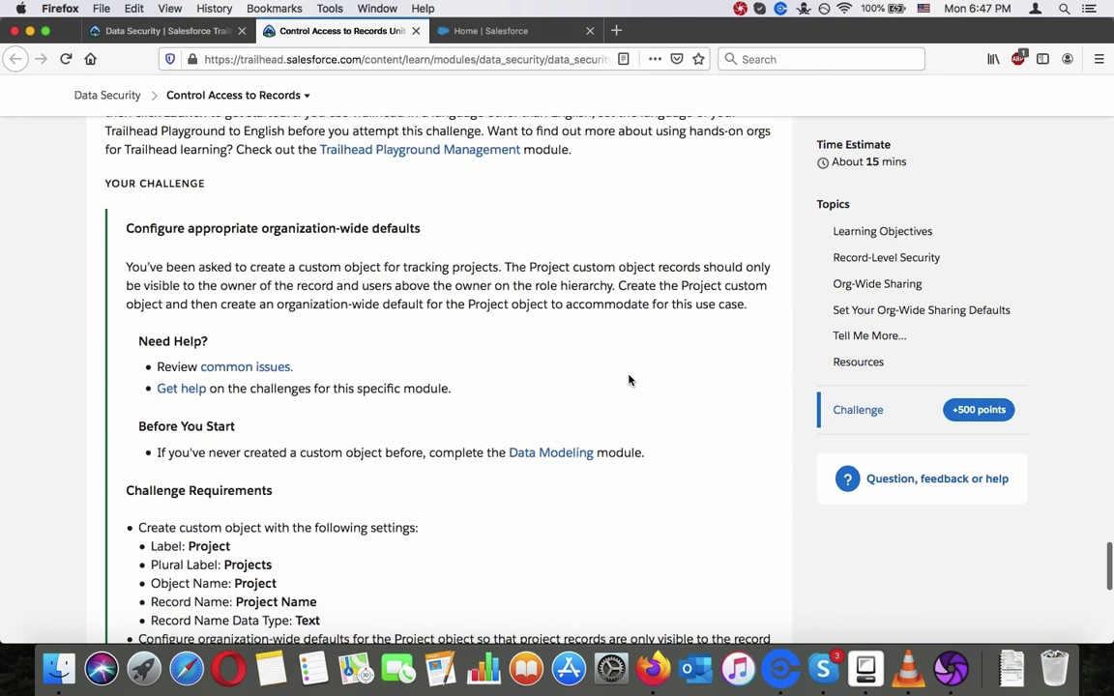
{"action": "scroll", "coordinate": [628, 380], "scroll_direction": "down", "scroll_amount": 2}
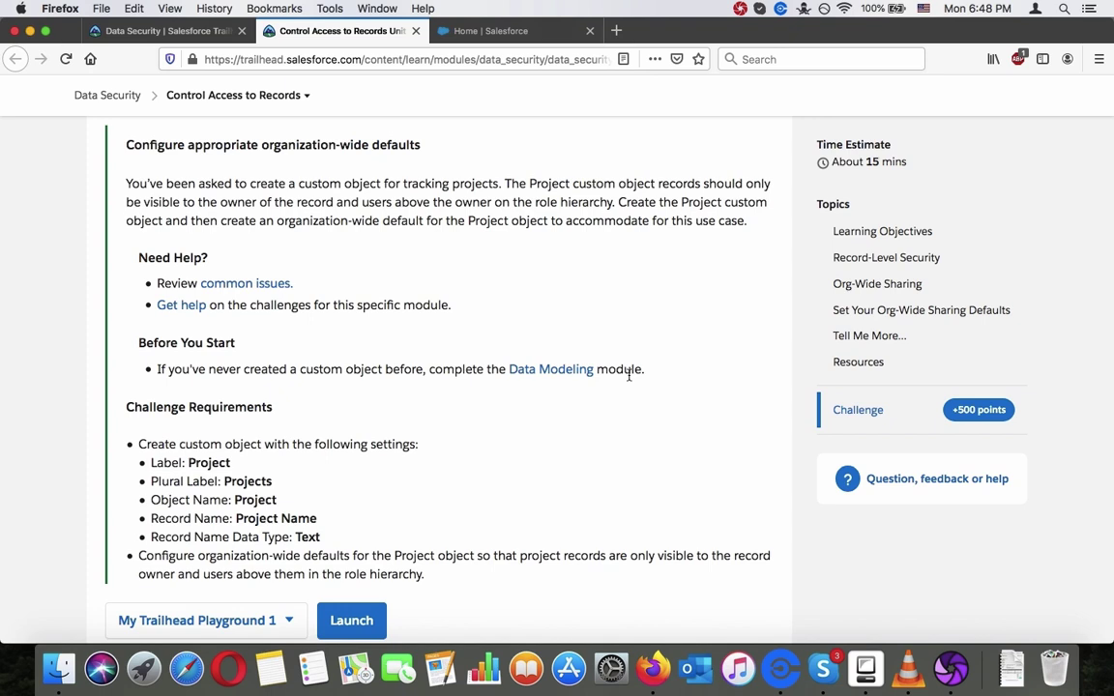
{"action": "scroll", "coordinate": [628, 377], "scroll_direction": "down", "scroll_amount": 1}
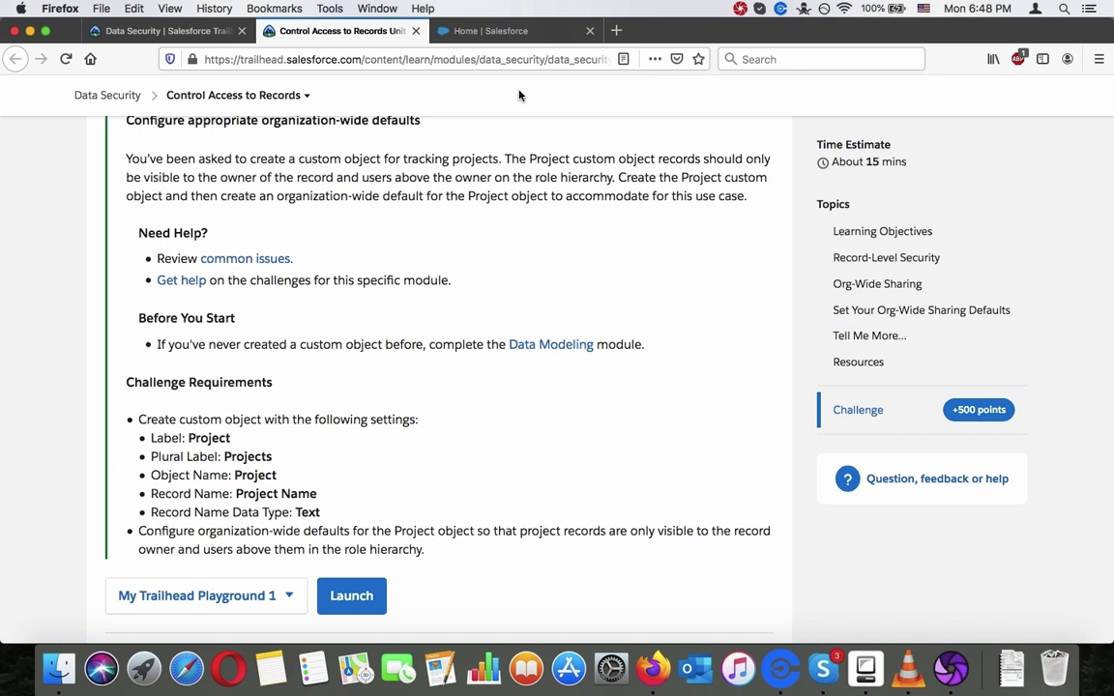
- Switch to the Salesforce playground org and open its Setup in a separate browser tab
{"action": "left_click", "coordinate": [493, 31]}
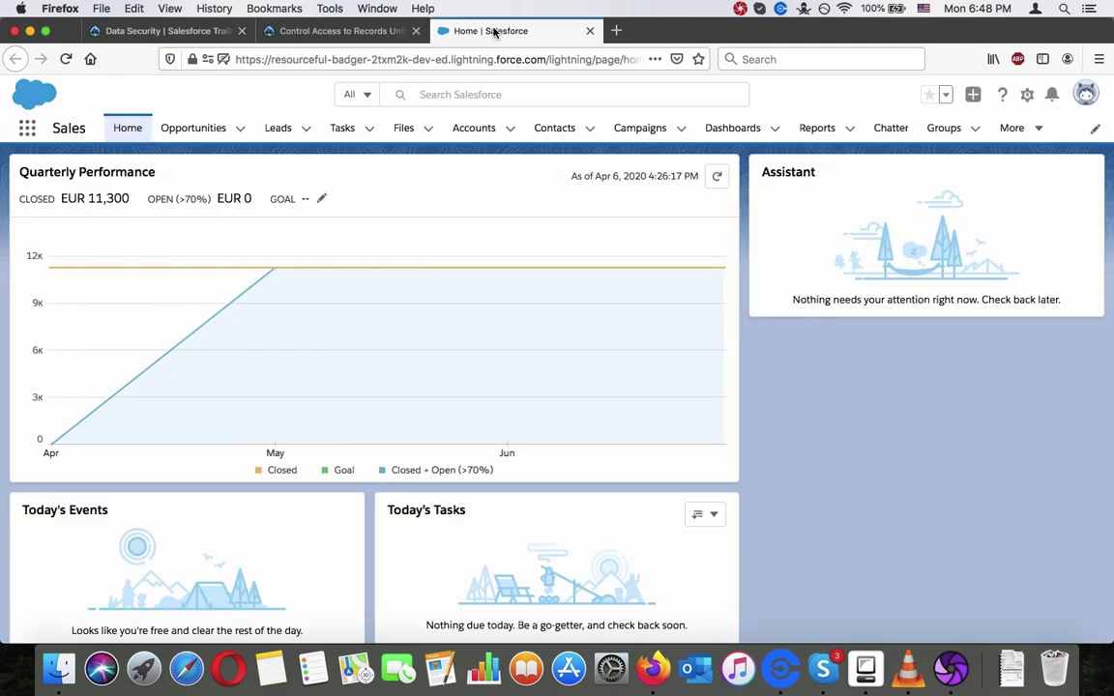
{"action": "left_click", "coordinate": [1028, 96]}
{"action": "left_click", "coordinate": [1002, 139]}
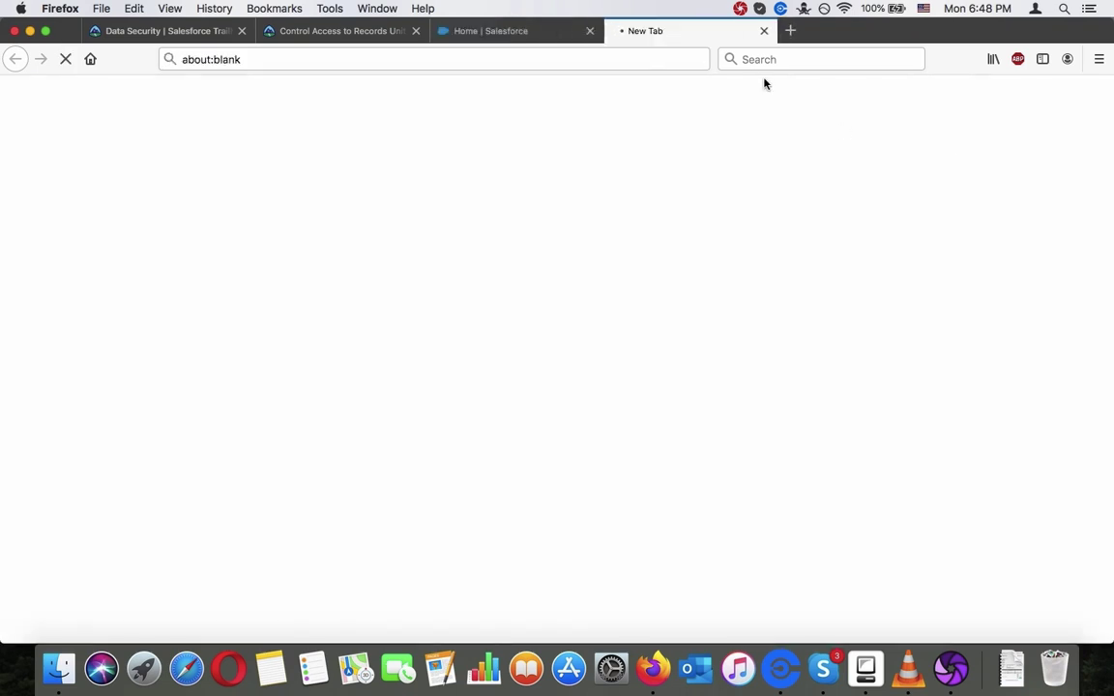
{"action": "left_click", "coordinate": [522, 38]}
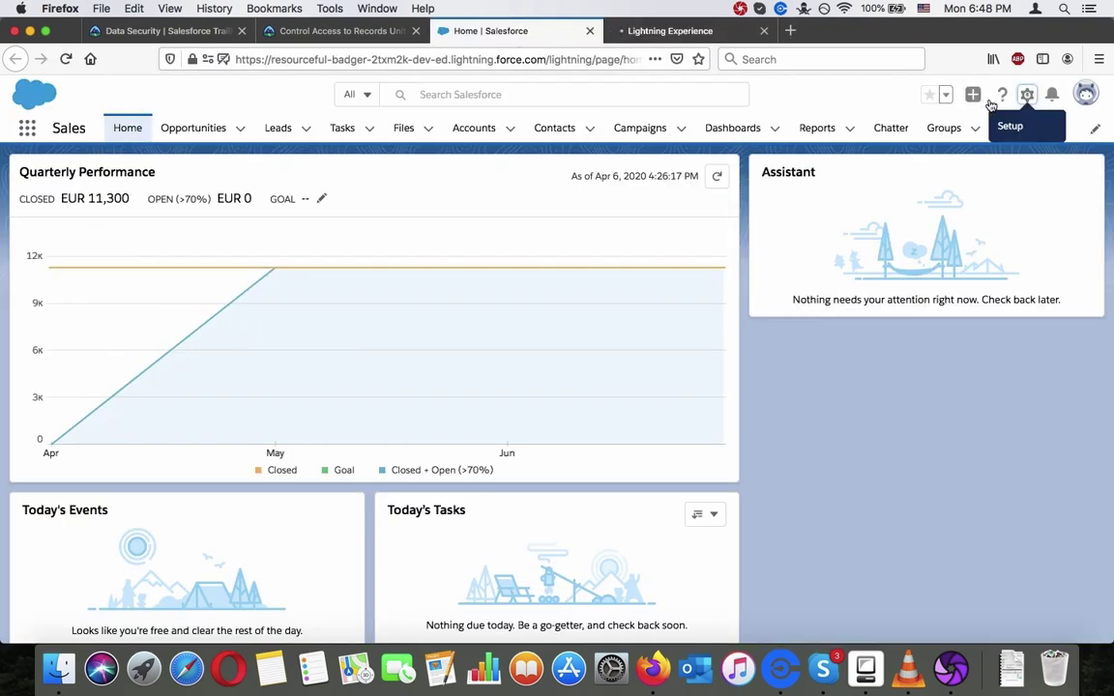
{"action": "left_click", "coordinate": [1028, 94]}
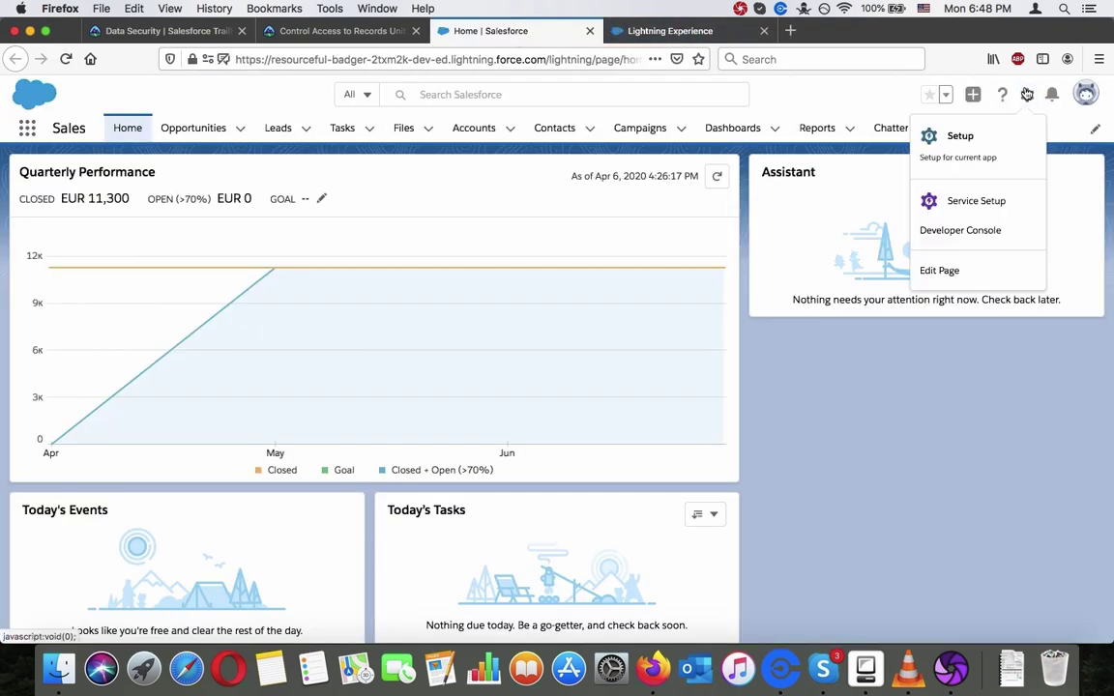
{"action": "left_click", "coordinate": [693, 32]}
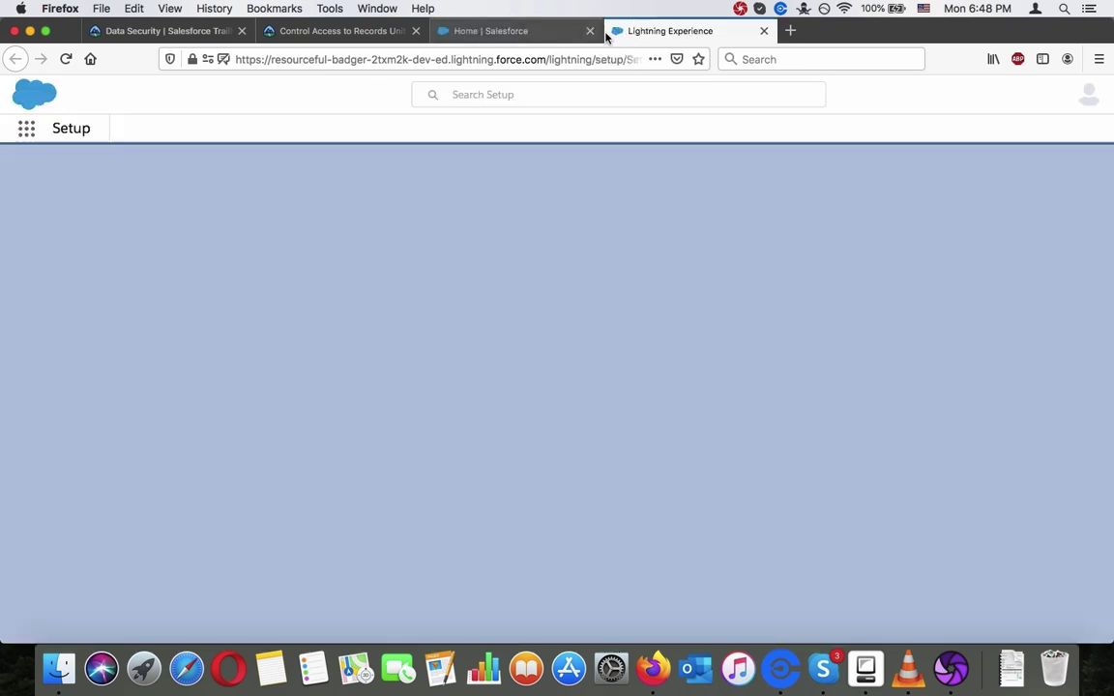
{"action": "left_click", "coordinate": [355, 32]}
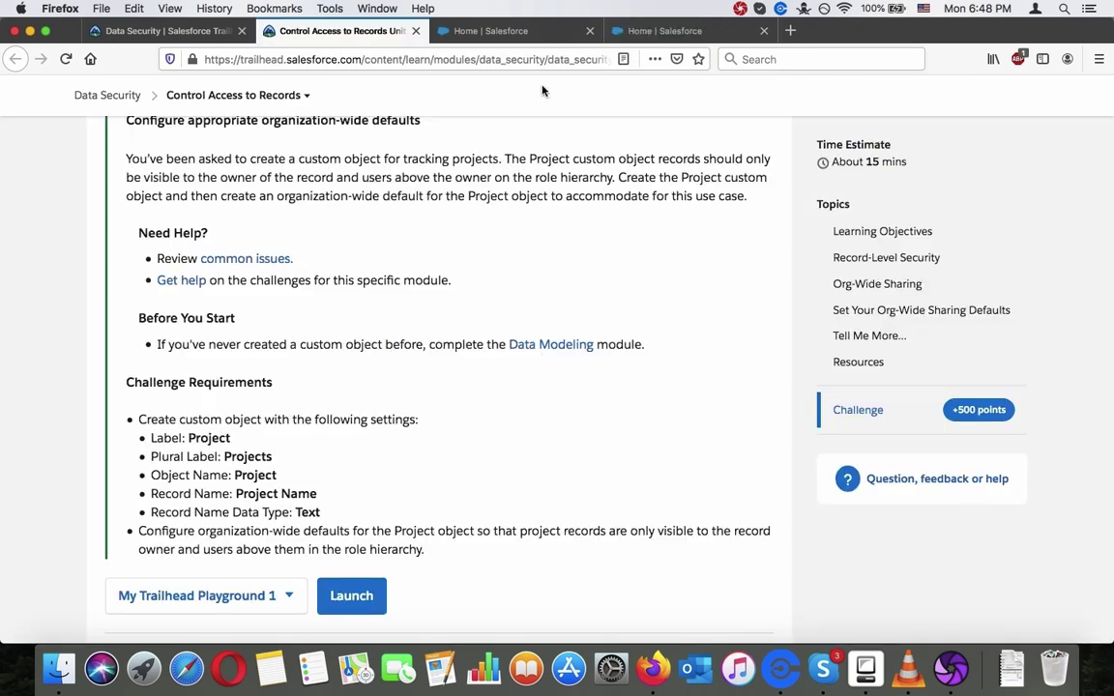
{"action": "left_click", "coordinate": [640, 30]}
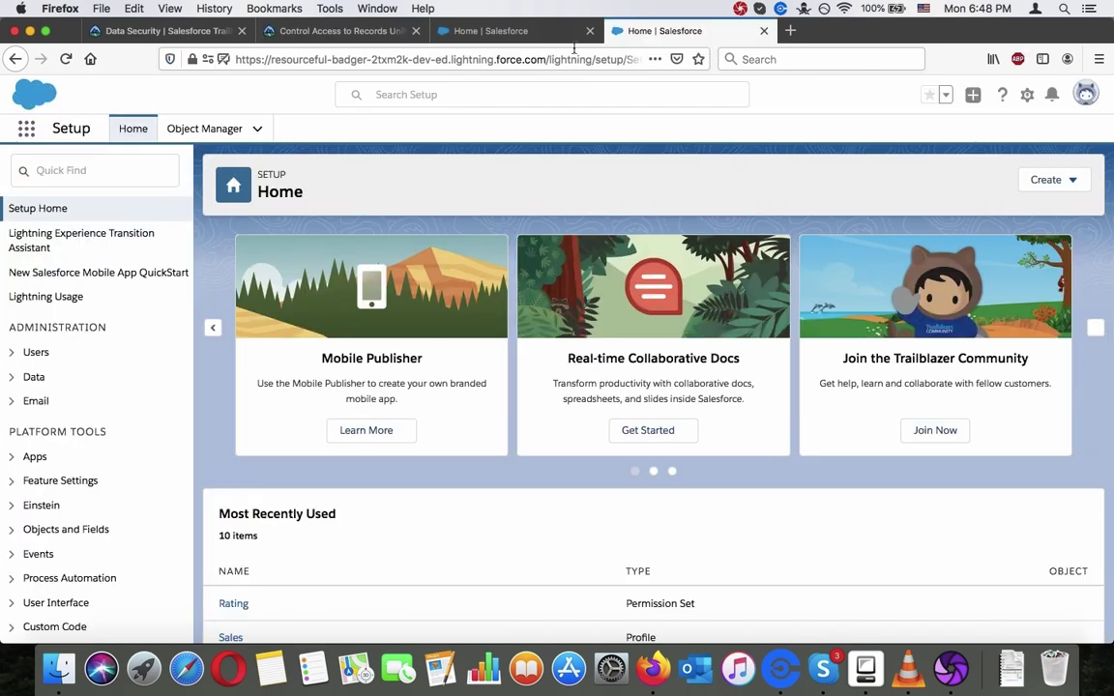
- Start creating a new custom object from the Object Manager, dismissing the record pages popup
{"action": "left_click", "coordinate": [227, 135]}
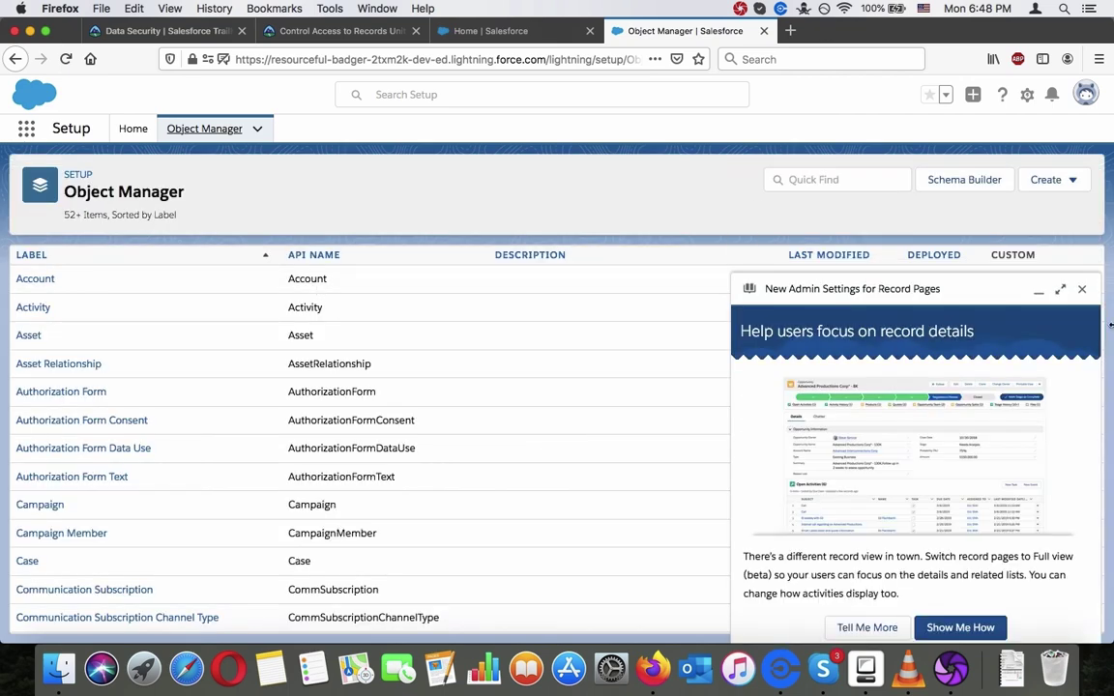
{"action": "left_click", "coordinate": [1081, 288]}
{"action": "left_click", "coordinate": [1054, 181]}
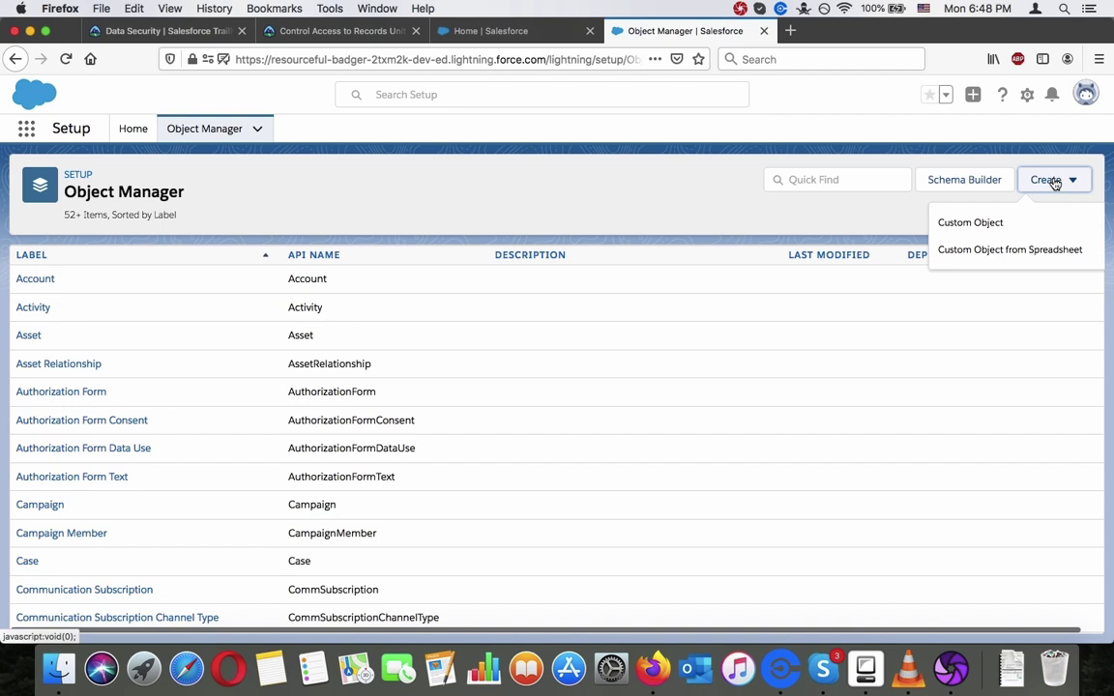
{"action": "left_click", "coordinate": [989, 232]}
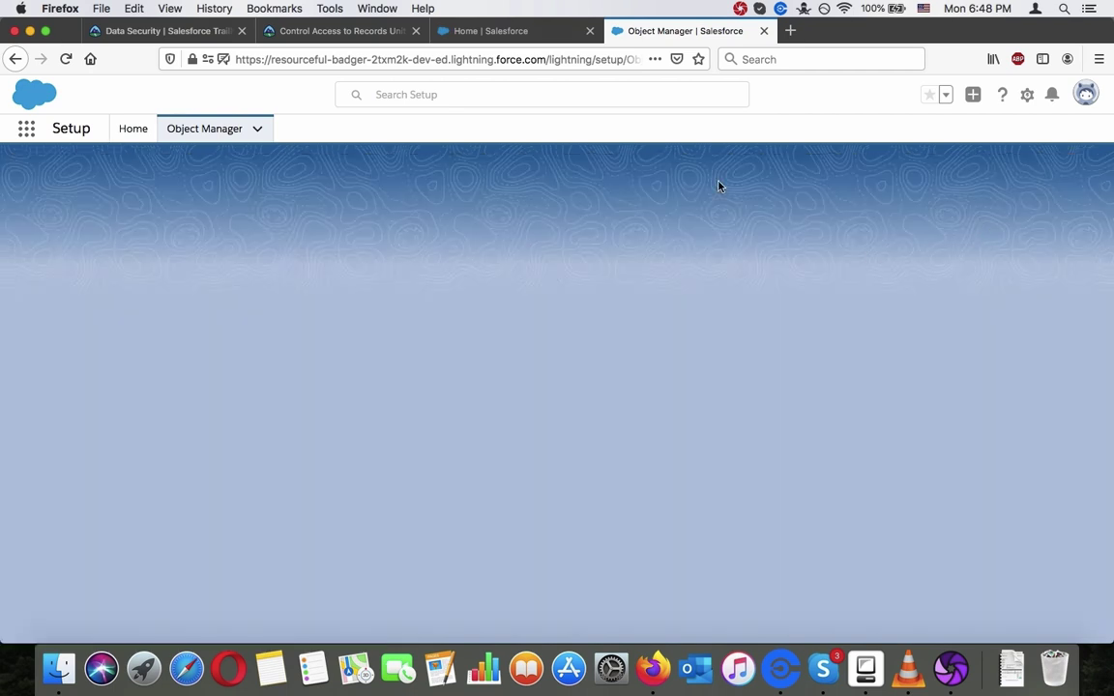
- Enter Project as the new custom object's label and Projects as its plural label, following the challenge requirements
{"action": "key", "text": "super+2"}
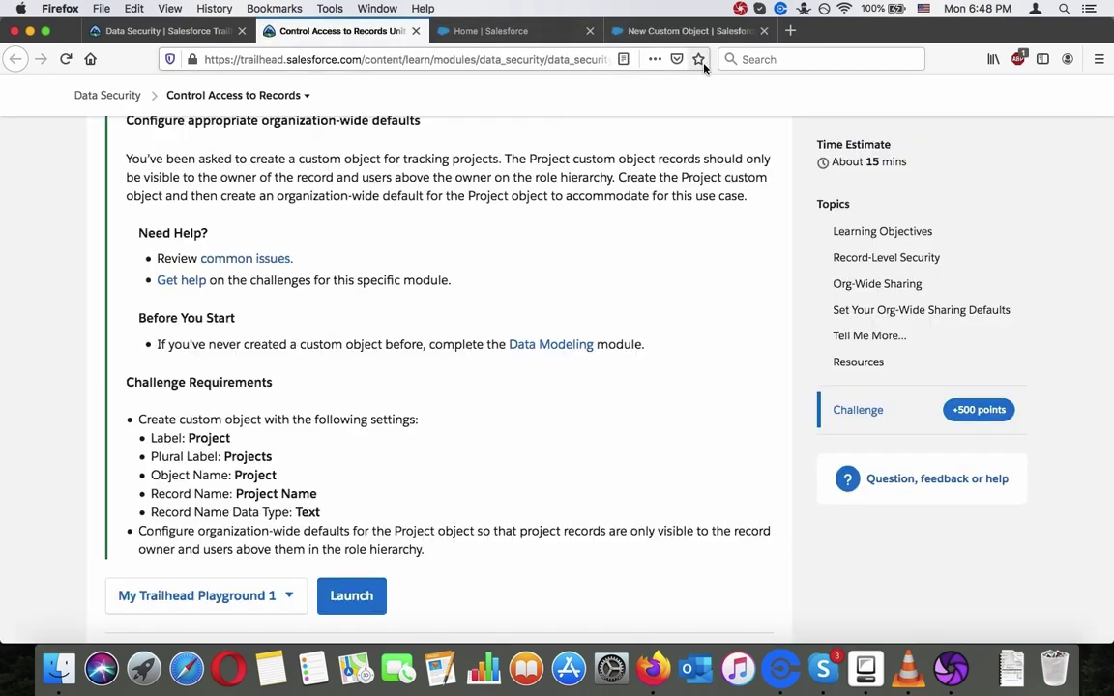
{"action": "left_click", "coordinate": [684, 31]}
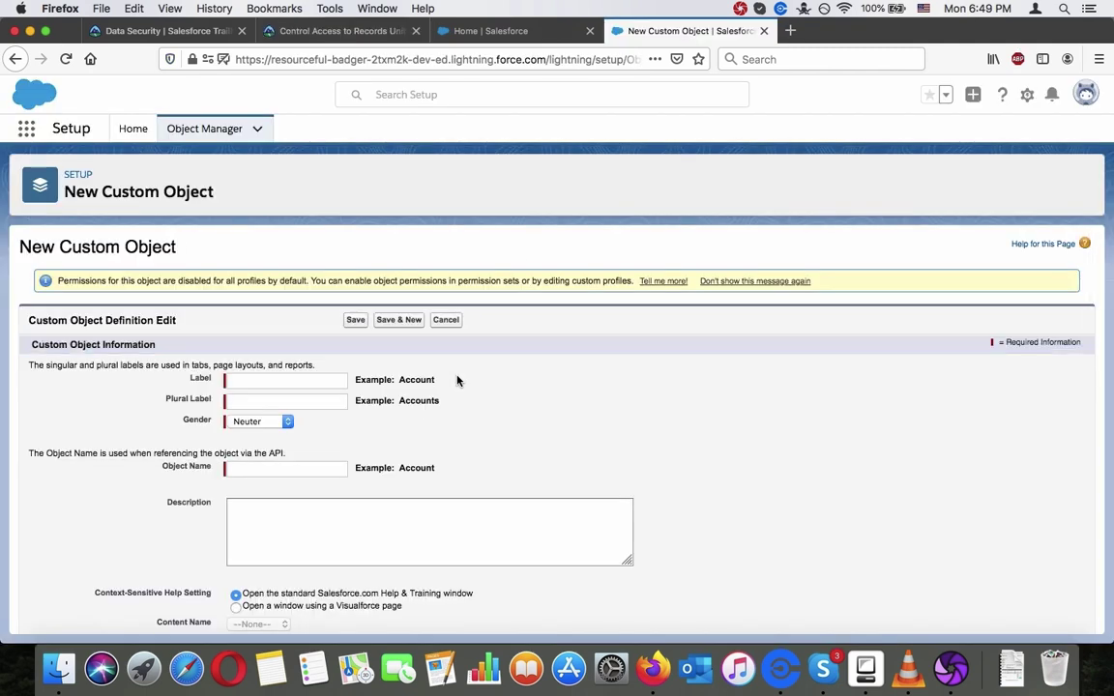
{"action": "left_click", "coordinate": [319, 382]}
{"action": "type", "text": "Project"}
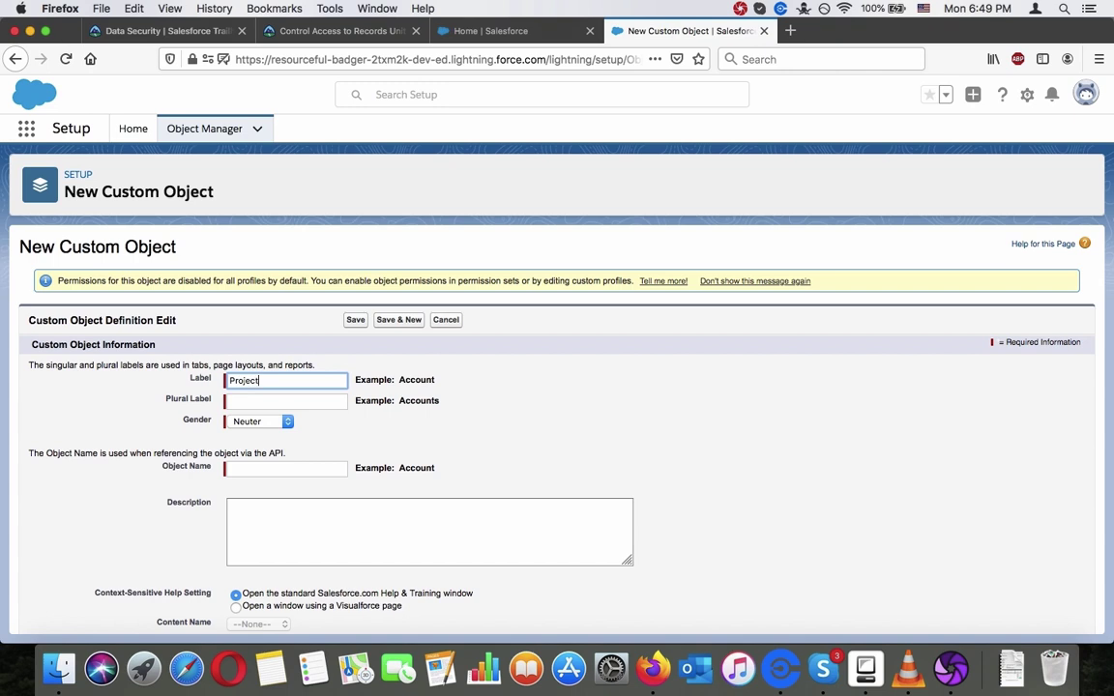
{"action": "left_click", "coordinate": [295, 402]}
{"action": "type", "text": "P"}
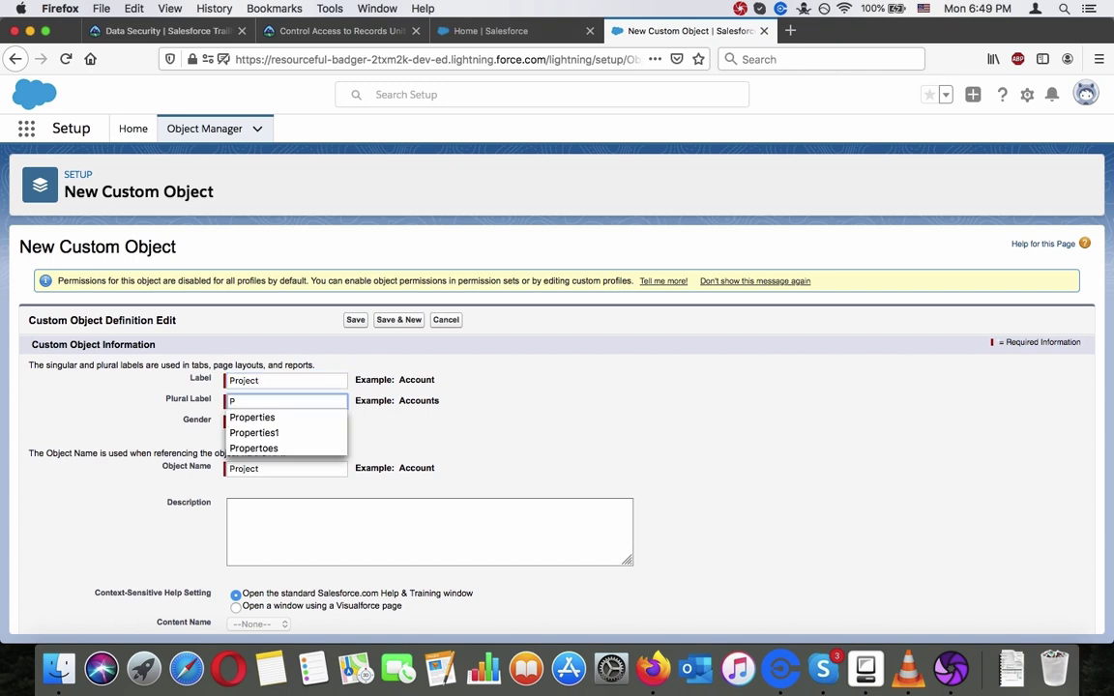
{"action": "type", "text": "rojects"}
{"action": "left_click", "coordinate": [495, 405]}
- Compare the new object's labels, object name, record name, data type and remaining options with the challenge requirements
{"action": "left_click", "coordinate": [380, 31]}
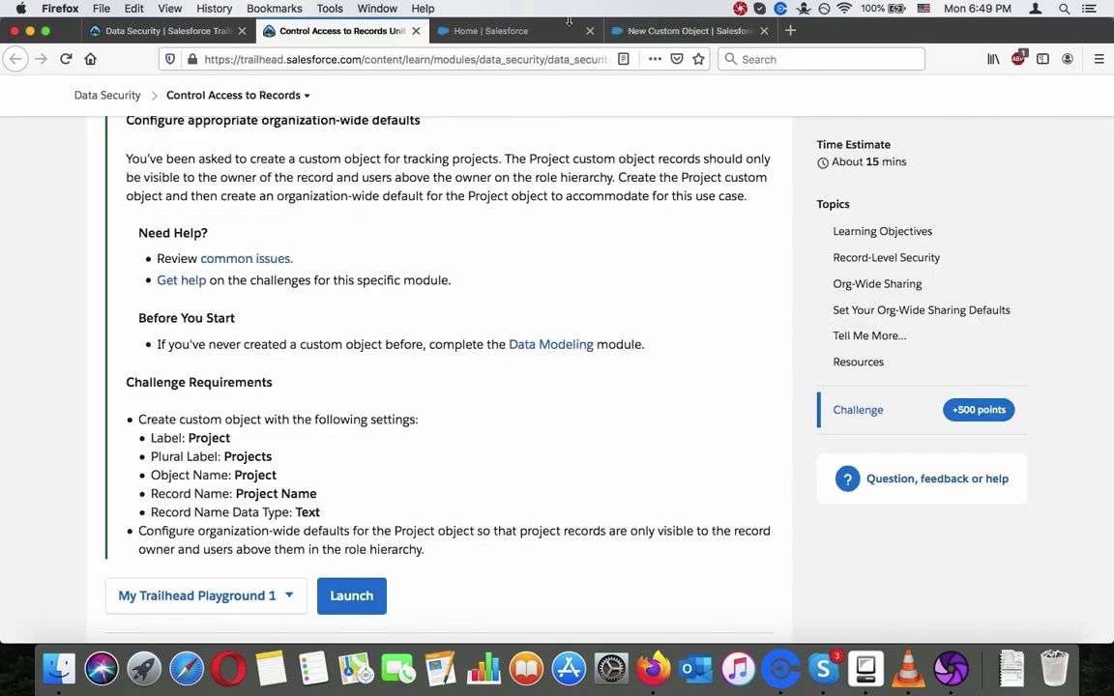
{"action": "left_click", "coordinate": [658, 32]}
{"action": "scroll", "coordinate": [596, 244], "scroll_direction": "down", "scroll_amount": 5}
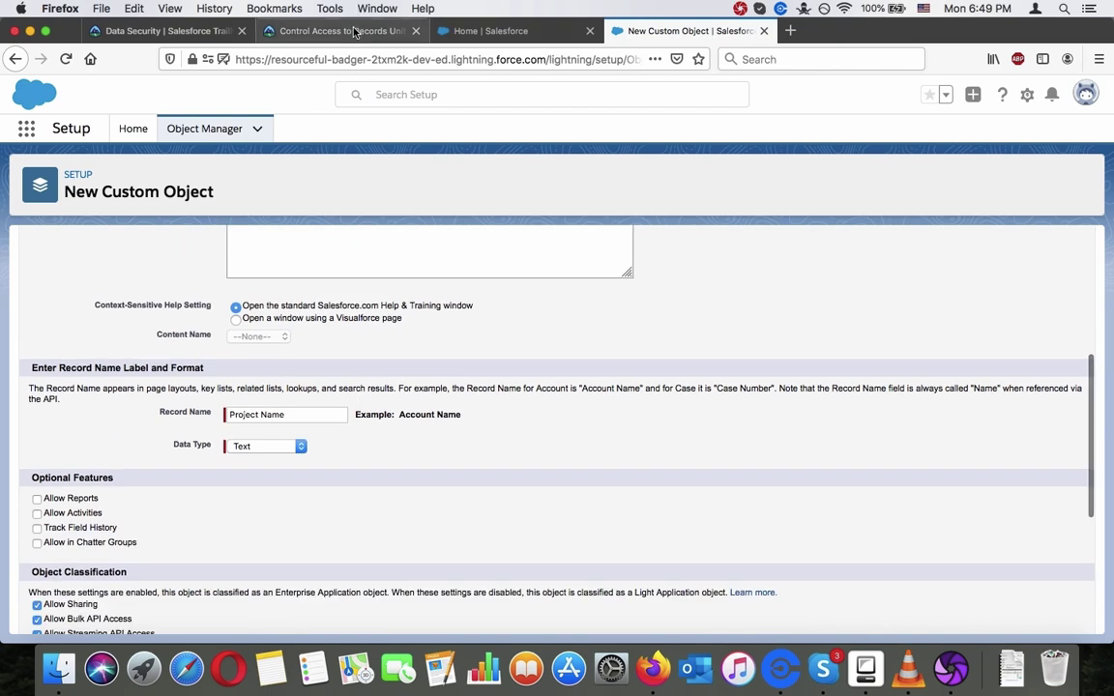
{"action": "left_click", "coordinate": [324, 31]}
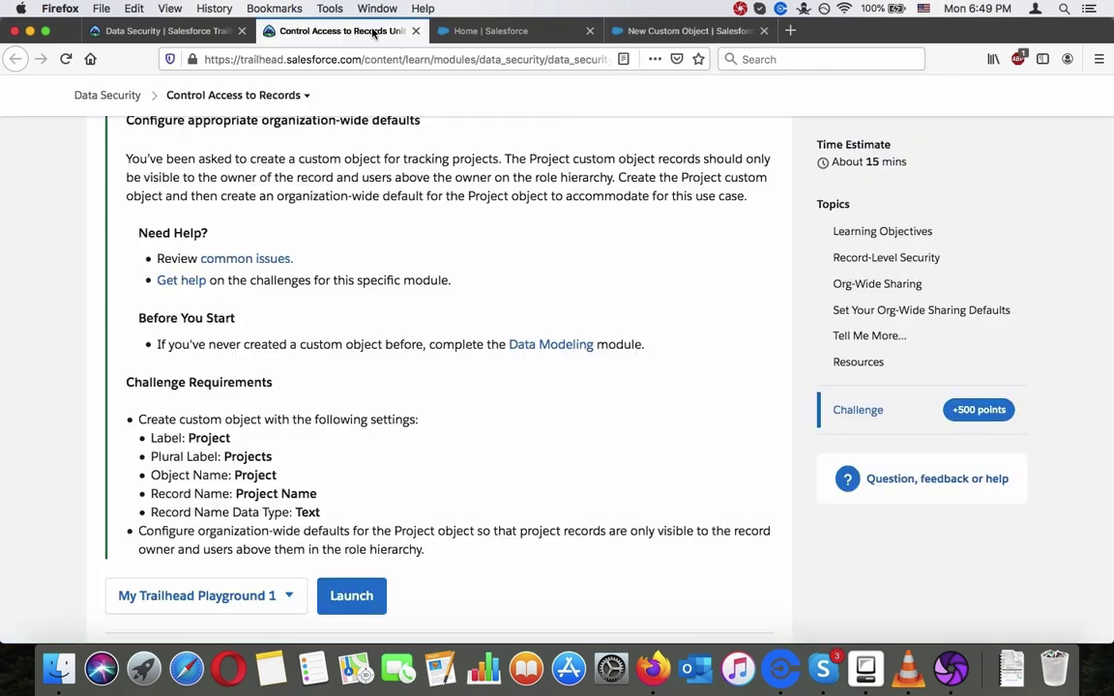
{"action": "left_click", "coordinate": [666, 32]}
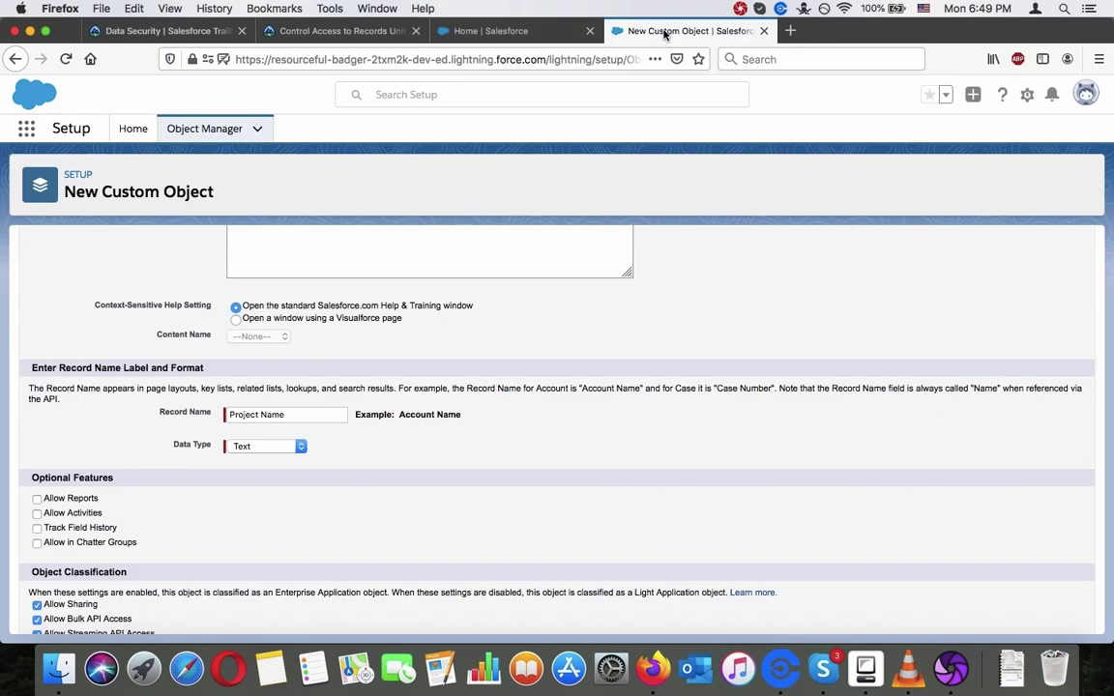
{"action": "scroll", "coordinate": [591, 290], "scroll_direction": "down", "scroll_amount": 5}
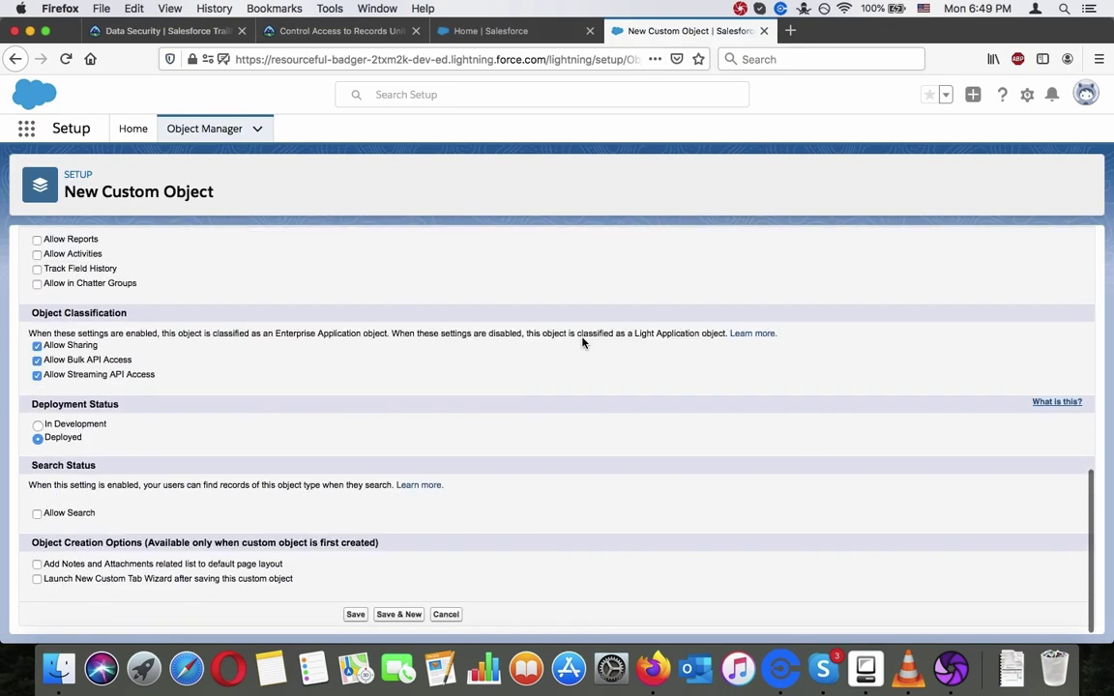
{"action": "left_click", "coordinate": [371, 39]}
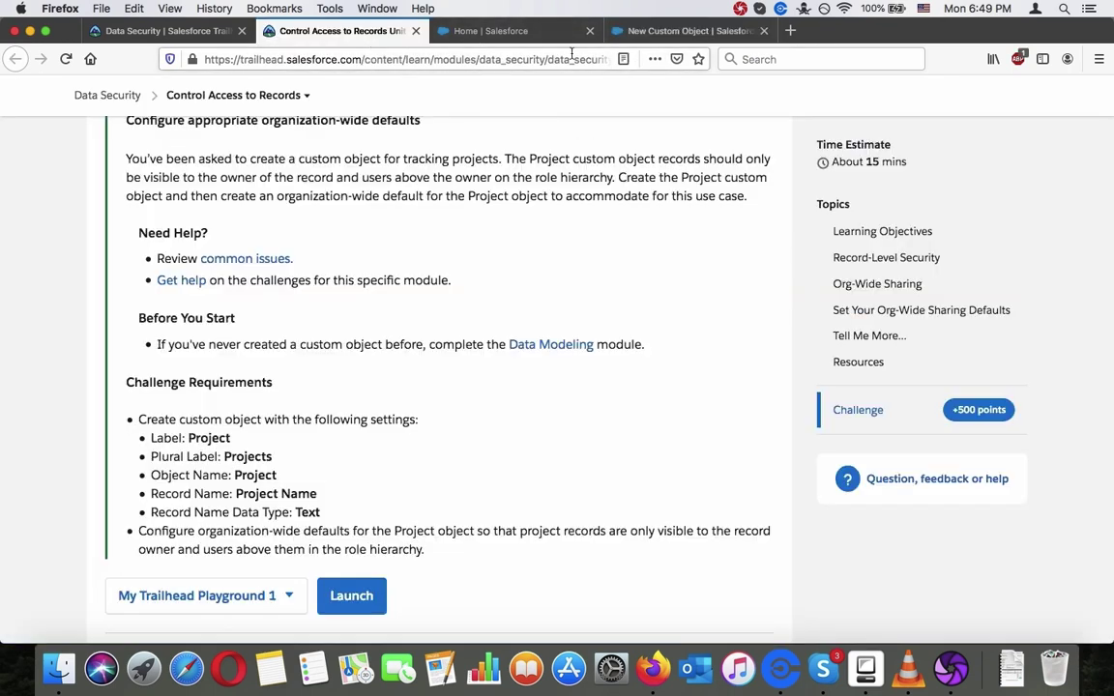
{"action": "left_click", "coordinate": [646, 34]}
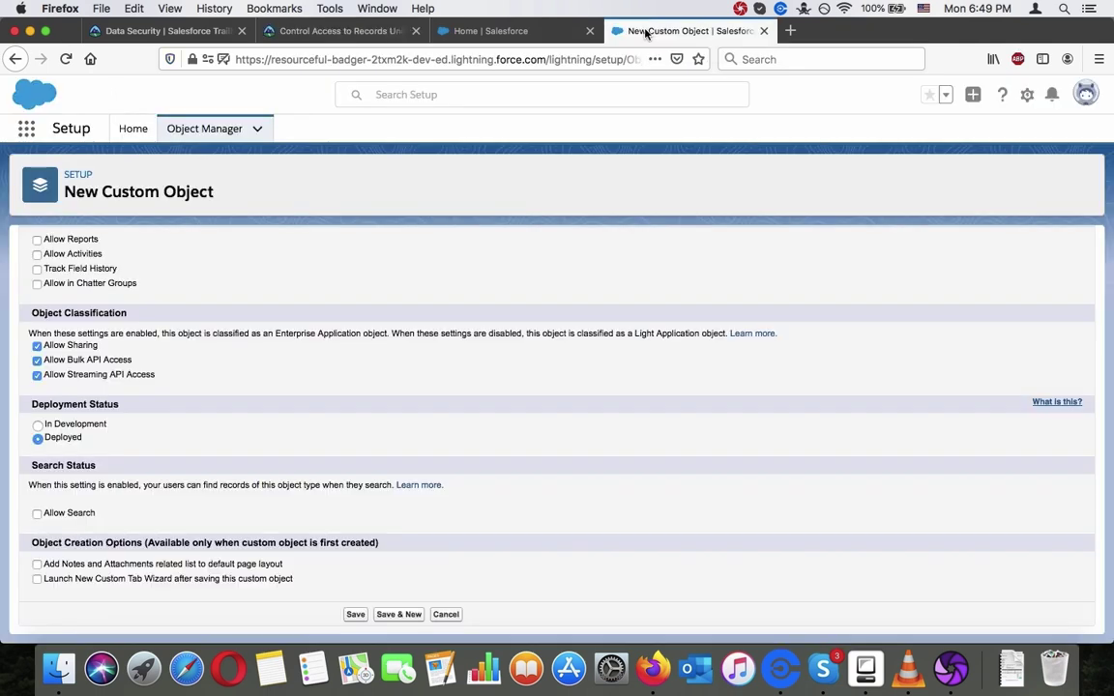
{"action": "scroll", "coordinate": [352, 378], "scroll_direction": "up", "scroll_amount": 10}
{"action": "scroll", "coordinate": [352, 376], "scroll_direction": "up", "scroll_amount": 2}
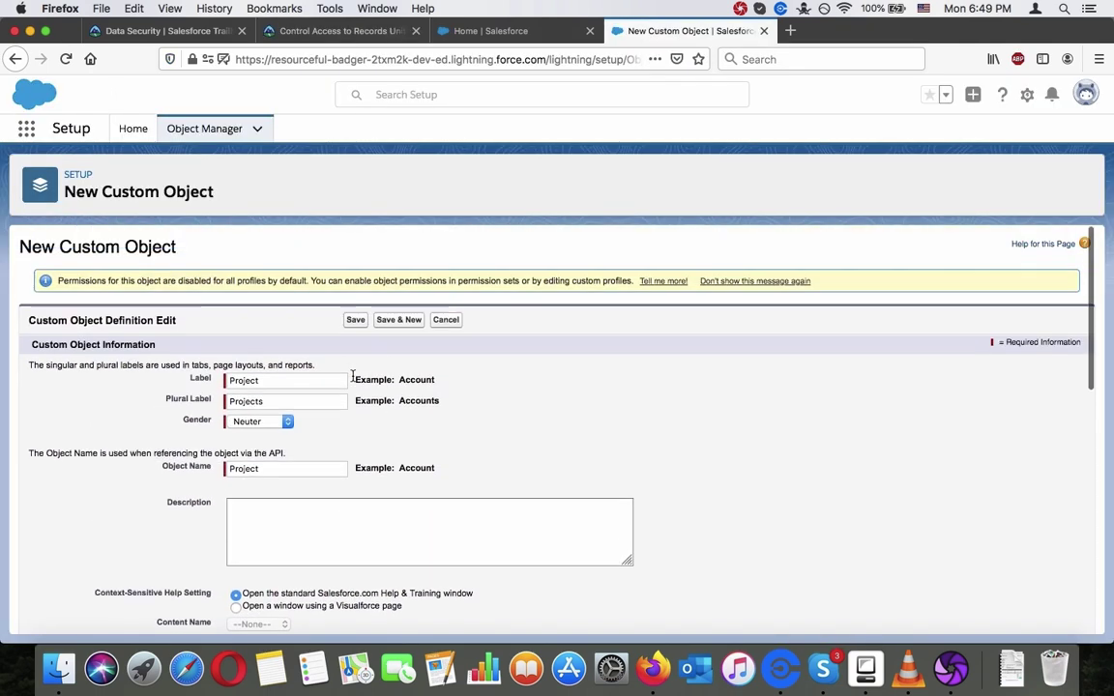
{"action": "scroll", "coordinate": [352, 376], "scroll_direction": "down", "scroll_amount": 15}
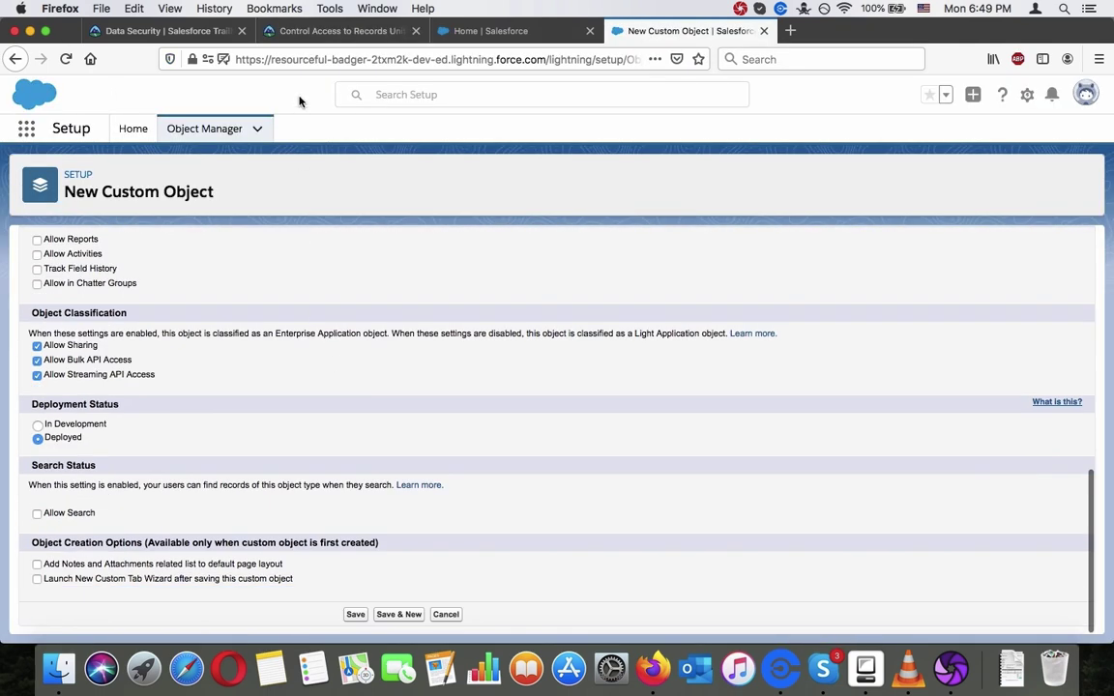
{"action": "left_click", "coordinate": [269, 29]}
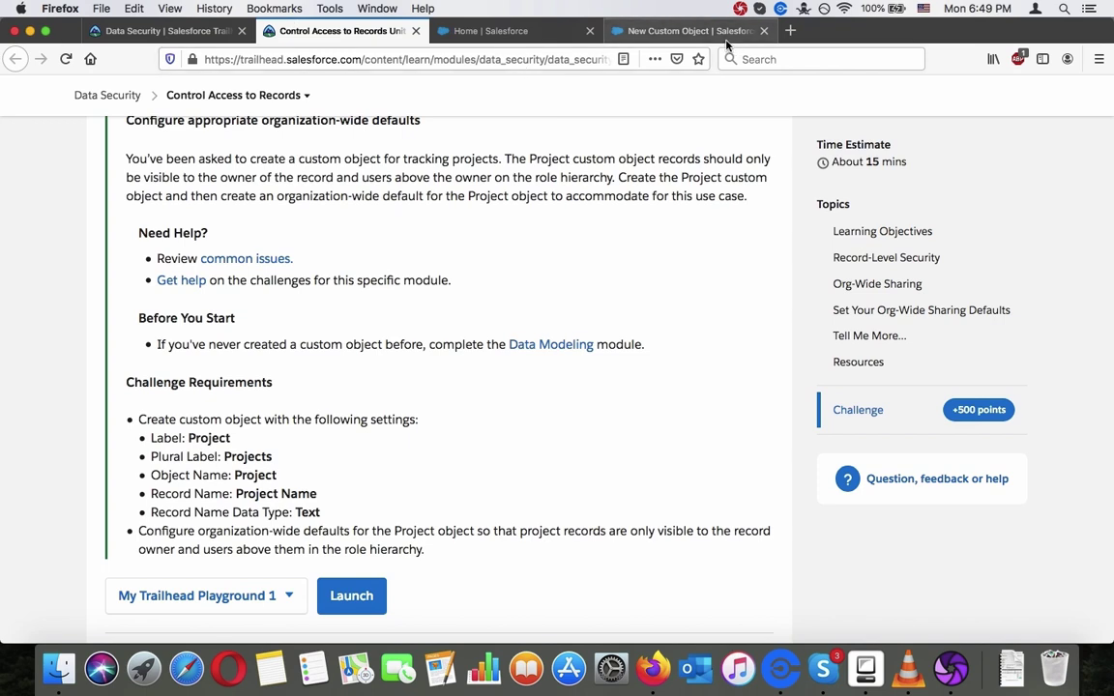
{"action": "left_click", "coordinate": [653, 32]}
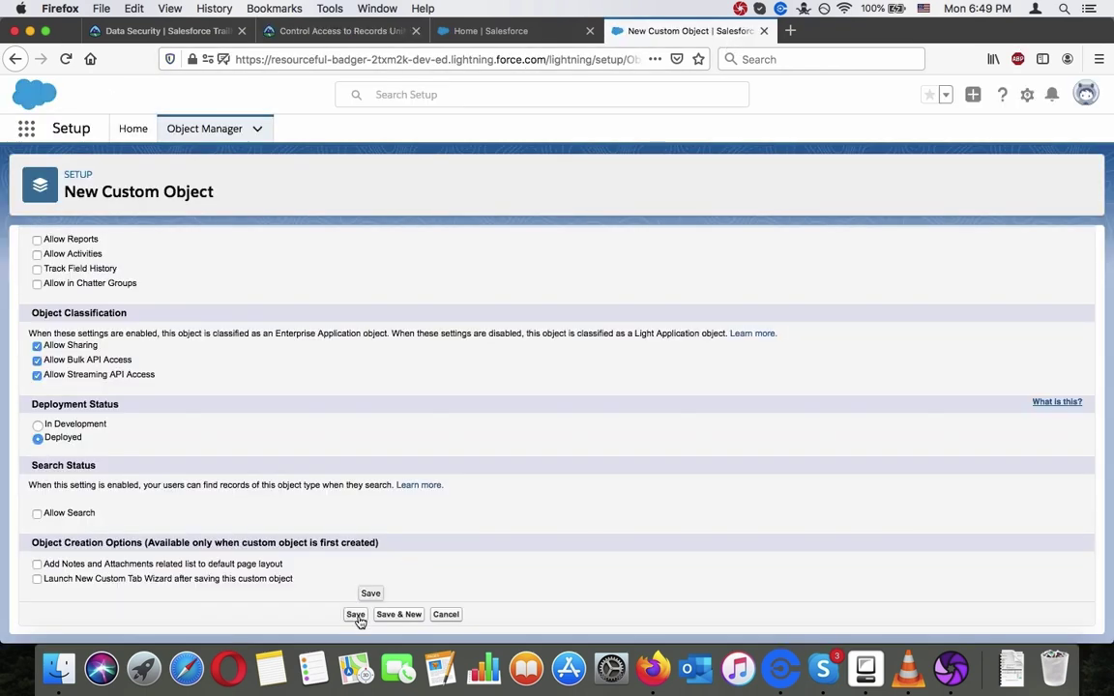
{"action": "left_click", "coordinate": [350, 29]}
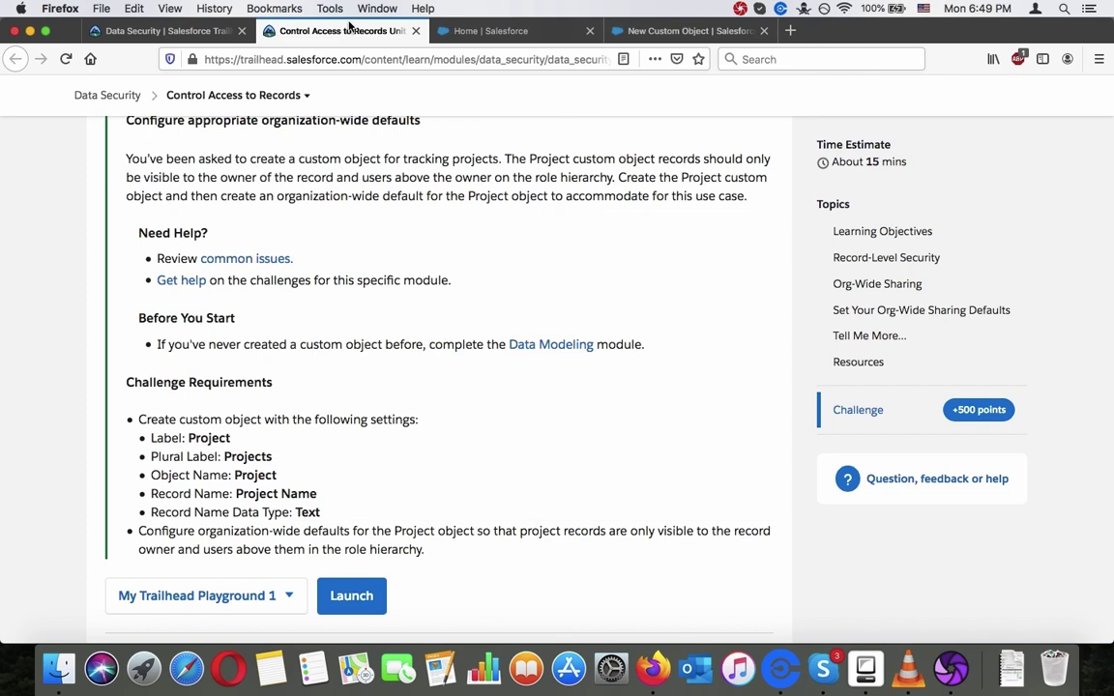
{"action": "left_click", "coordinate": [677, 31]}
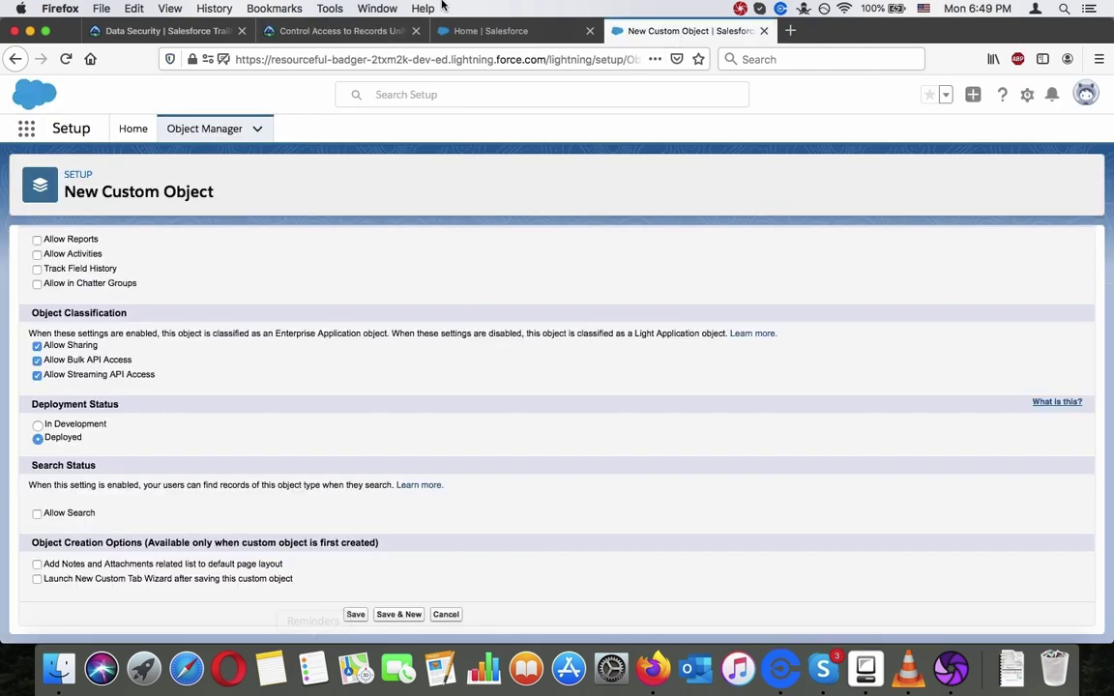
- Reread the challenge's organization-wide defaults requirement and save the Project custom object
{"action": "left_click", "coordinate": [386, 32]}
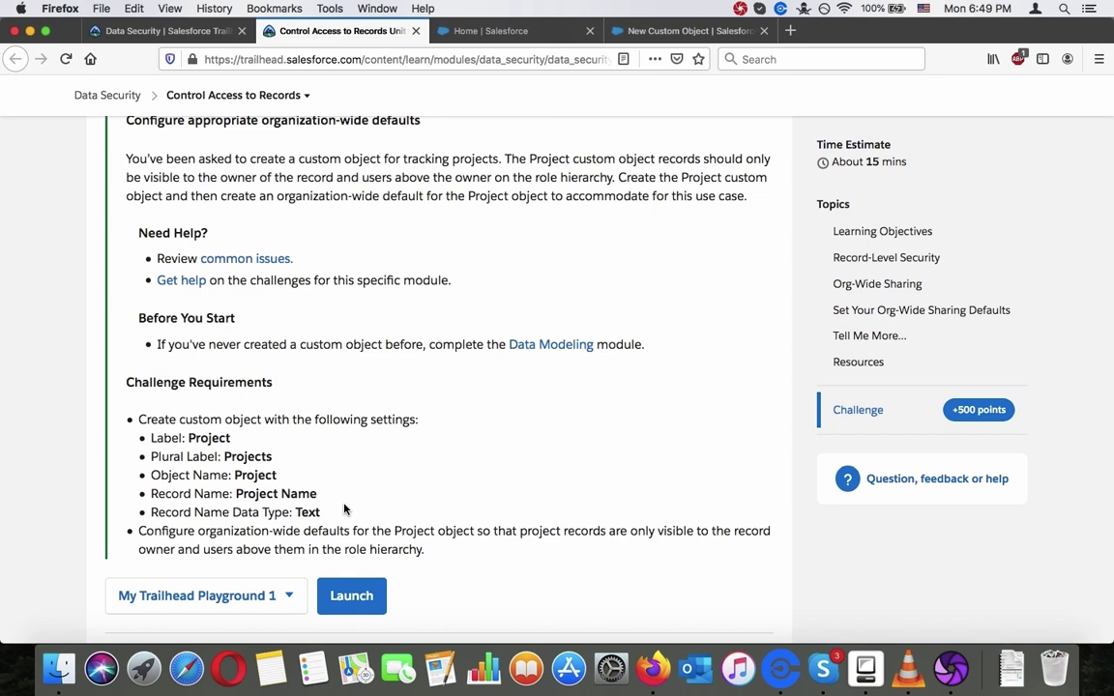
{"action": "triple_click", "coordinate": [336, 532]}
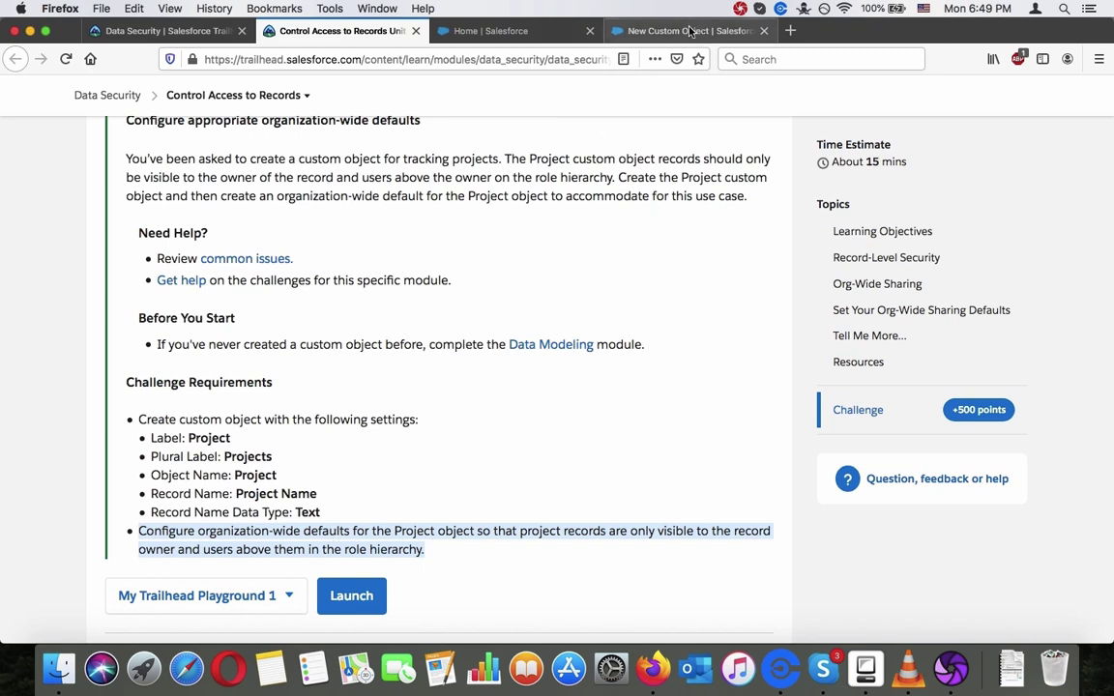
{"action": "left_click", "coordinate": [624, 30]}
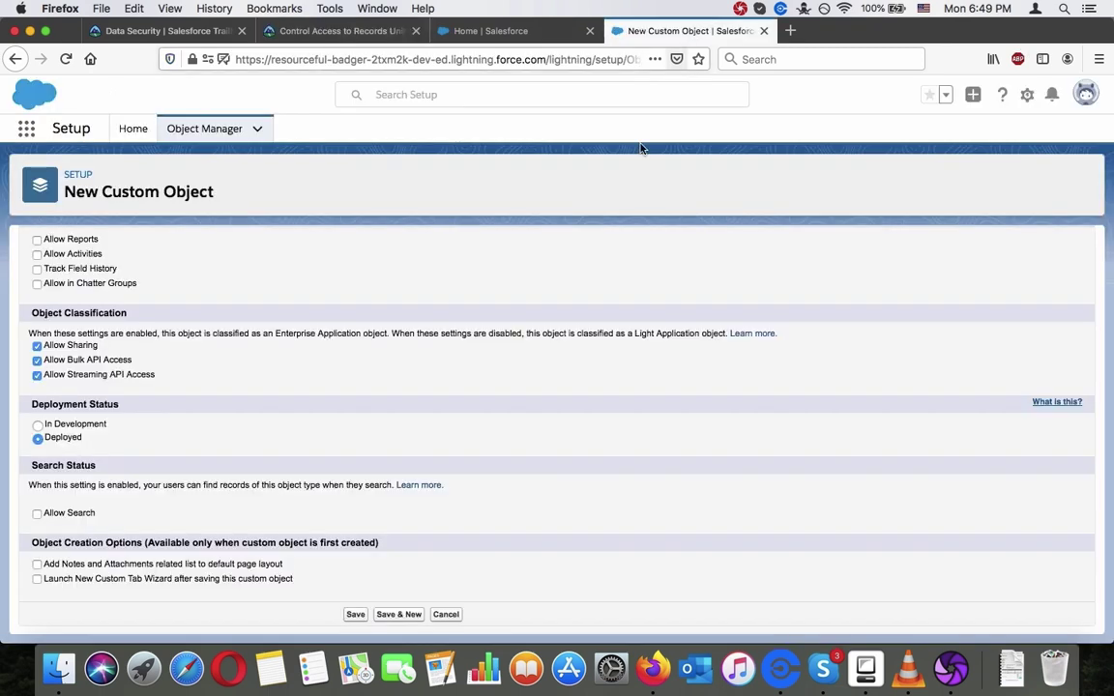
{"action": "left_click", "coordinate": [354, 616]}
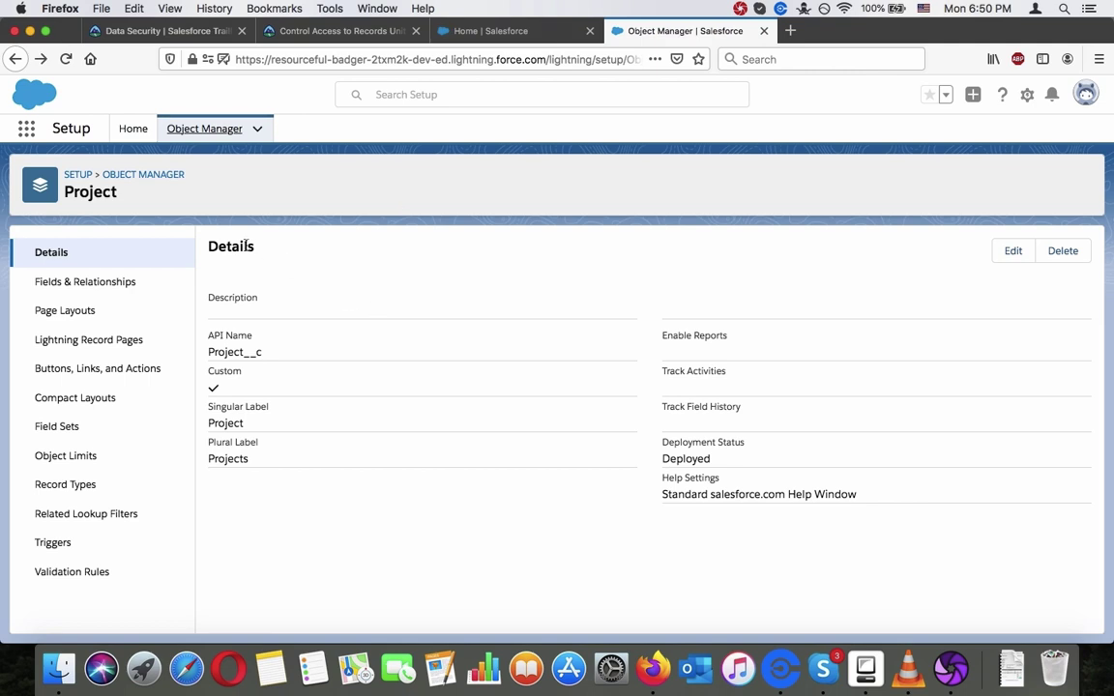
- Return to the Setup home and open Sharing Settings by searching for "sharin"
{"action": "left_click", "coordinate": [82, 177]}
{"action": "left_click", "coordinate": [131, 166]}
{"action": "type", "text": "sharin"}
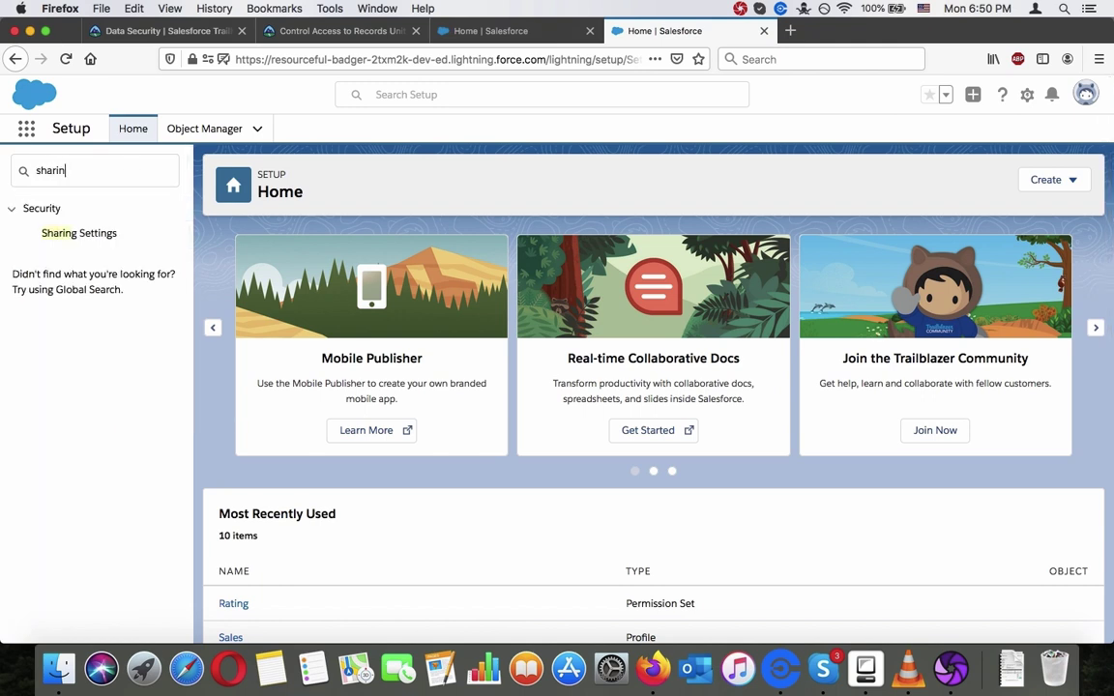
{"action": "left_click", "coordinate": [106, 240]}
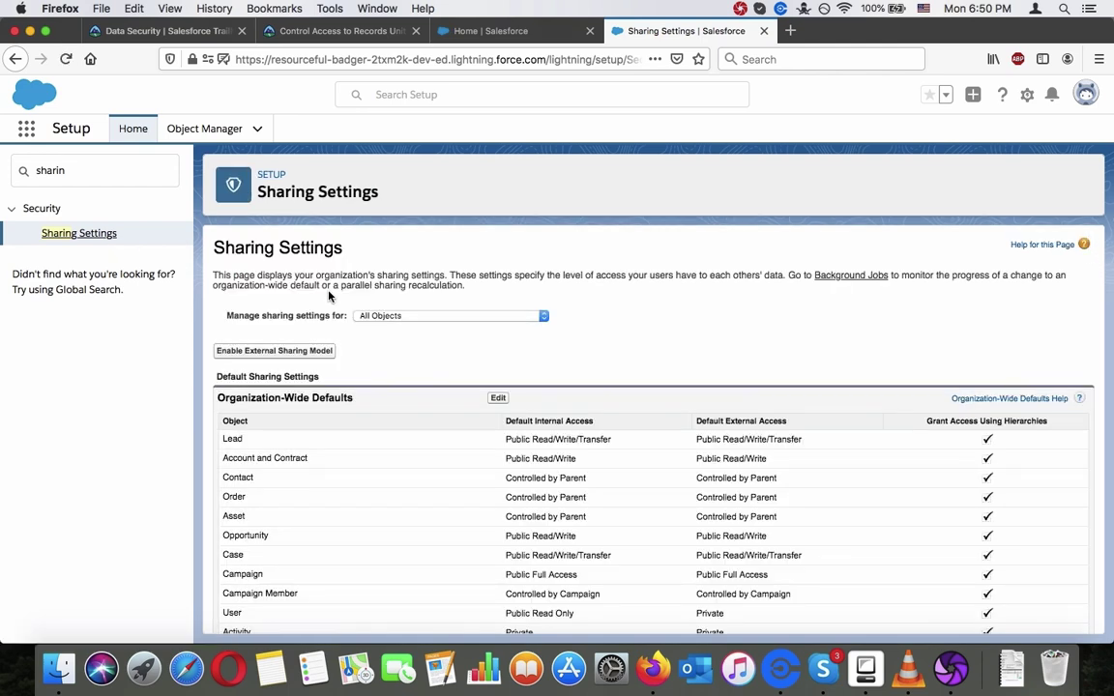
{"action": "left_click", "coordinate": [406, 315]}
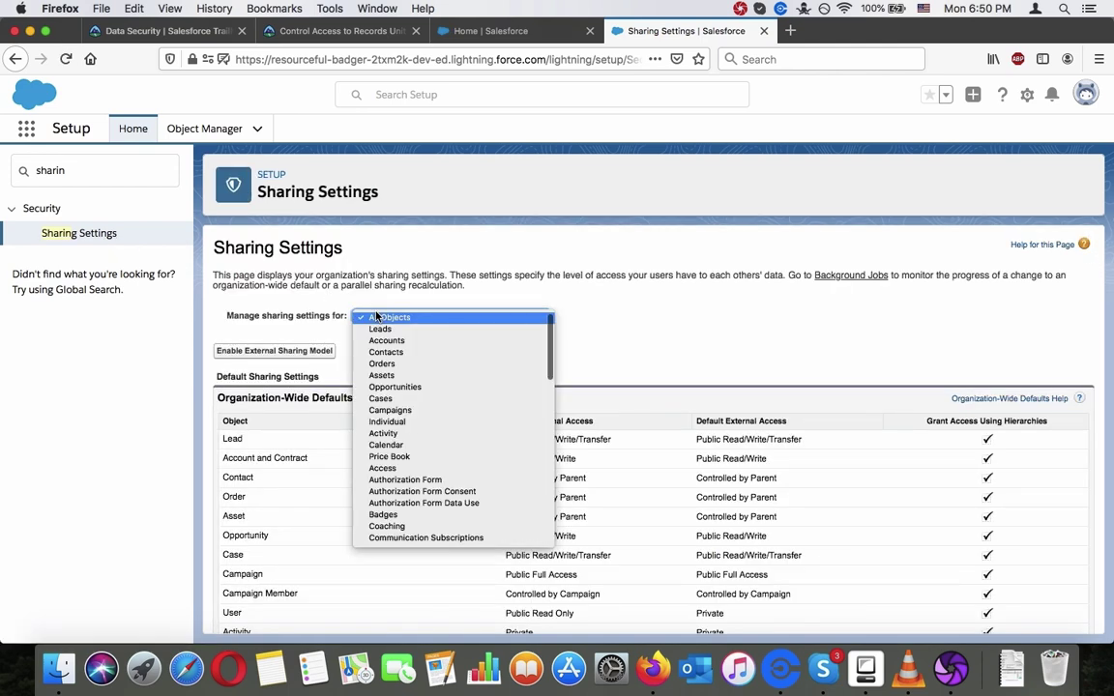
{"action": "scroll", "coordinate": [407, 427], "scroll_direction": "down", "scroll_amount": 10}
{"action": "scroll", "coordinate": [407, 426], "scroll_direction": "up", "scroll_amount": 3}
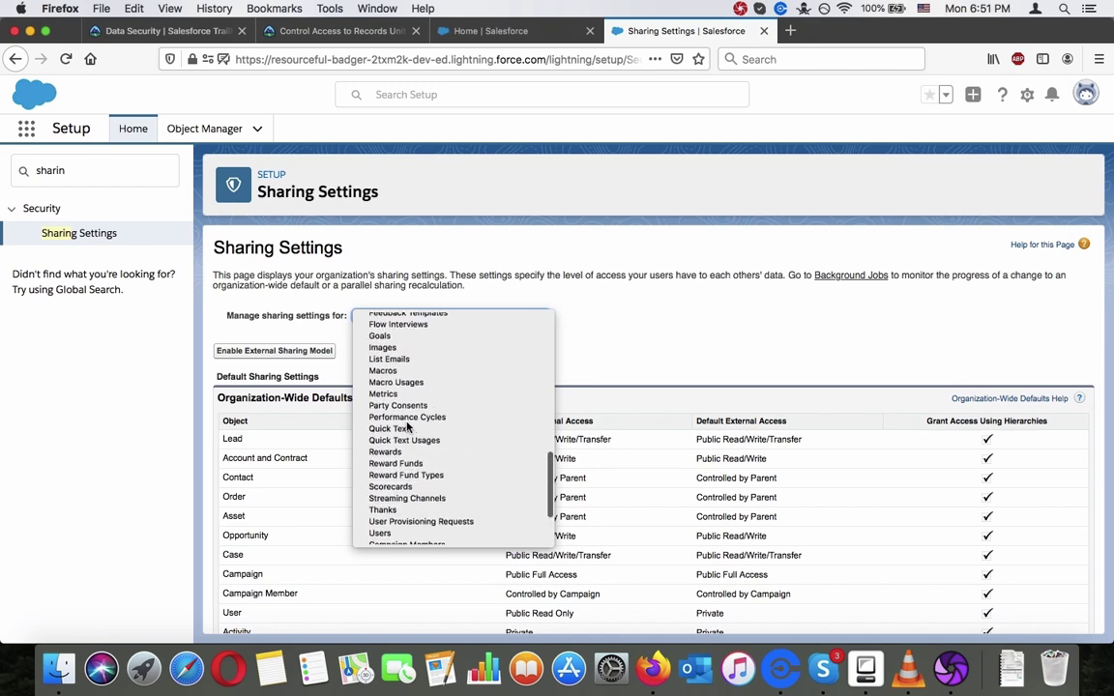
{"action": "scroll", "coordinate": [407, 427], "scroll_direction": "up", "scroll_amount": 2}
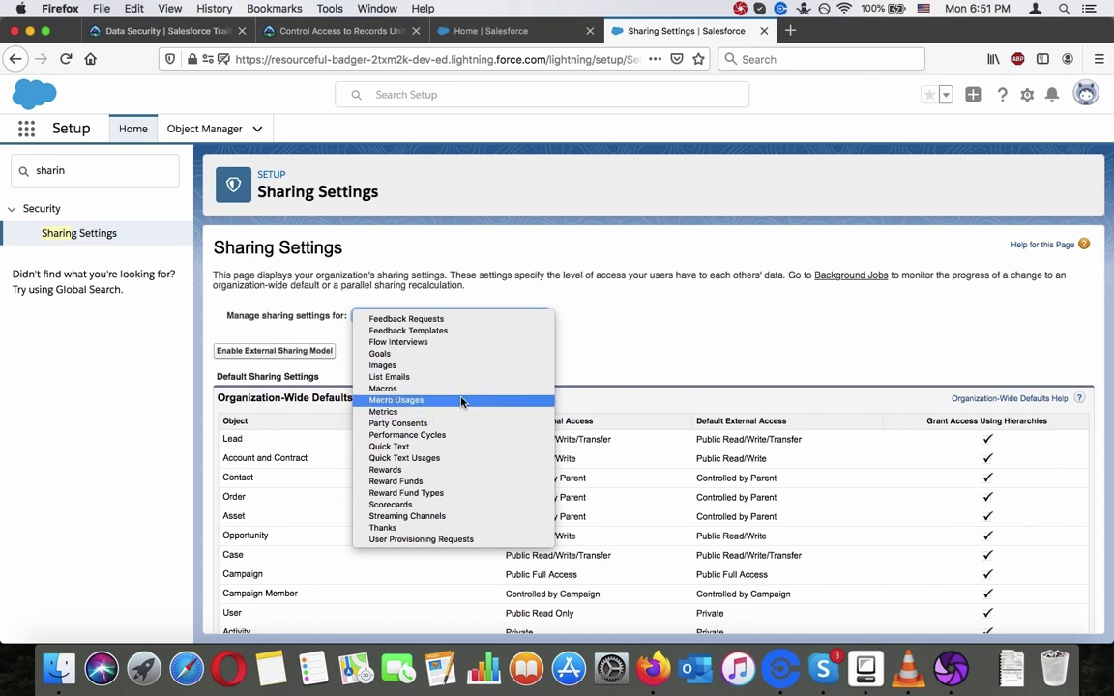
{"action": "left_click", "coordinate": [622, 286]}
- Find the Project object in the organization-wide defaults list by searching the page for "proj" and check its access levels
{"action": "scroll", "coordinate": [485, 492], "scroll_direction": "down", "scroll_amount": 15}
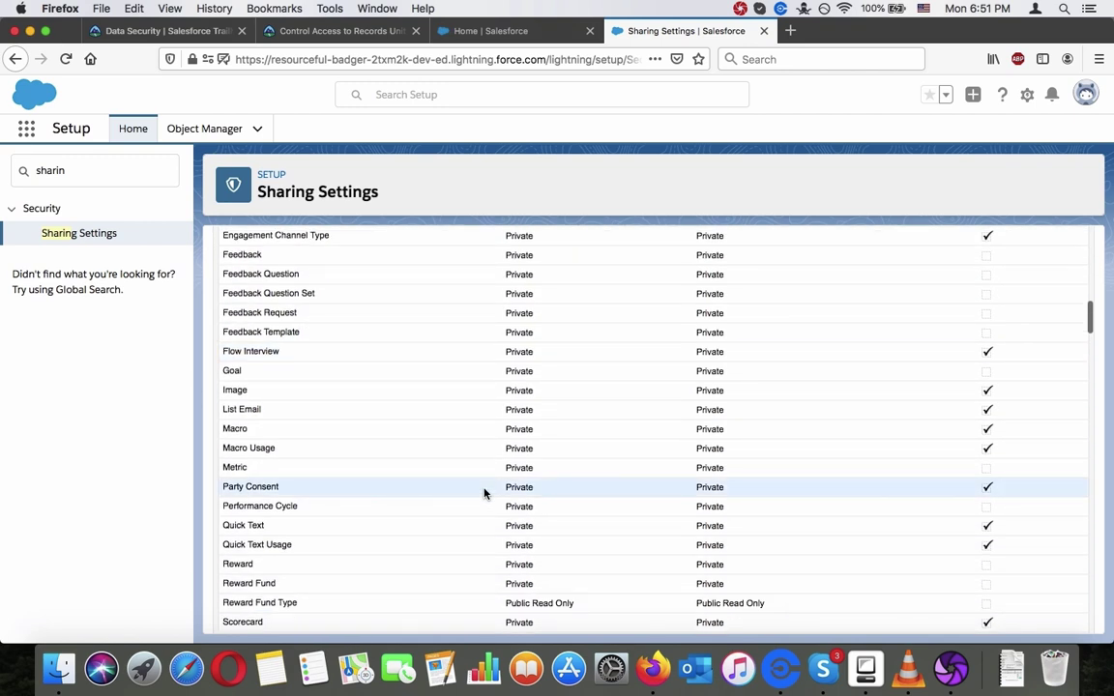
{"action": "key", "text": "super+f"}
{"action": "type", "text": "proj"}
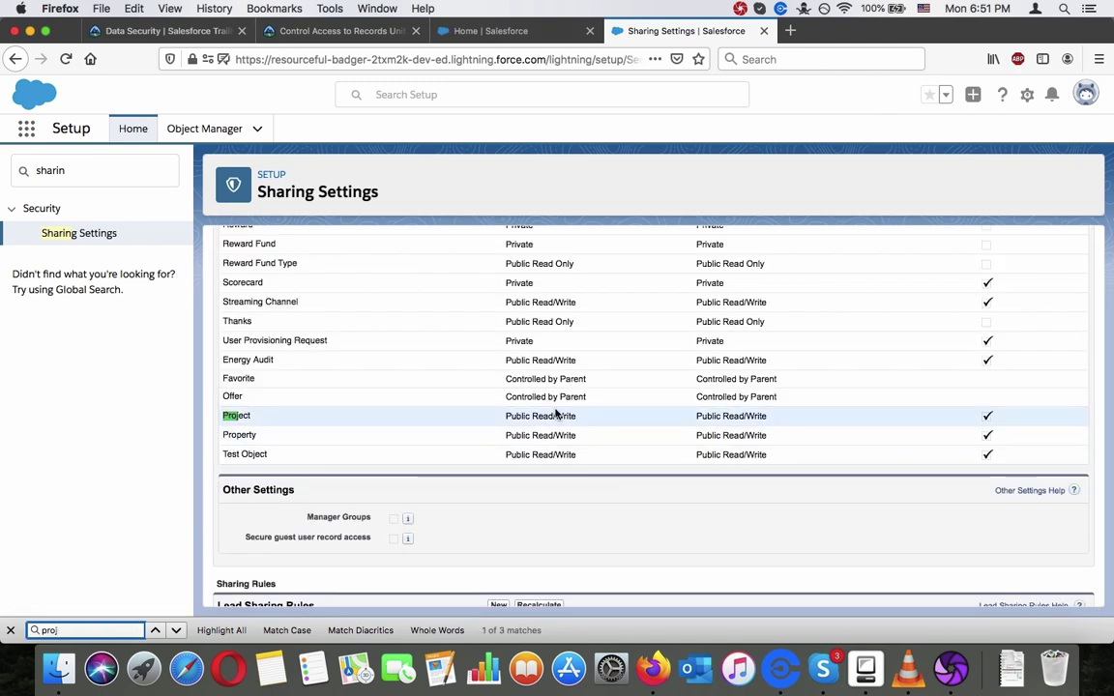
{"action": "left_click", "coordinate": [263, 416]}
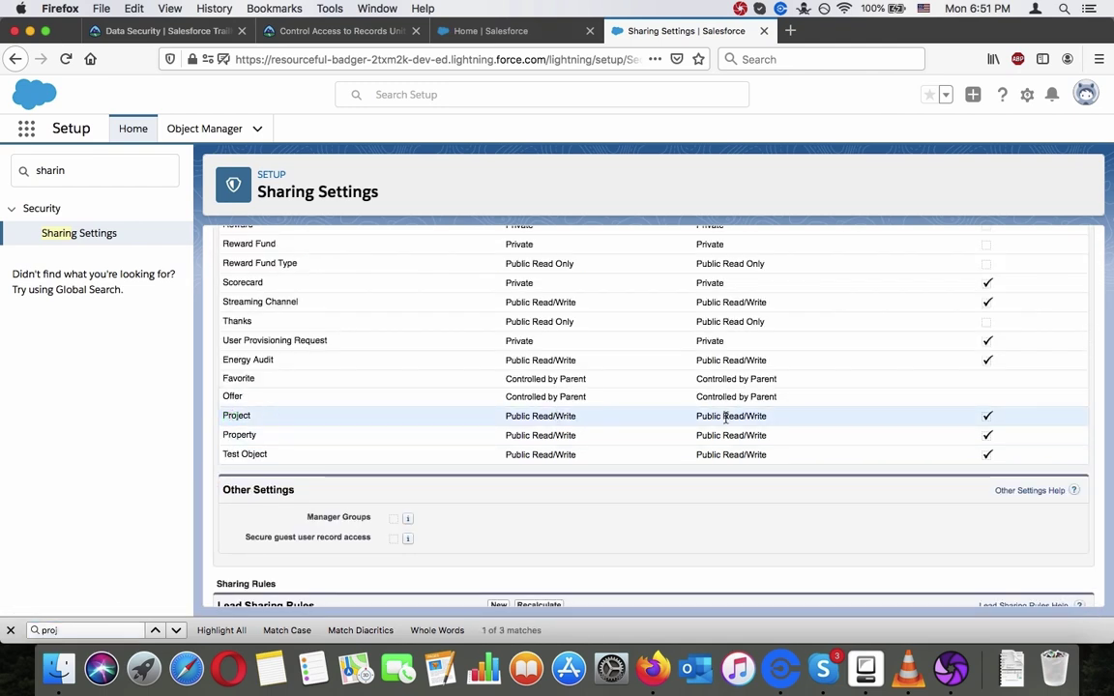
{"action": "scroll", "coordinate": [696, 418], "scroll_direction": "up", "scroll_amount": 15}
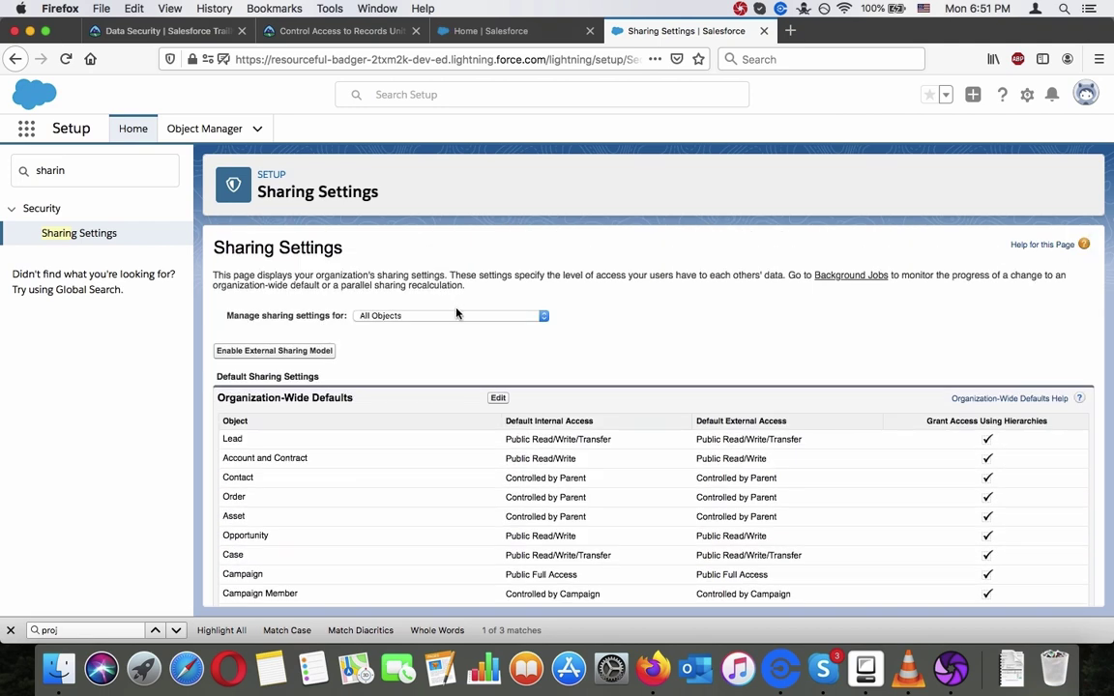
- Open the organization-wide defaults for editing and locate the Project object's internal and external access settings
{"action": "left_click", "coordinate": [498, 398]}
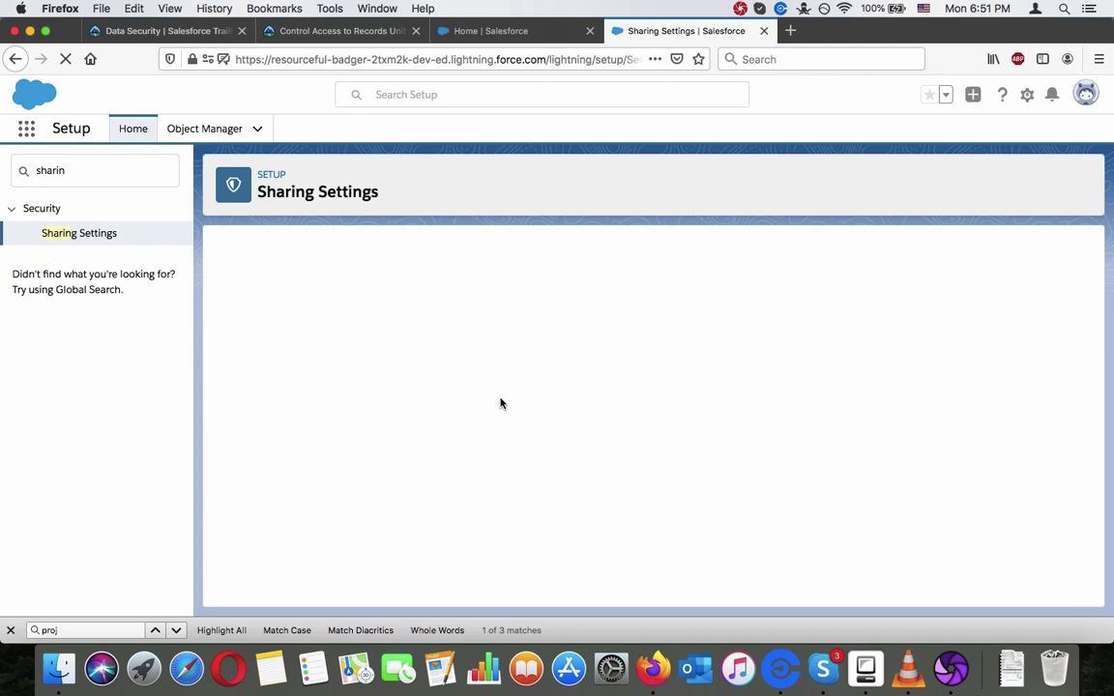
{"action": "left_click", "coordinate": [10, 631]}
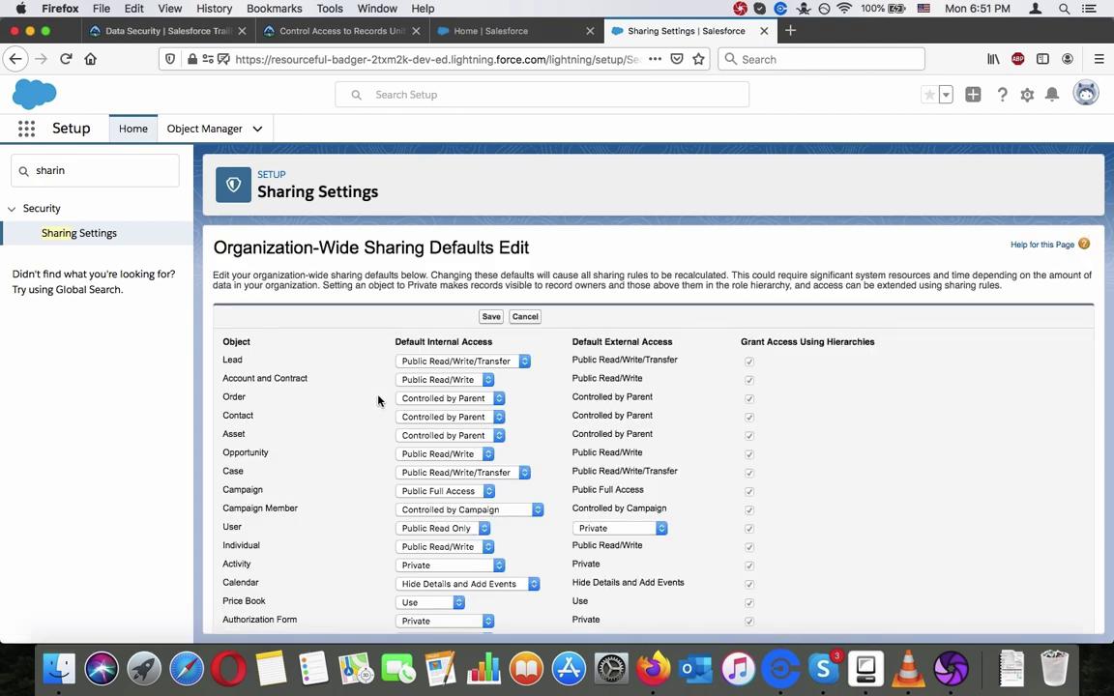
{"action": "scroll", "coordinate": [372, 367], "scroll_direction": "down", "scroll_amount": 10}
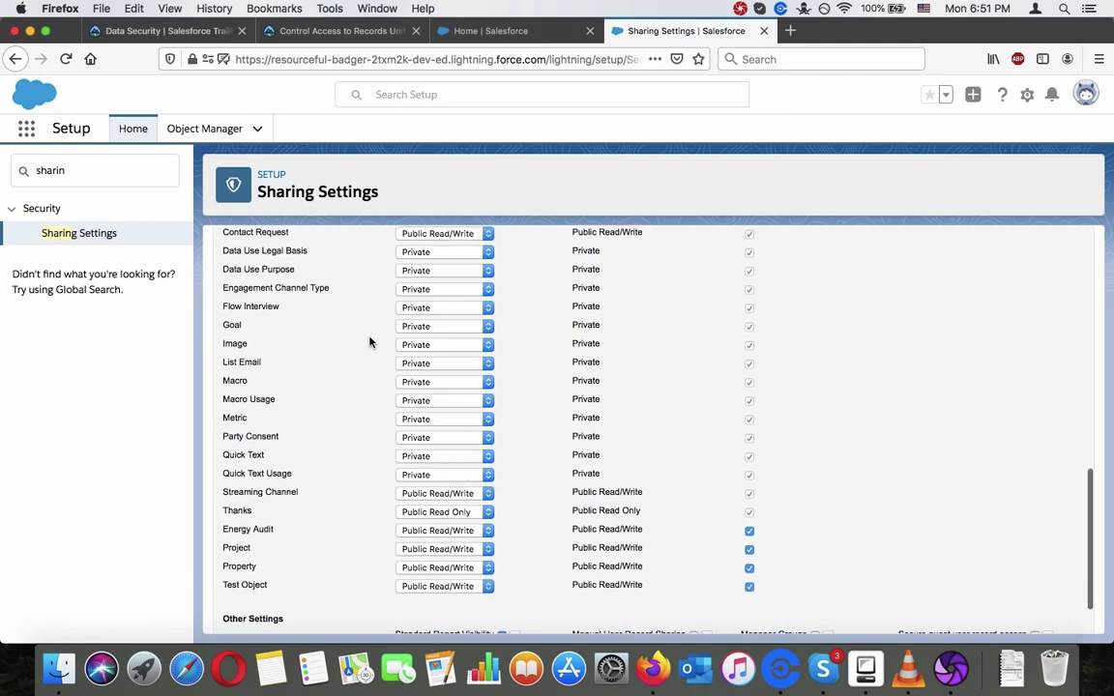
{"action": "left_click", "coordinate": [419, 549]}
{"action": "left_click", "coordinate": [350, 542]}
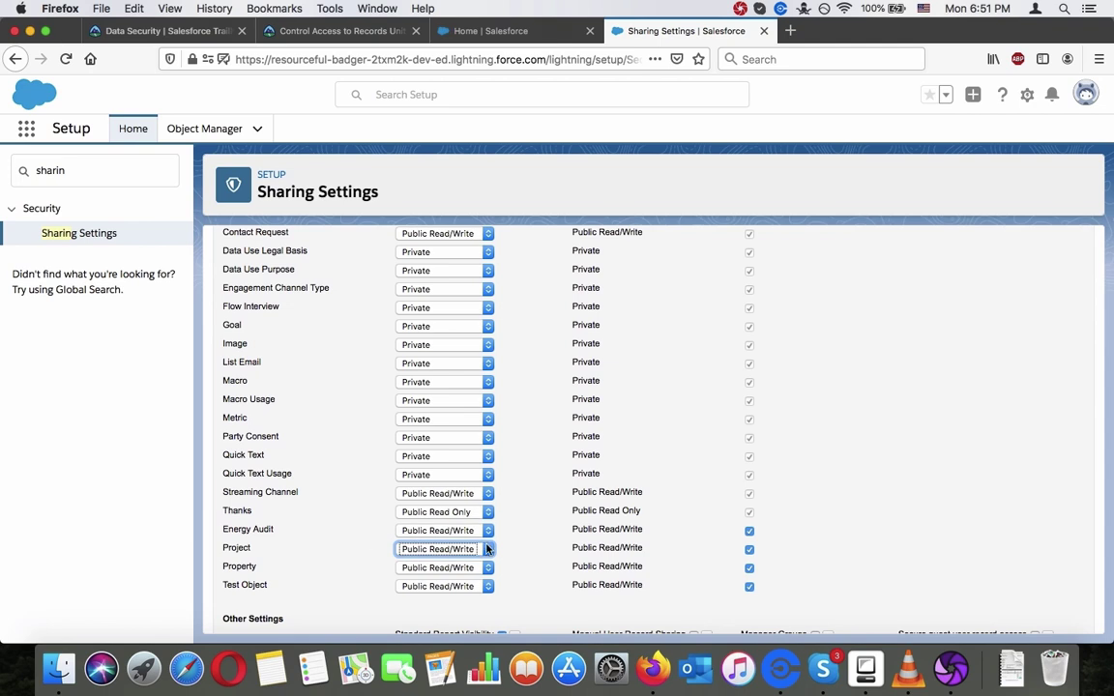
{"action": "scroll", "coordinate": [634, 553], "scroll_direction": "down", "scroll_amount": 2}
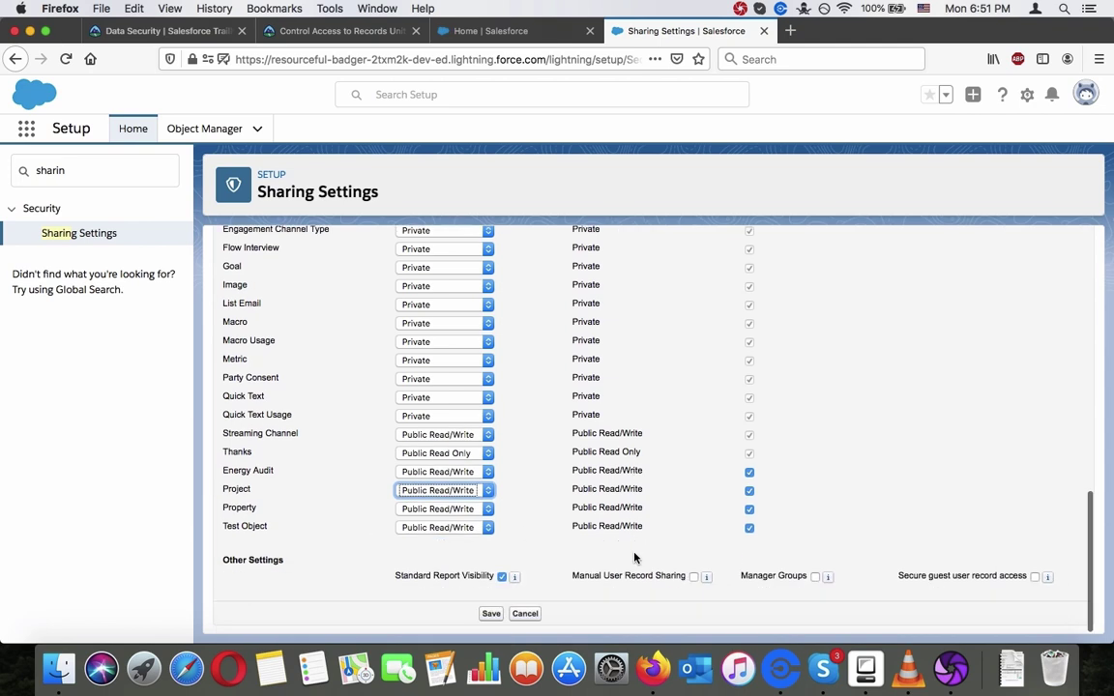
{"action": "triple_click", "coordinate": [616, 491]}
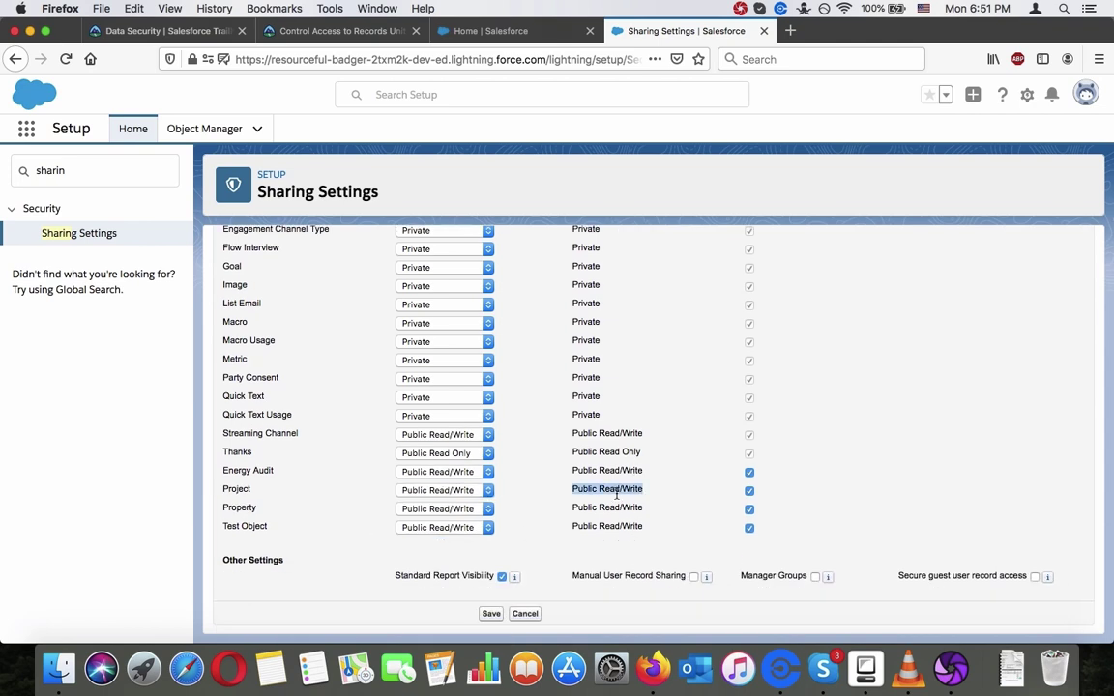
{"action": "scroll", "coordinate": [616, 494], "scroll_direction": "up", "scroll_amount": 15}
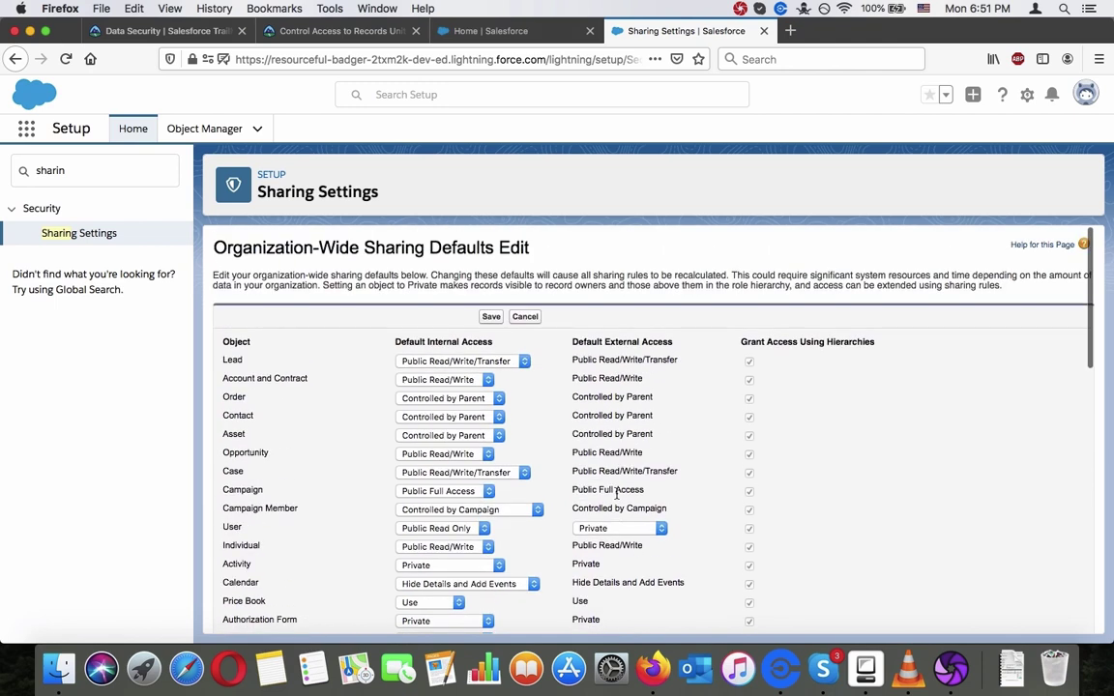
{"action": "scroll", "coordinate": [616, 494], "scroll_direction": "down", "scroll_amount": 15}
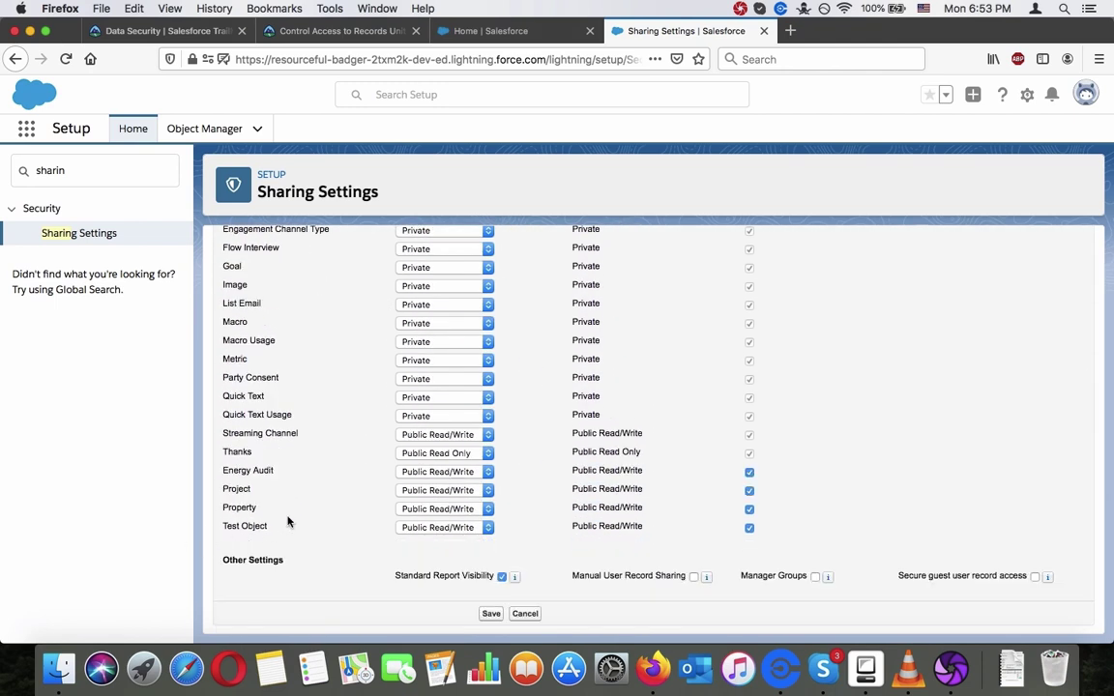
- Set the Project object's Default Internal Access to Private and save the organization-wide defaults
{"action": "left_click", "coordinate": [426, 495]}
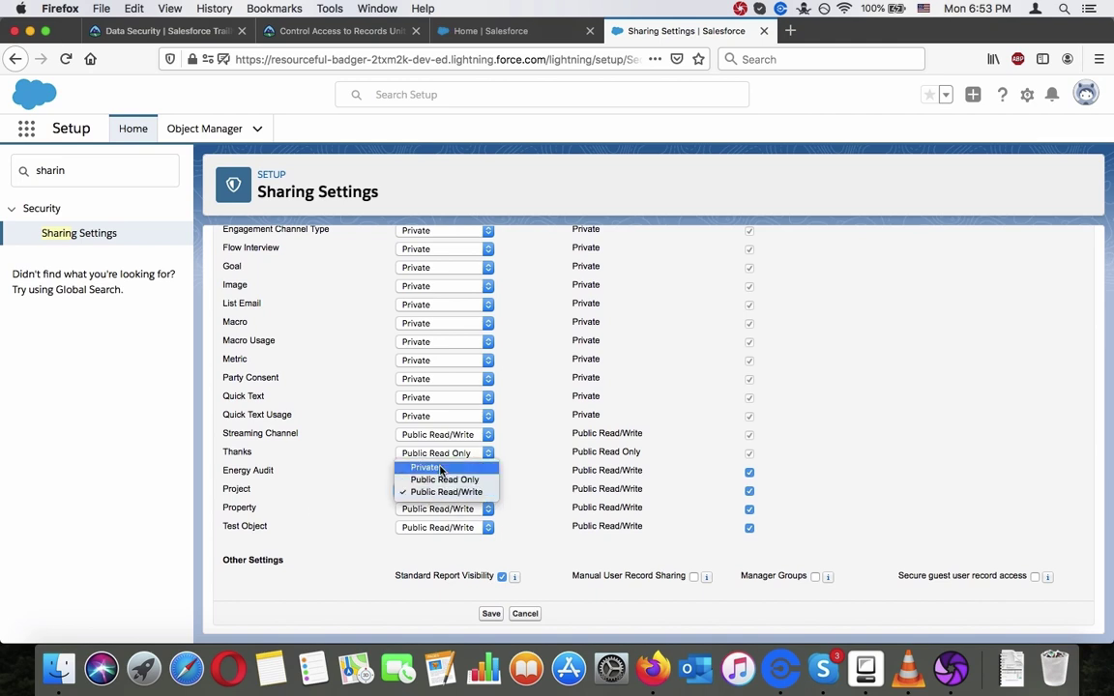
{"action": "left_click", "coordinate": [426, 466]}
{"action": "double_click", "coordinate": [299, 489]}
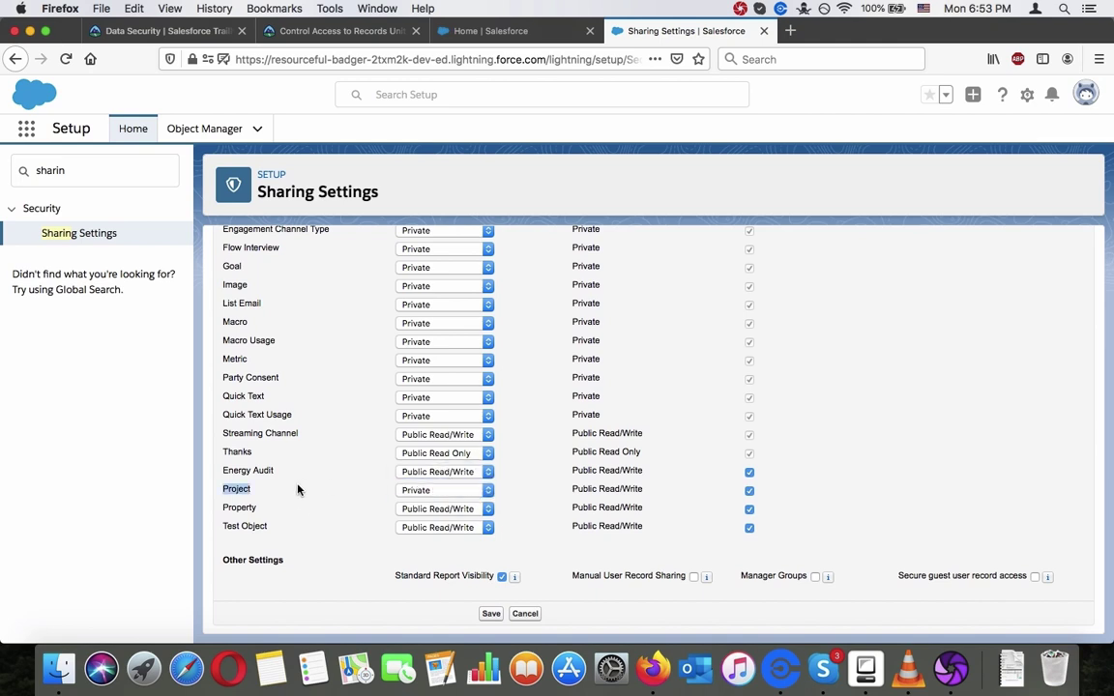
{"action": "left_click", "coordinate": [490, 613]}
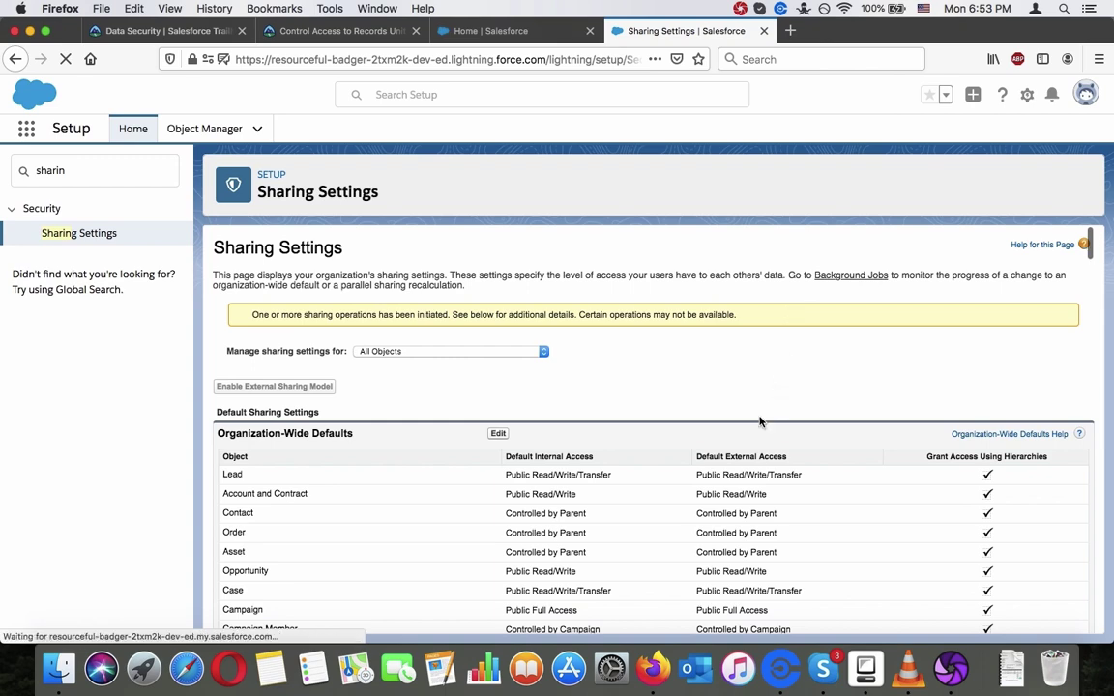
- Check the Project object's access levels and hierarchy setting in the saved organization-wide defaults list
{"action": "scroll", "coordinate": [744, 435], "scroll_direction": "down", "scroll_amount": 15}
{"action": "scroll", "coordinate": [728, 458], "scroll_direction": "up", "scroll_amount": 15}
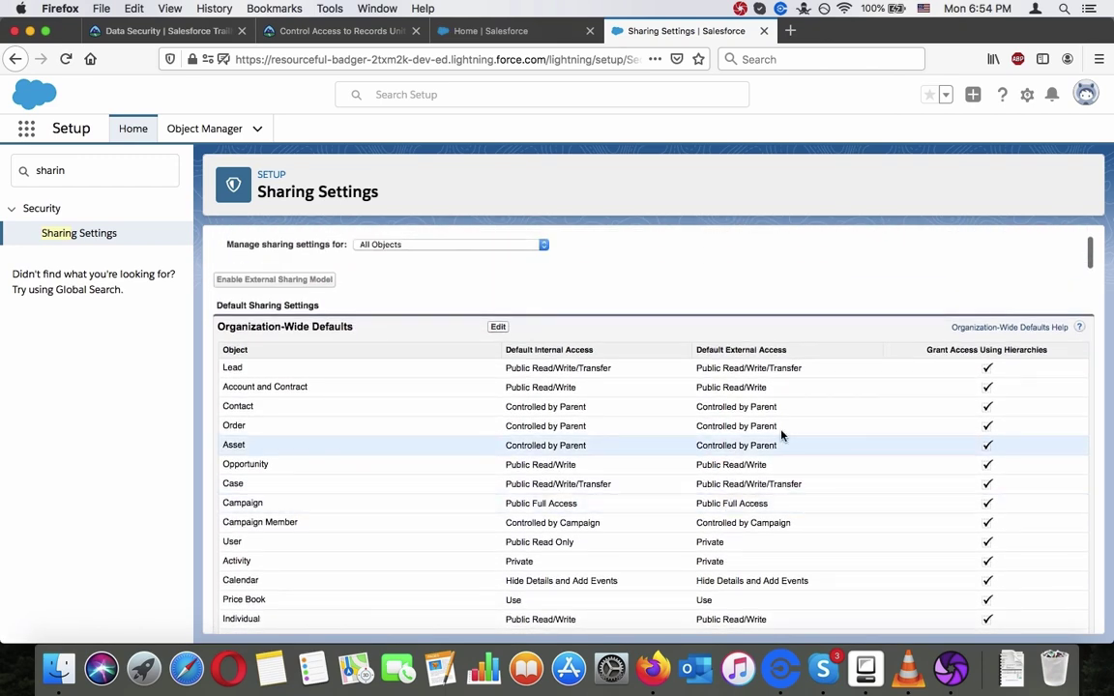
{"action": "scroll", "coordinate": [987, 350], "scroll_direction": "down", "scroll_amount": 10}
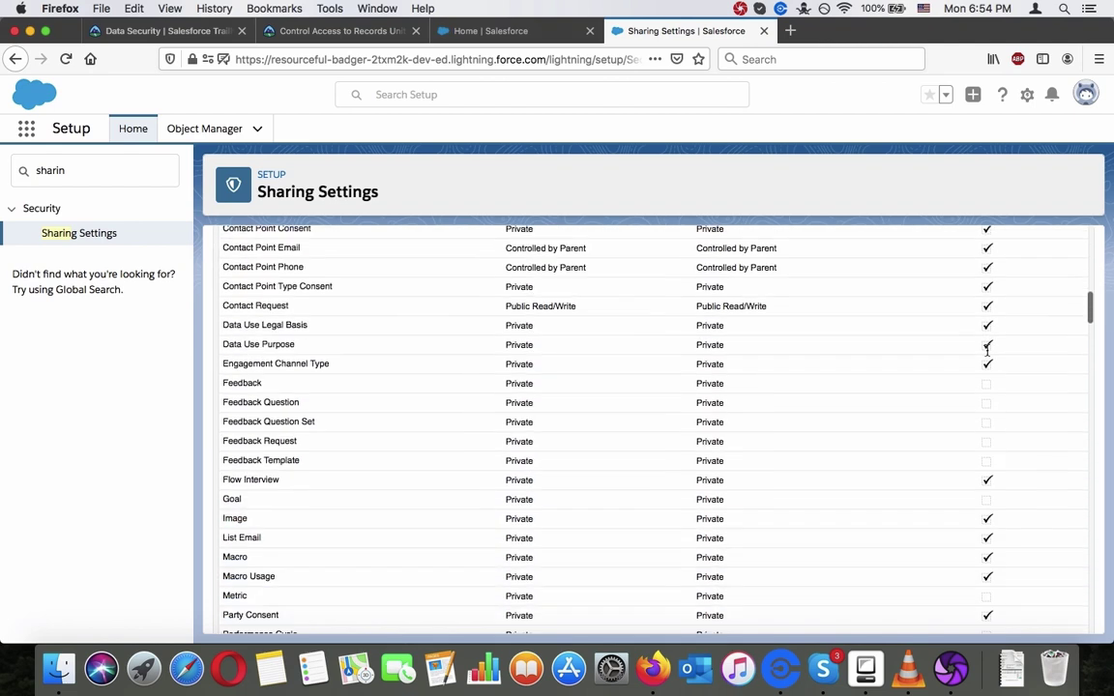
{"action": "scroll", "coordinate": [987, 354], "scroll_direction": "down", "scroll_amount": 5}
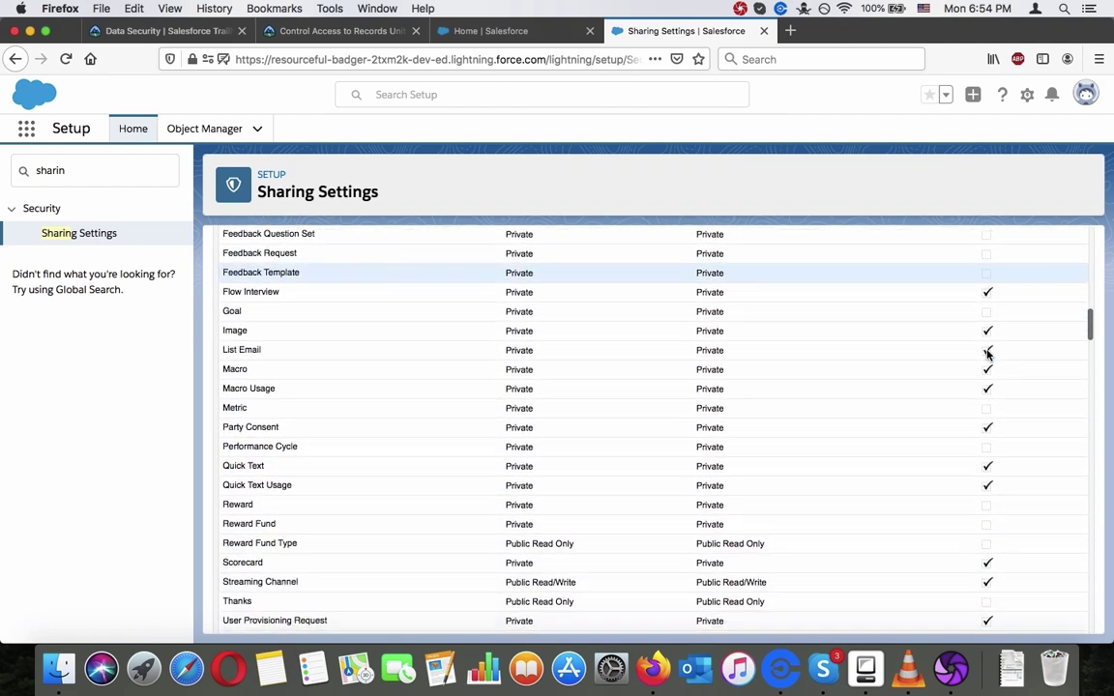
{"action": "scroll", "coordinate": [987, 354], "scroll_direction": "down", "scroll_amount": 2}
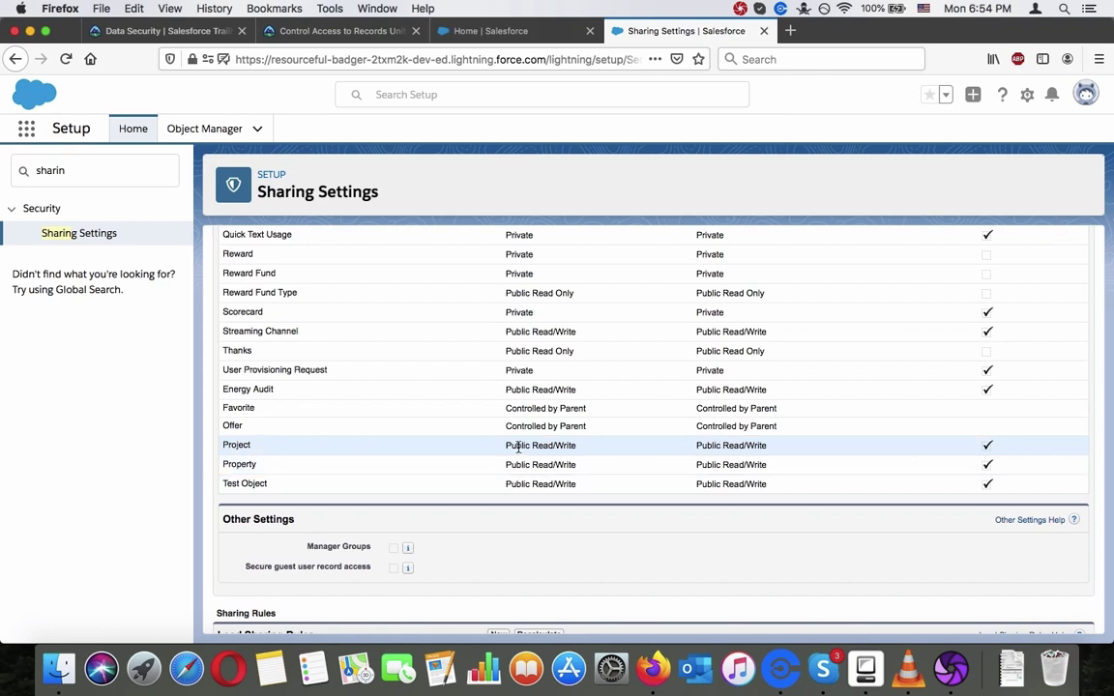
{"action": "scroll", "coordinate": [465, 442], "scroll_direction": "up", "scroll_amount": 15}
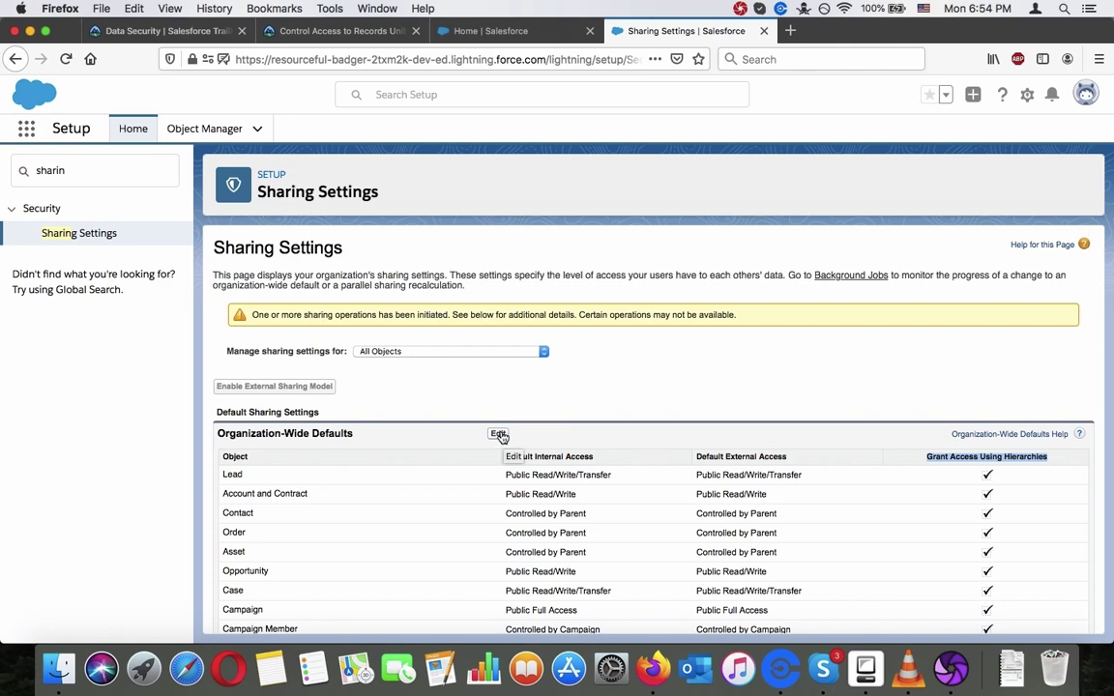
- Read the sharing operation notice, limit the sharing settings to the Project object and review its defaults, sharing rules and overrides
{"action": "triple_click", "coordinate": [553, 314]}
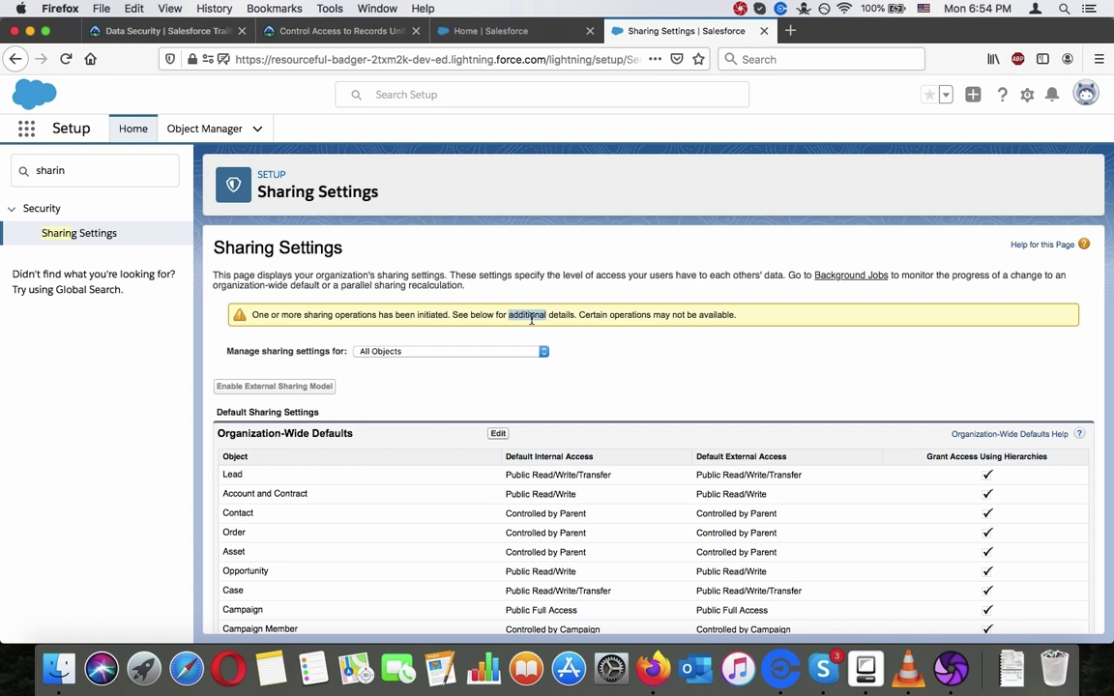
{"action": "triple_click", "coordinate": [531, 315]}
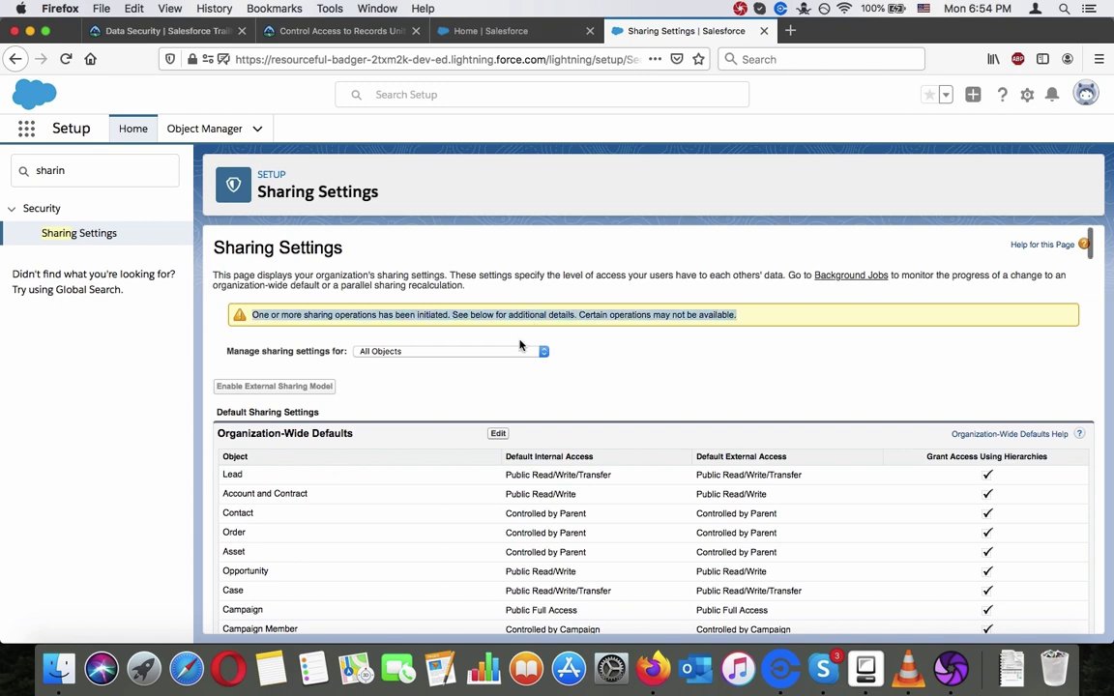
{"action": "left_click", "coordinate": [502, 351]}
{"action": "scroll", "coordinate": [502, 353], "scroll_direction": "down", "scroll_amount": 10}
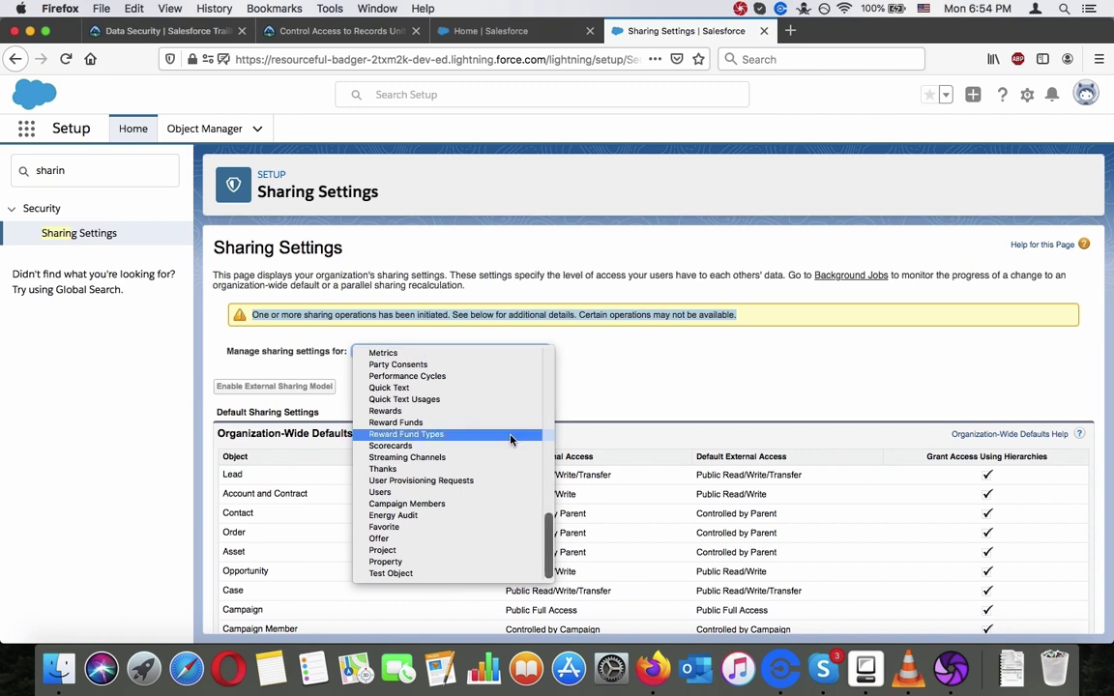
{"action": "left_click", "coordinate": [450, 550]}
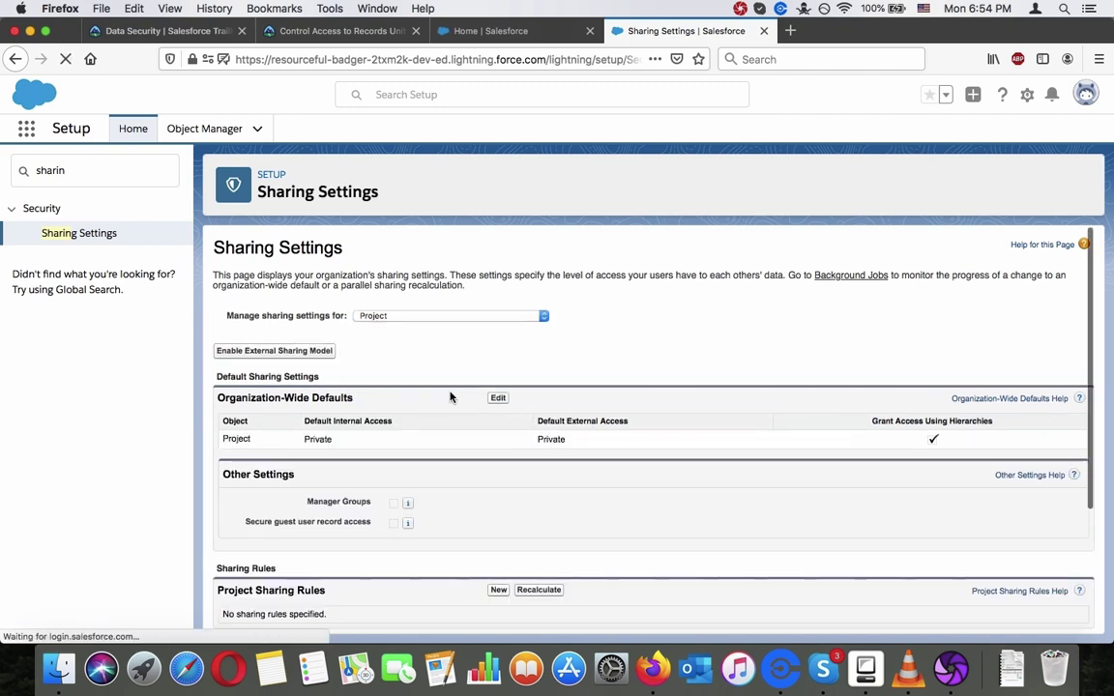
{"action": "scroll", "coordinate": [448, 390], "scroll_direction": "down", "scroll_amount": 1}
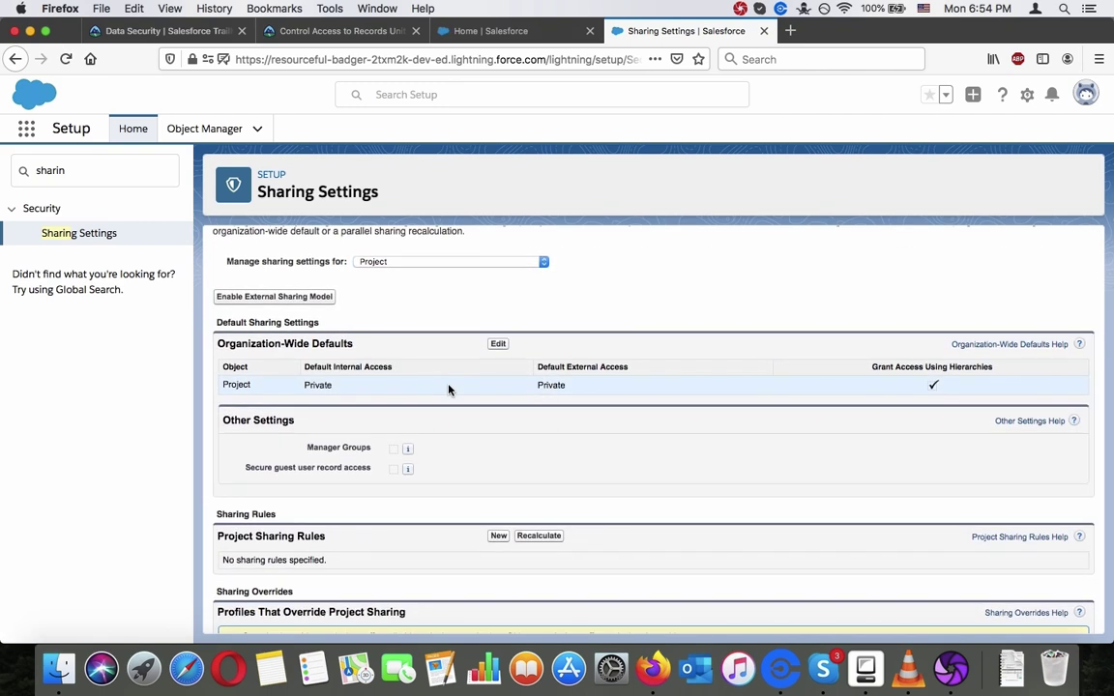
{"action": "scroll", "coordinate": [419, 388], "scroll_direction": "down", "scroll_amount": 1}
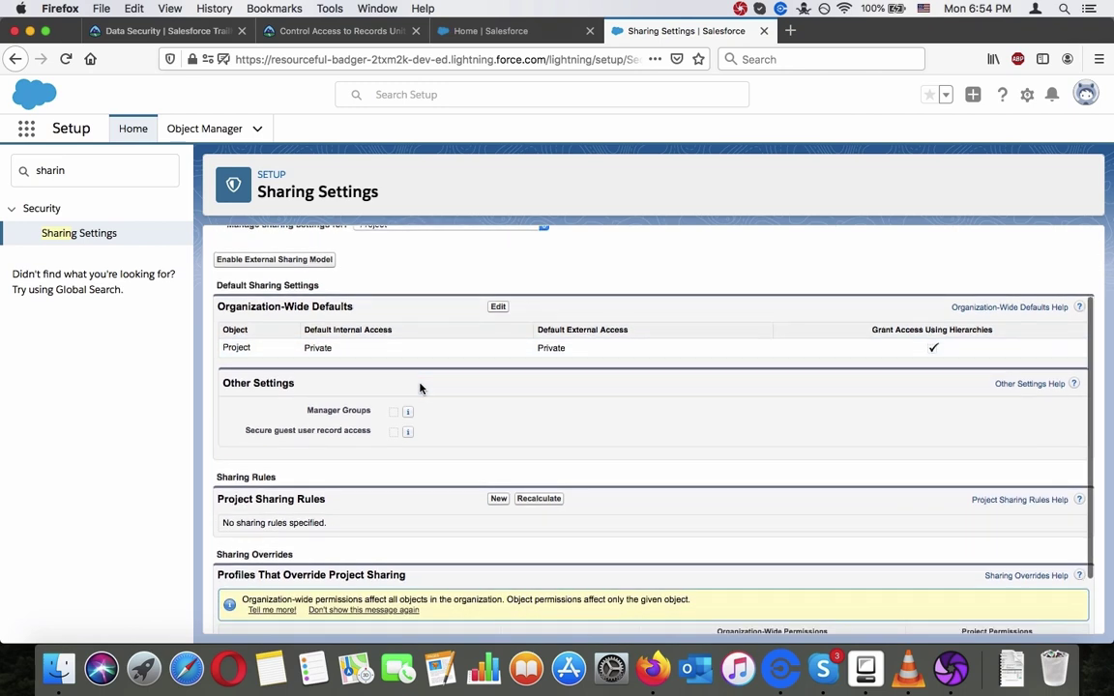
{"action": "scroll", "coordinate": [419, 388], "scroll_direction": "down", "scroll_amount": 2}
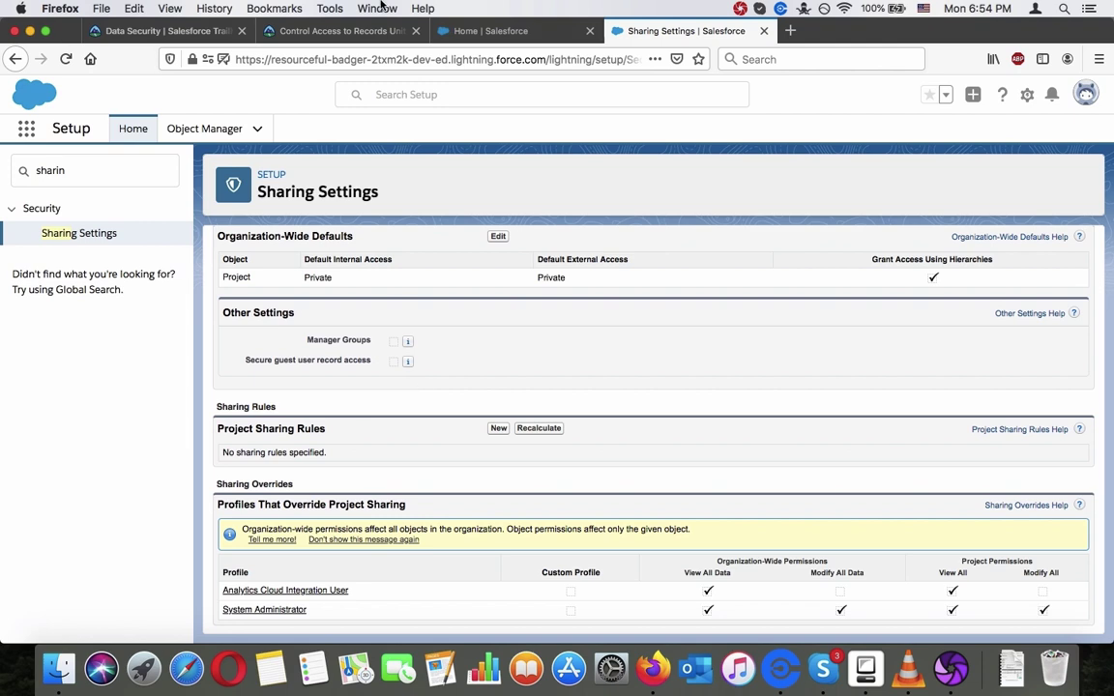
- Compare the Project sharing settings with the Trailhead challenge requirement and submit the challenge for checking
{"action": "left_click", "coordinate": [350, 34]}
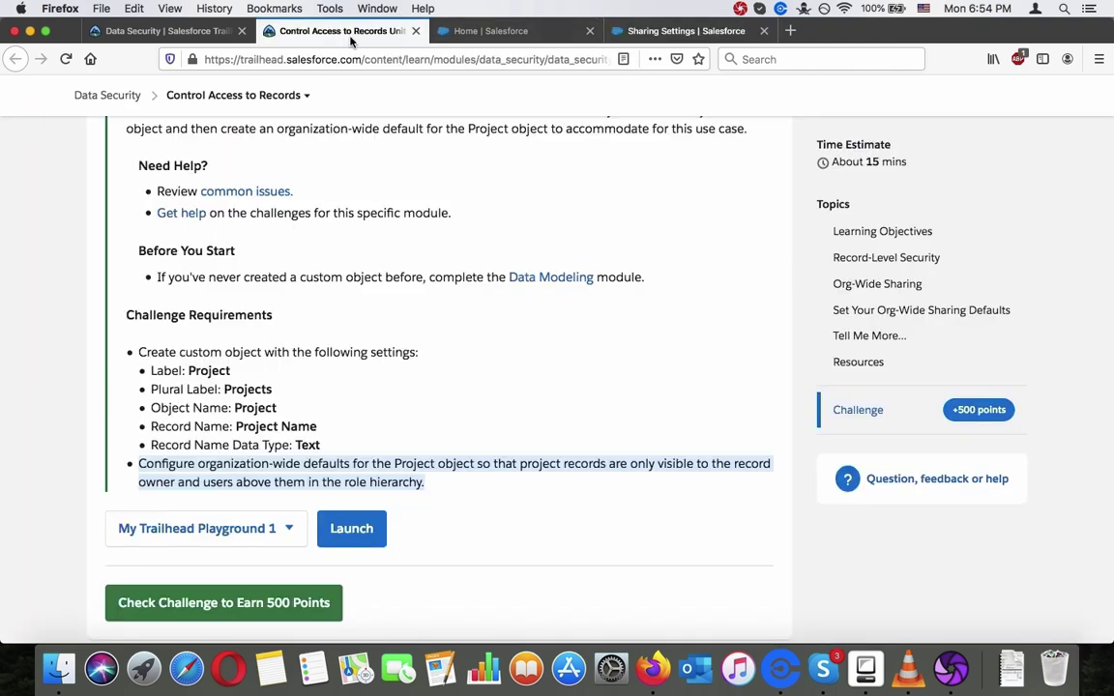
{"action": "left_click", "coordinate": [745, 33]}
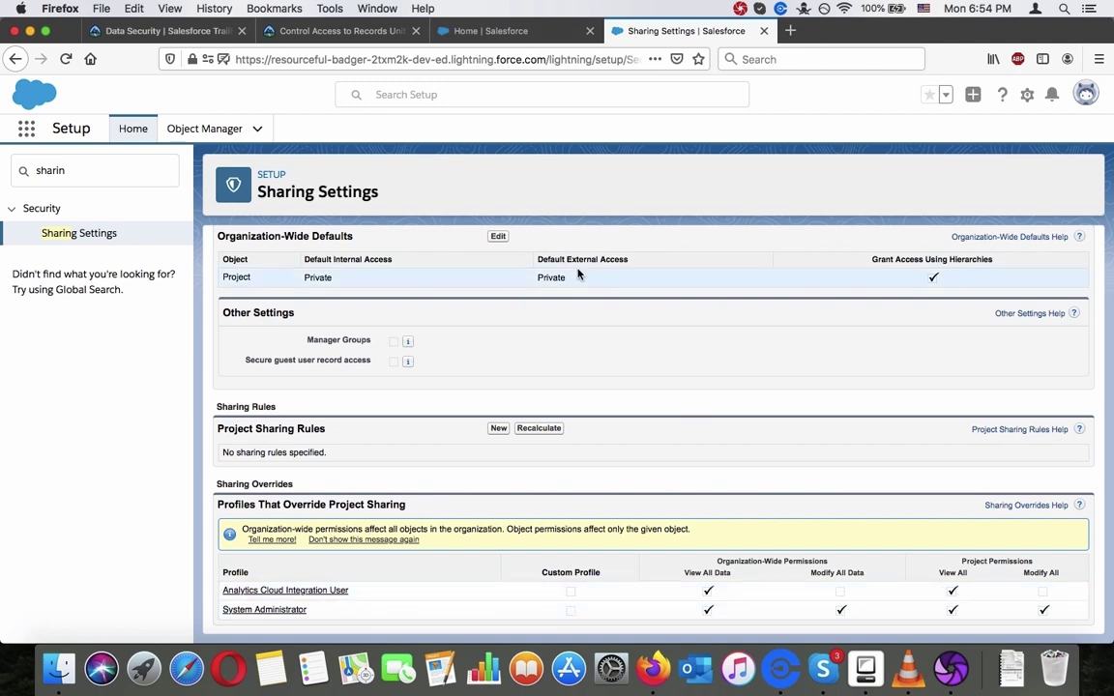
{"action": "left_click", "coordinate": [338, 30]}
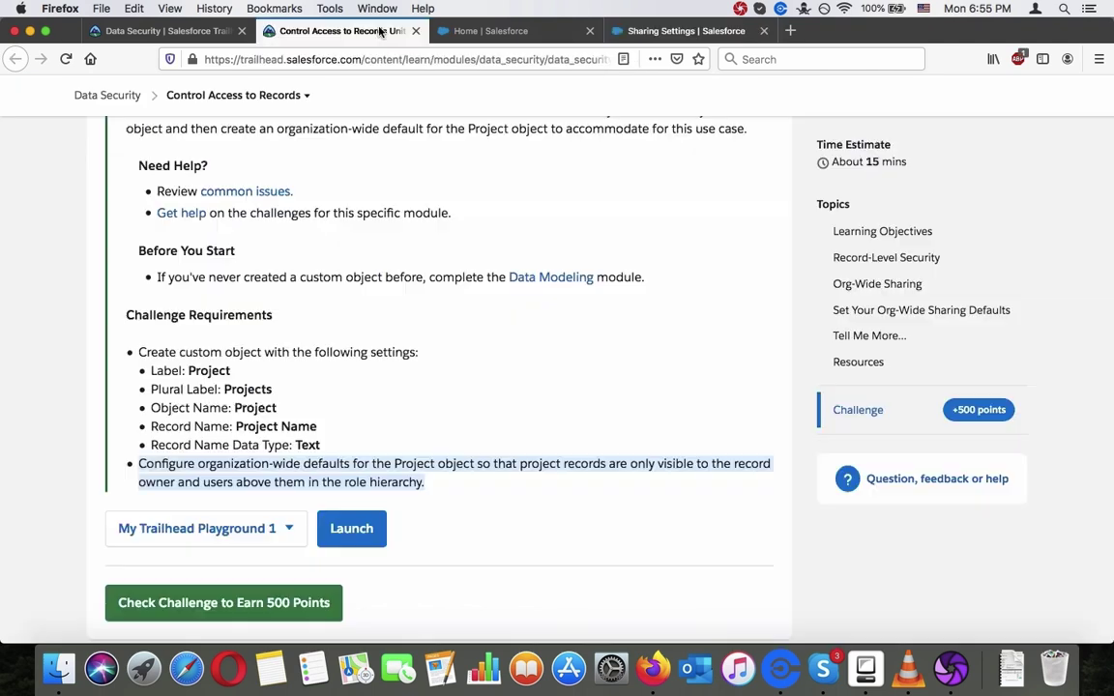
{"action": "left_click", "coordinate": [271, 600]}
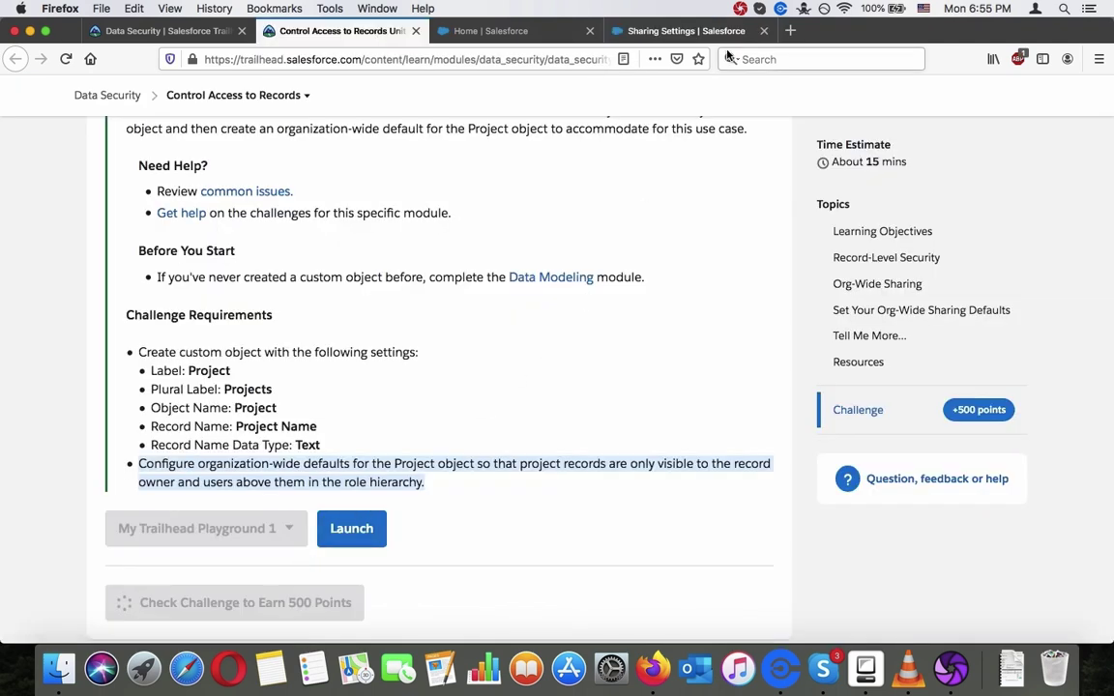
- Review the Project sharing settings again while the challenge is being checked, and return to the challenge page for the result
{"action": "left_click", "coordinate": [682, 30]}
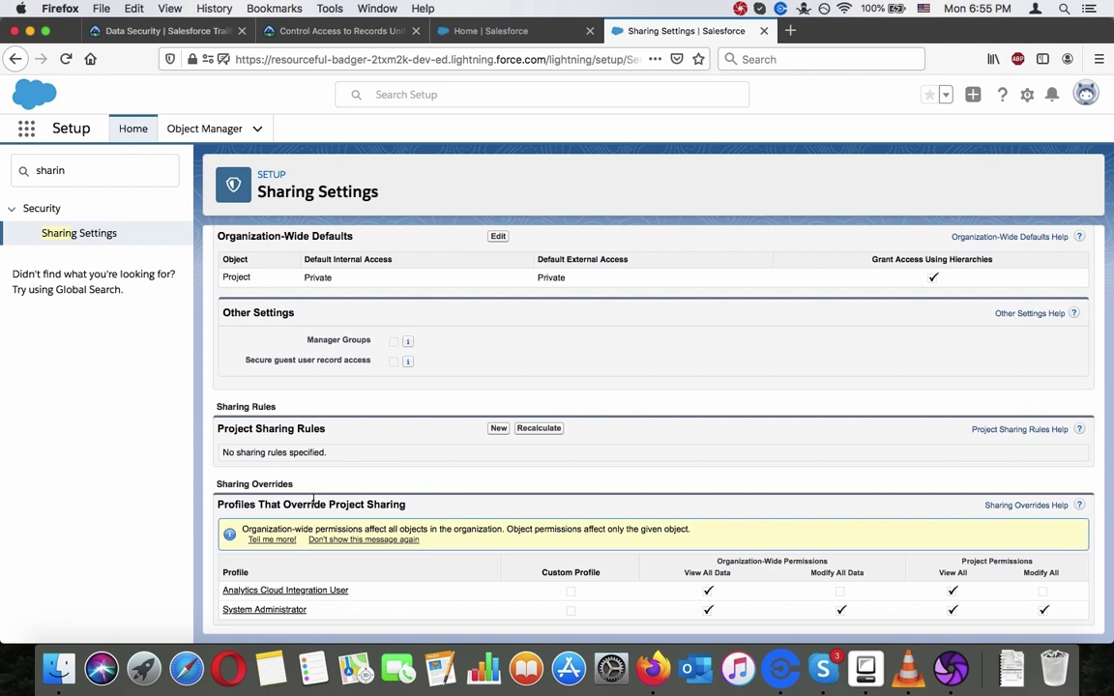
{"action": "scroll", "coordinate": [313, 500], "scroll_direction": "up", "scroll_amount": 5}
{"action": "scroll", "coordinate": [312, 500], "scroll_direction": "down", "scroll_amount": 5}
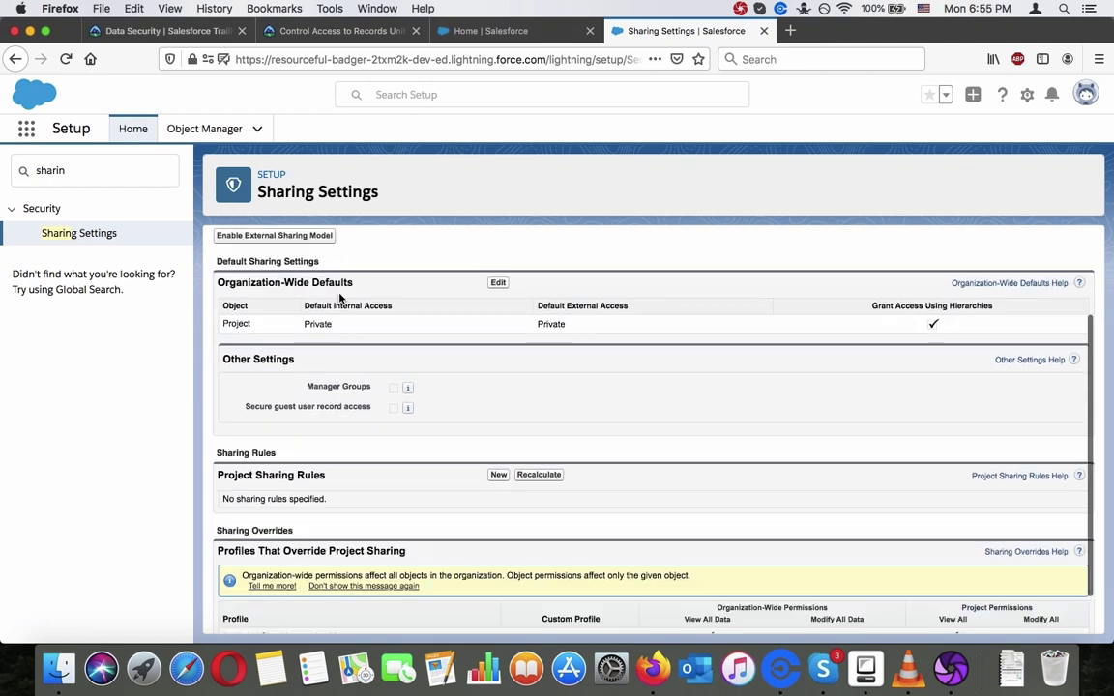
{"action": "left_click", "coordinate": [320, 29]}
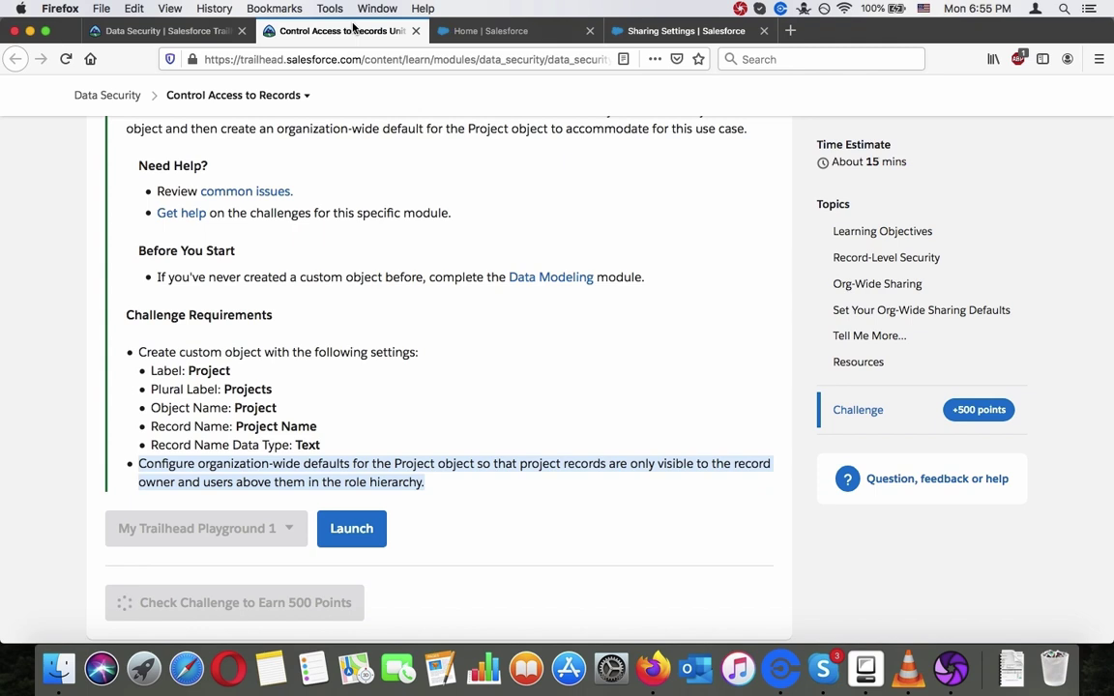
{"action": "left_click", "coordinate": [359, 281]}
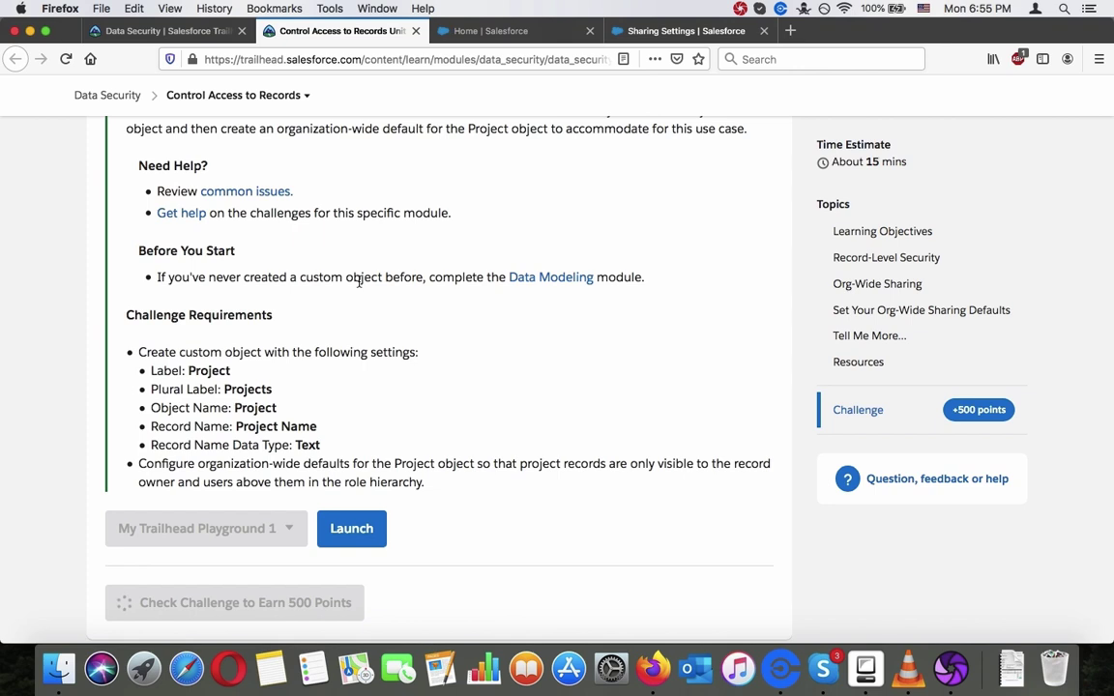
{"action": "key", "text": "ctrl+Tab"}
{"action": "key", "text": "ctrl+Tab"}
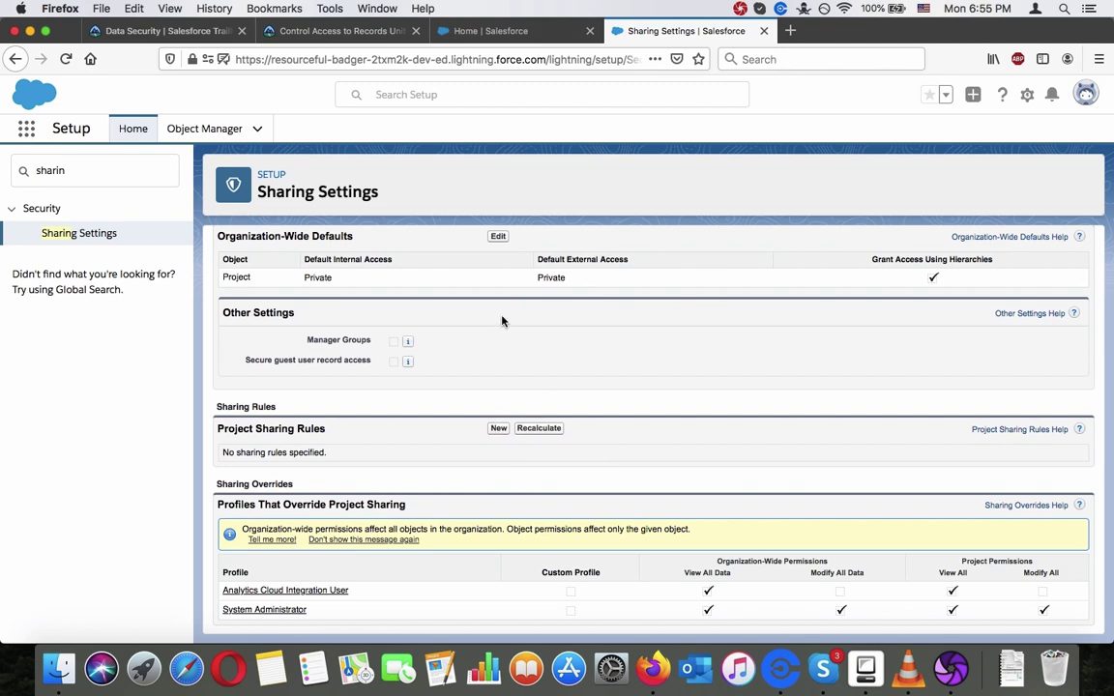
{"action": "left_click", "coordinate": [295, 31]}
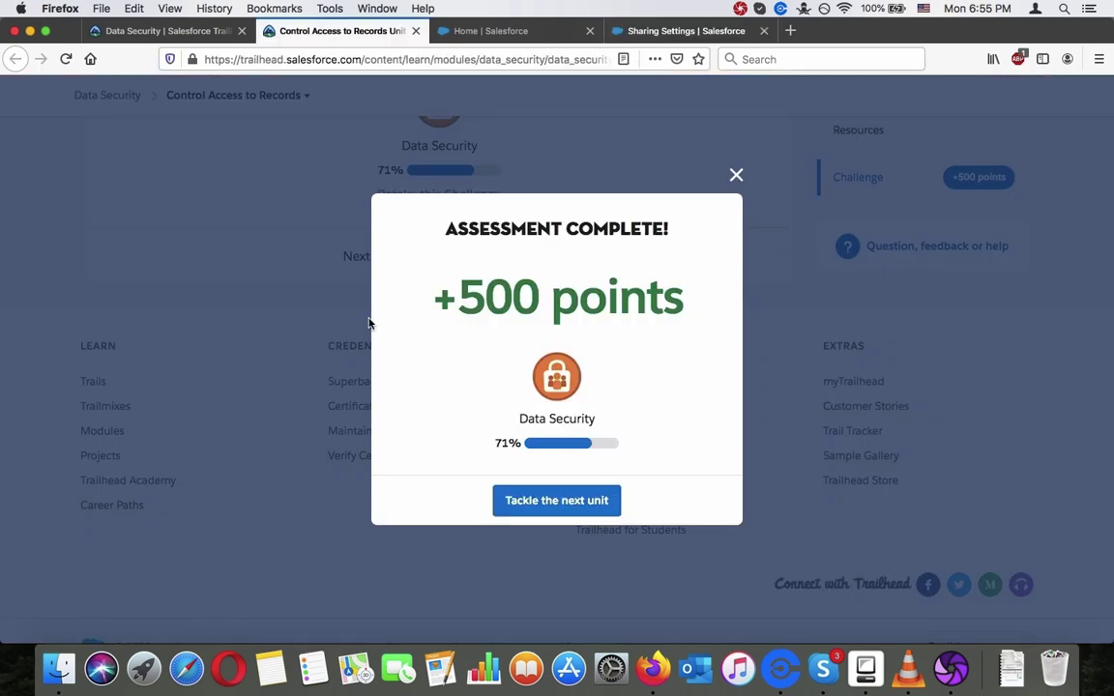